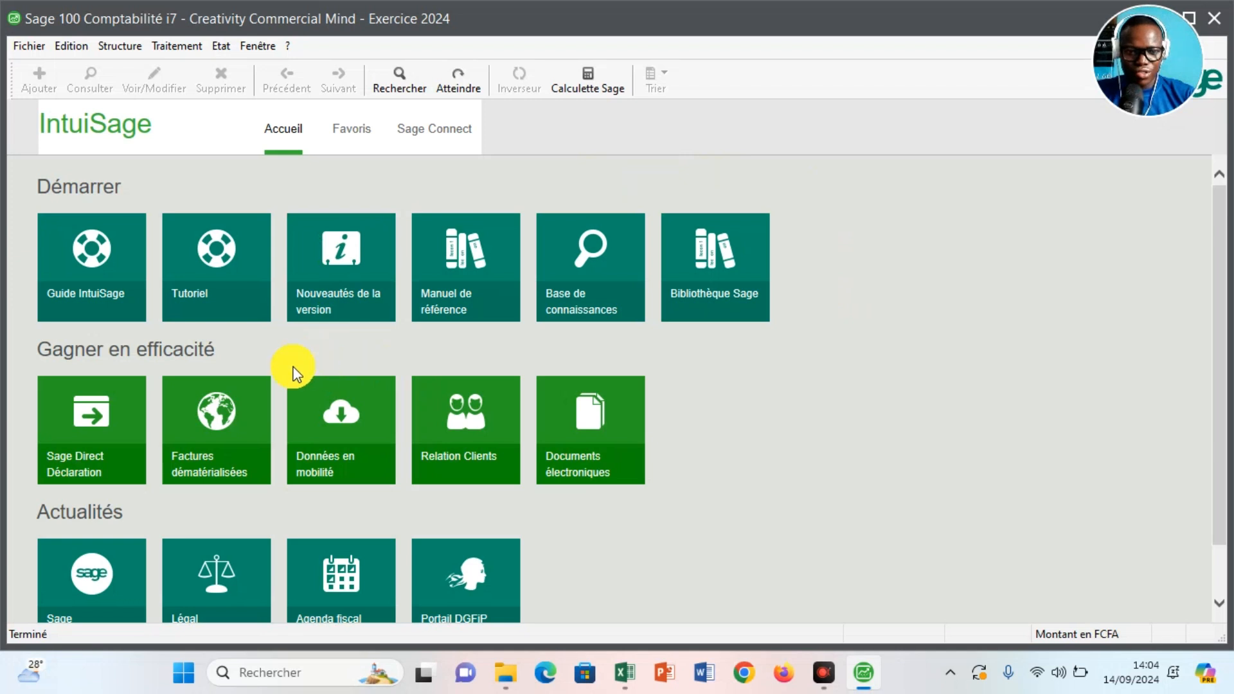
Create a new batch-entry file on the Desktop, named SAISI DE plus the clerk's first name, and close its journal list
{"action": "left_click", "coordinate": [193, 46]}
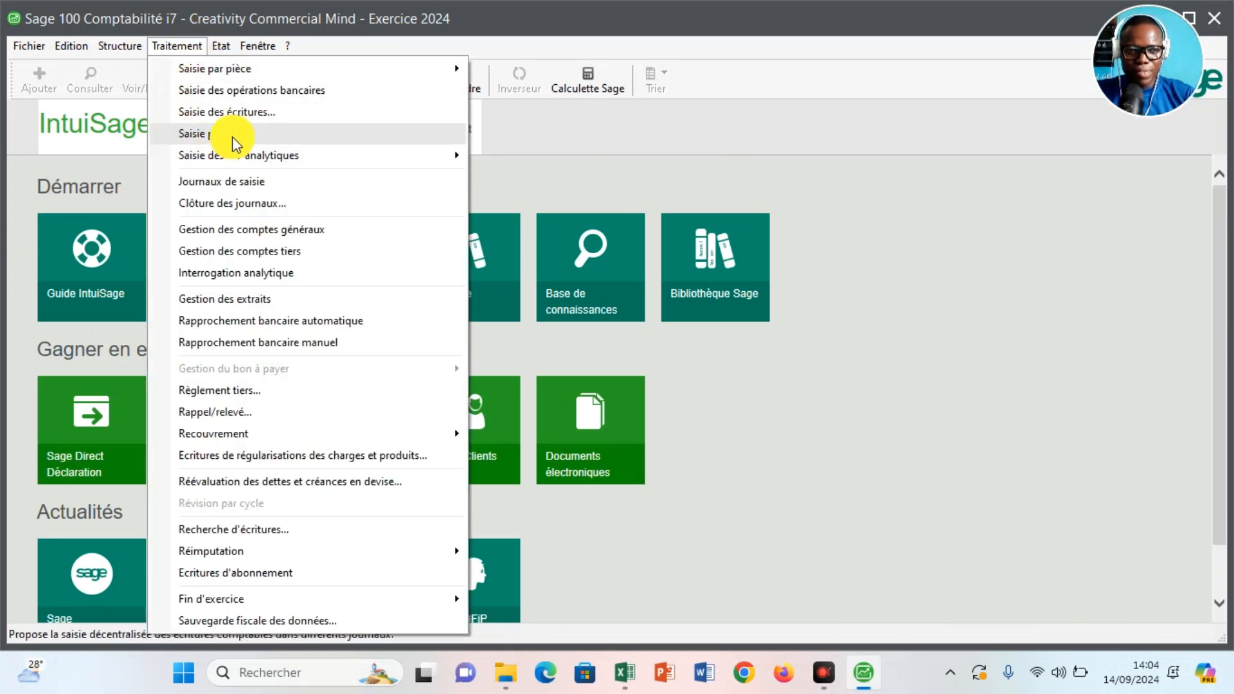
{"action": "left_click", "coordinate": [201, 138]}
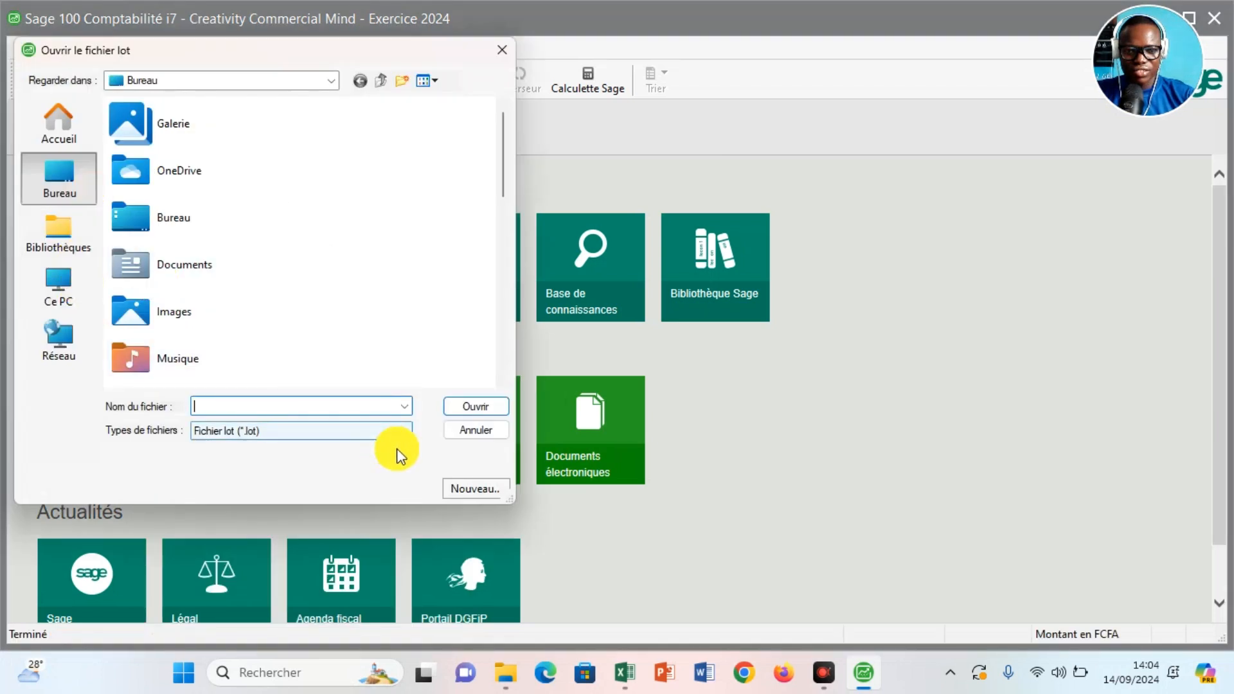
{"action": "left_click", "coordinate": [480, 489]}
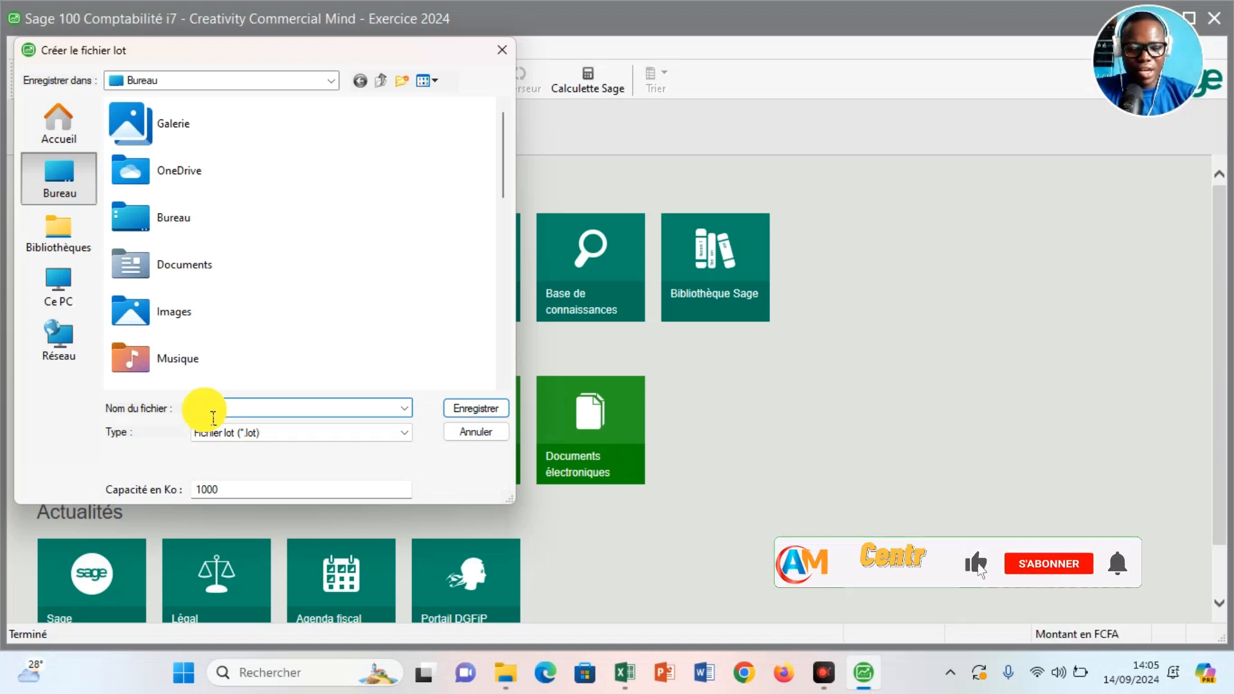
{"action": "type", "text": "SAISI"}
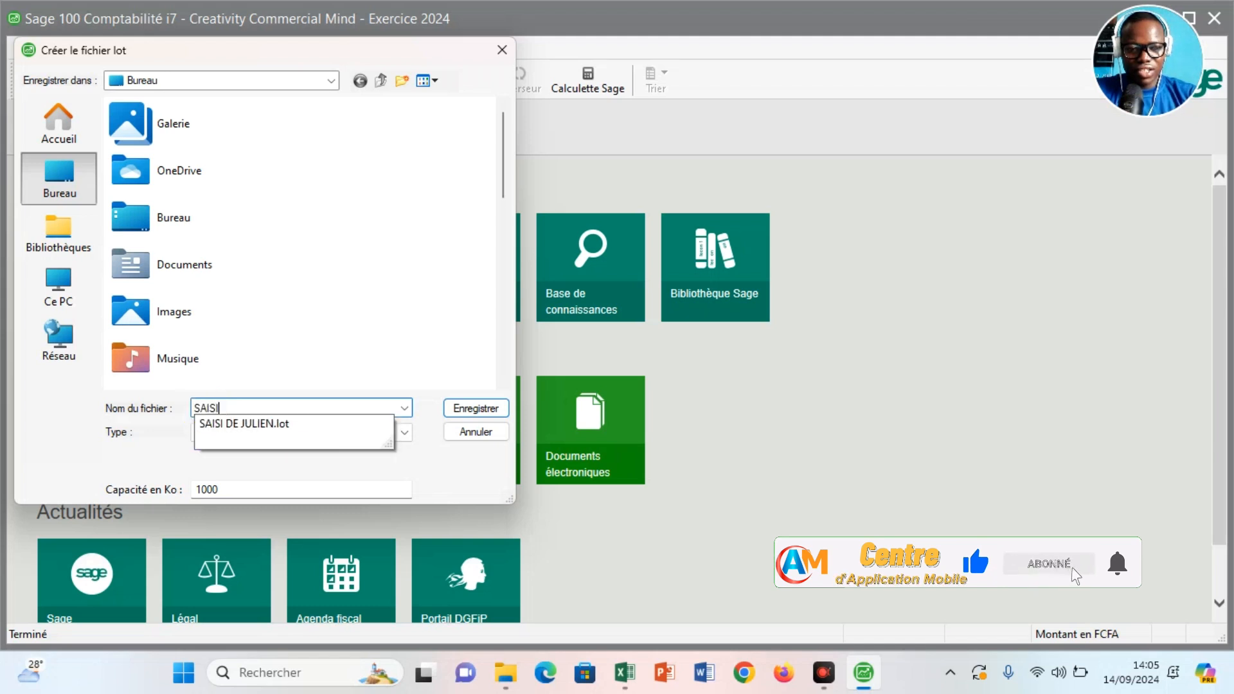
{"action": "type", "text": " DE"}
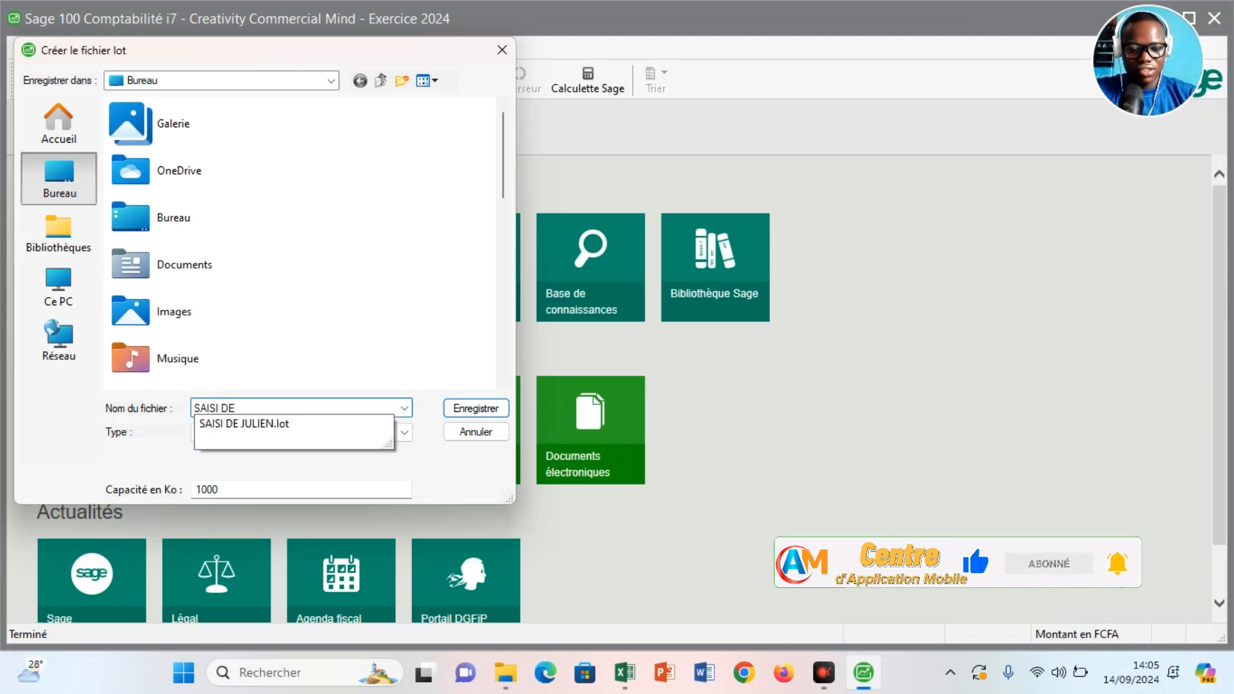
{"action": "type", "text": " BERN"}
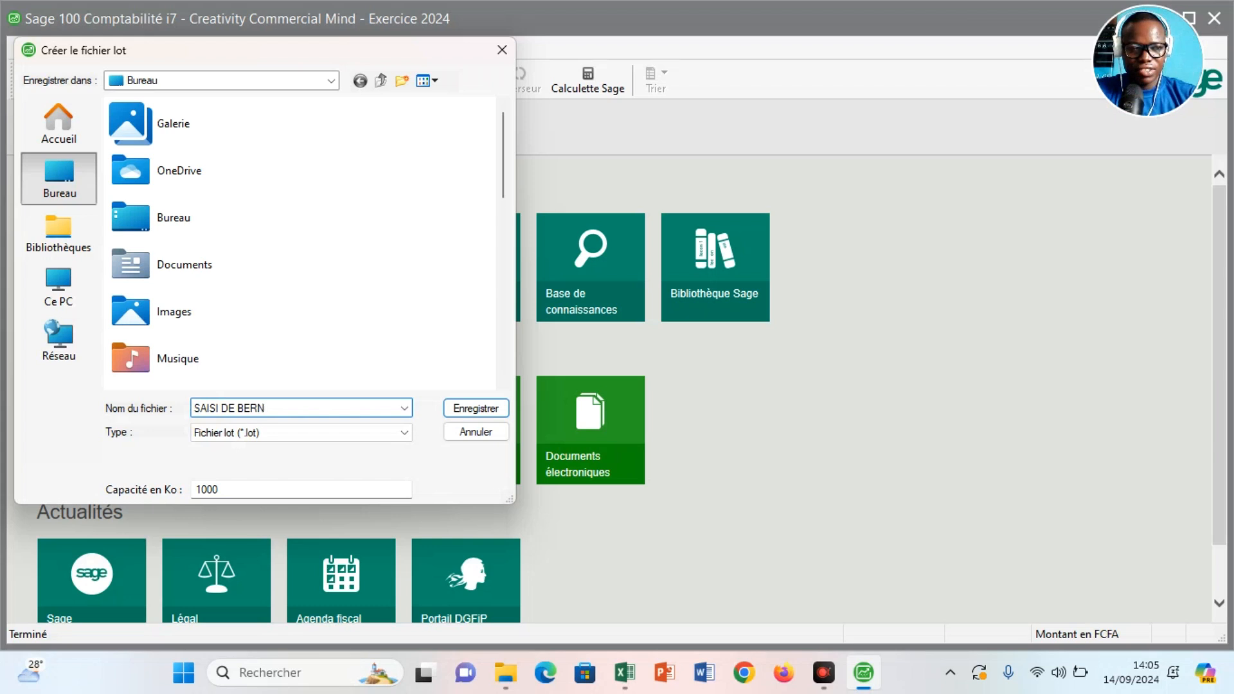
{"action": "type", "text": "ADETTE"}
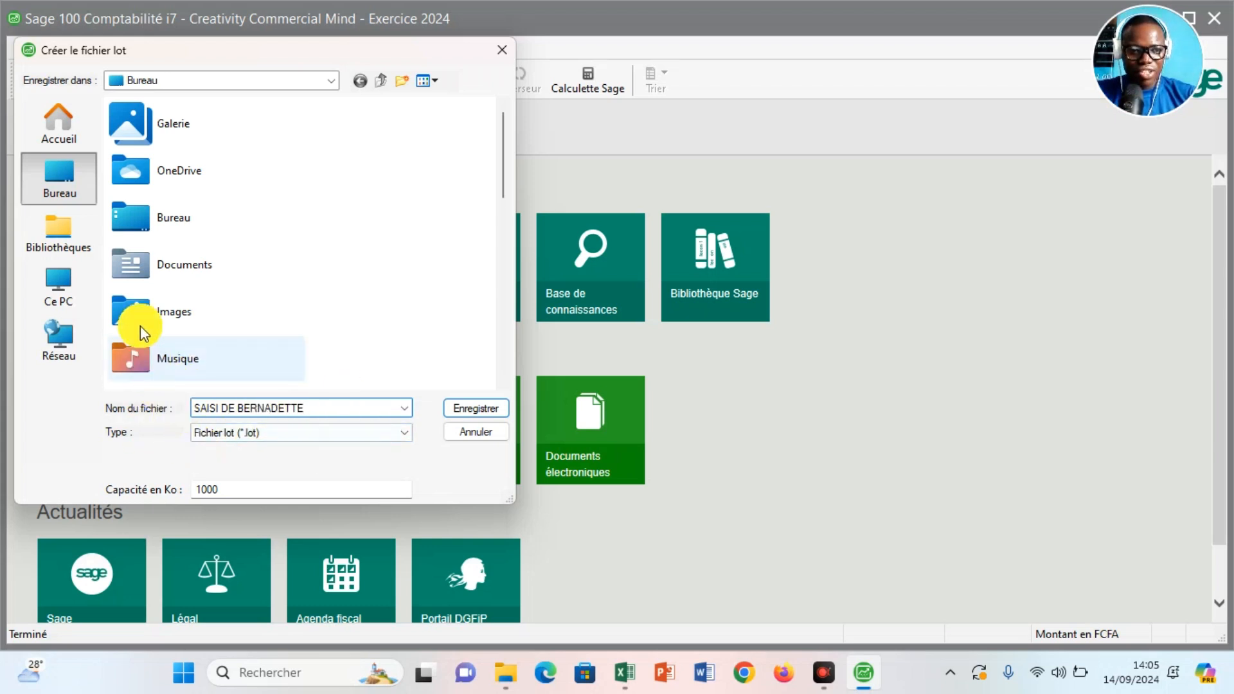
{"action": "left_click", "coordinate": [59, 179]}
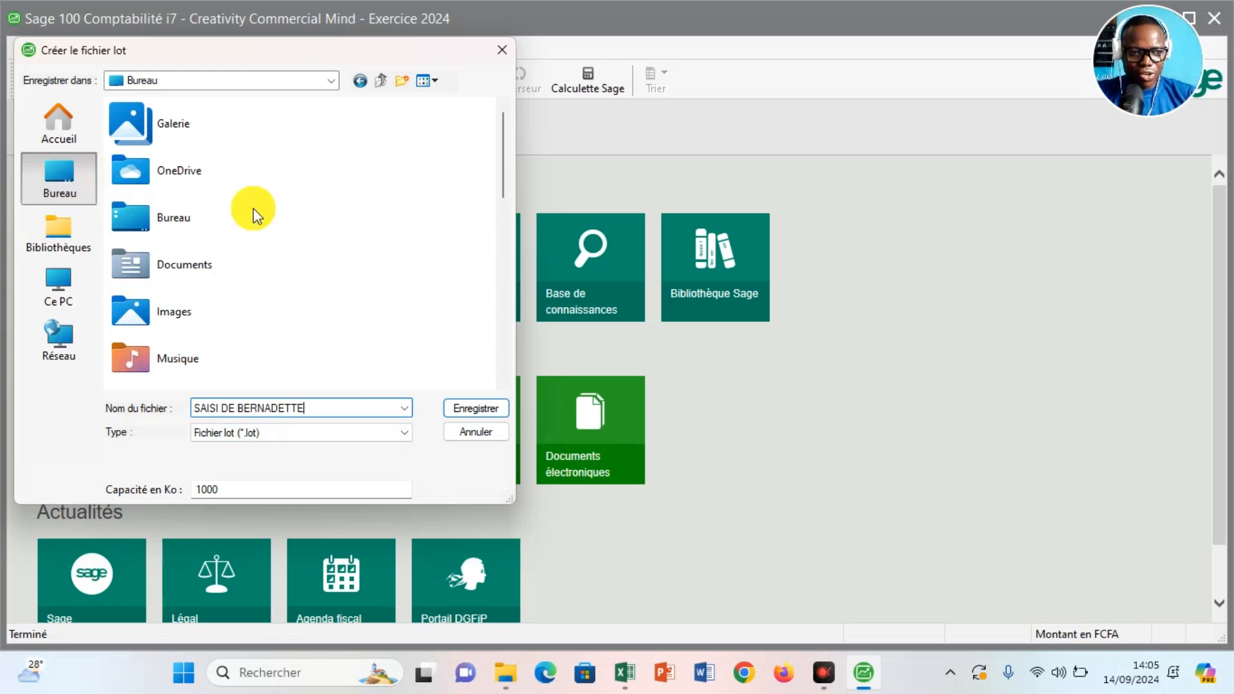
{"action": "left_click", "coordinate": [476, 409]}
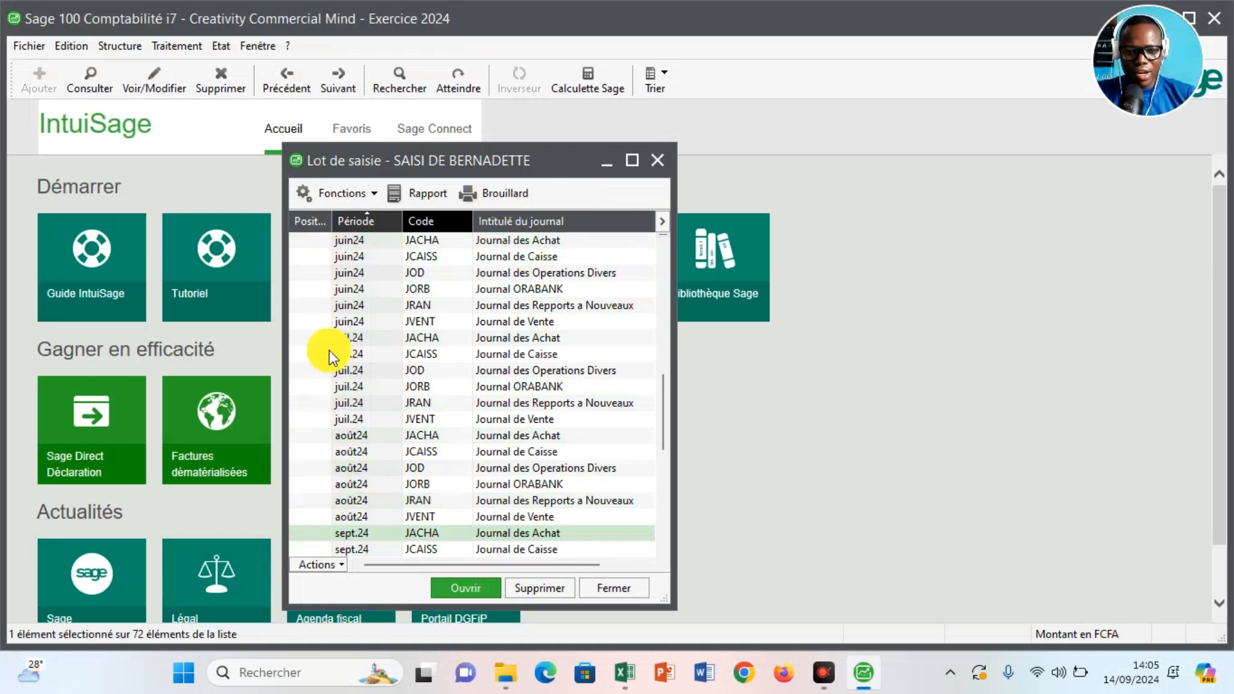
{"action": "left_click", "coordinate": [654, 164]}
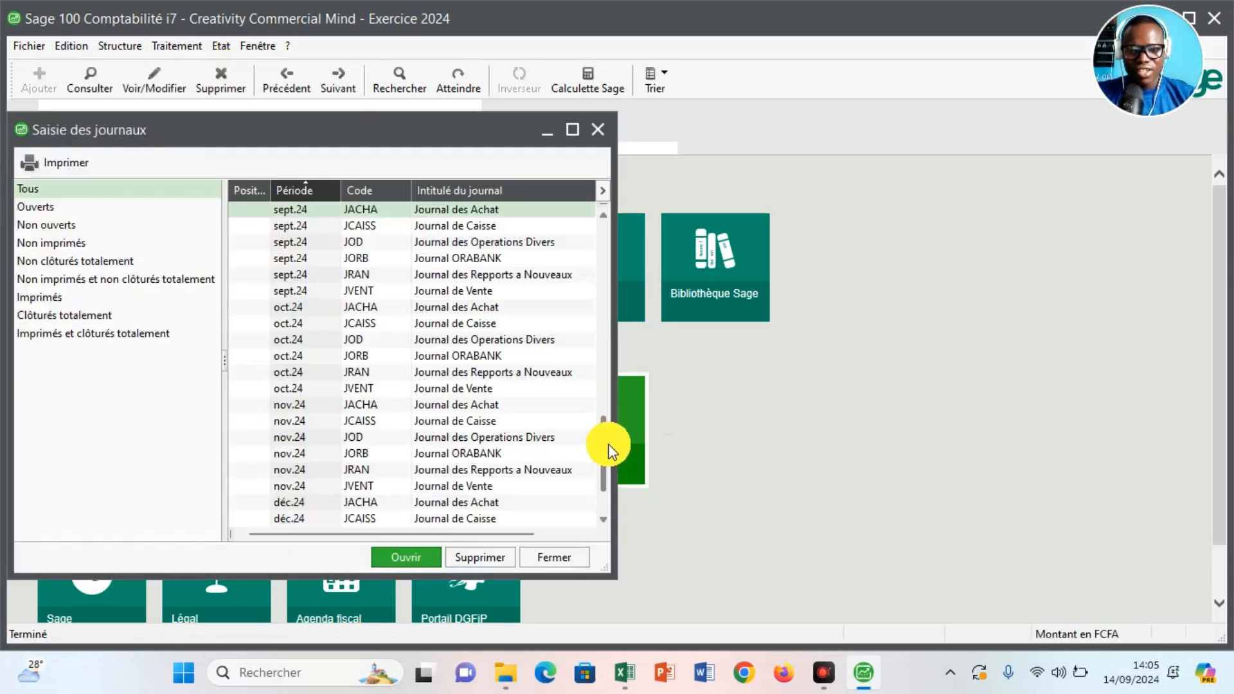
Review the 2024 entry journals from January onward in the Saisie des journaux list, and close the list
{"action": "left_click_drag", "start_coordinate": [608, 445], "coordinate": [605, 210]}
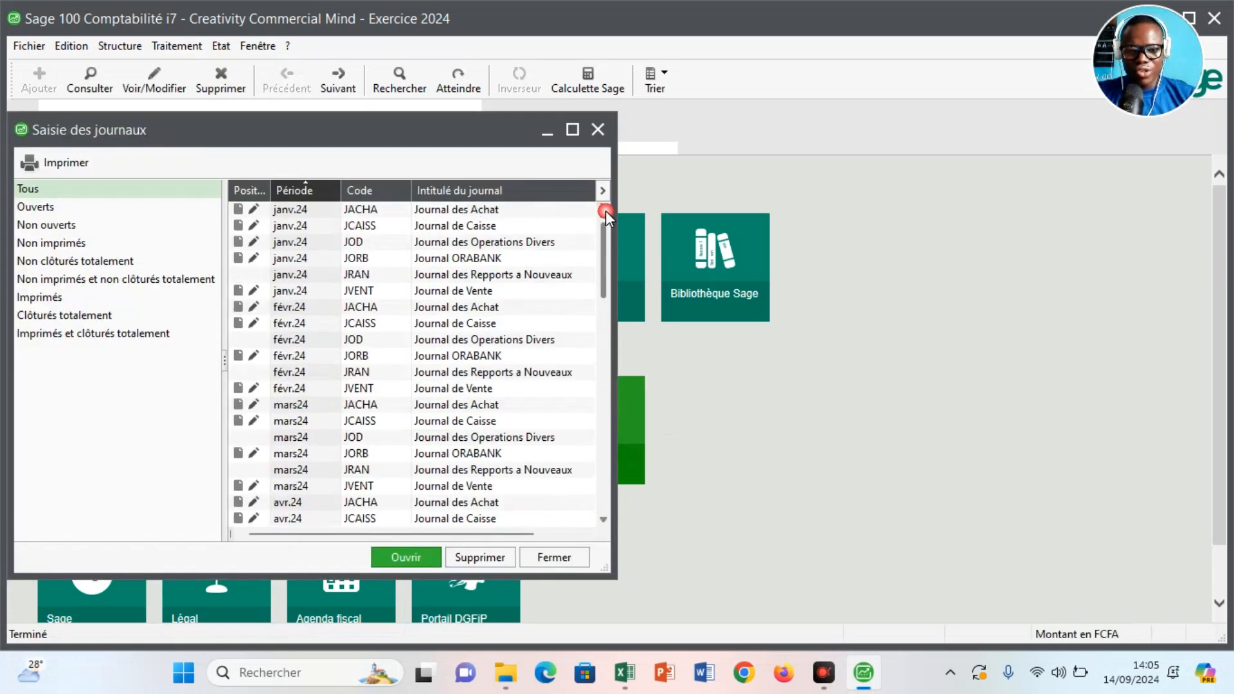
{"action": "left_click", "coordinate": [442, 355]}
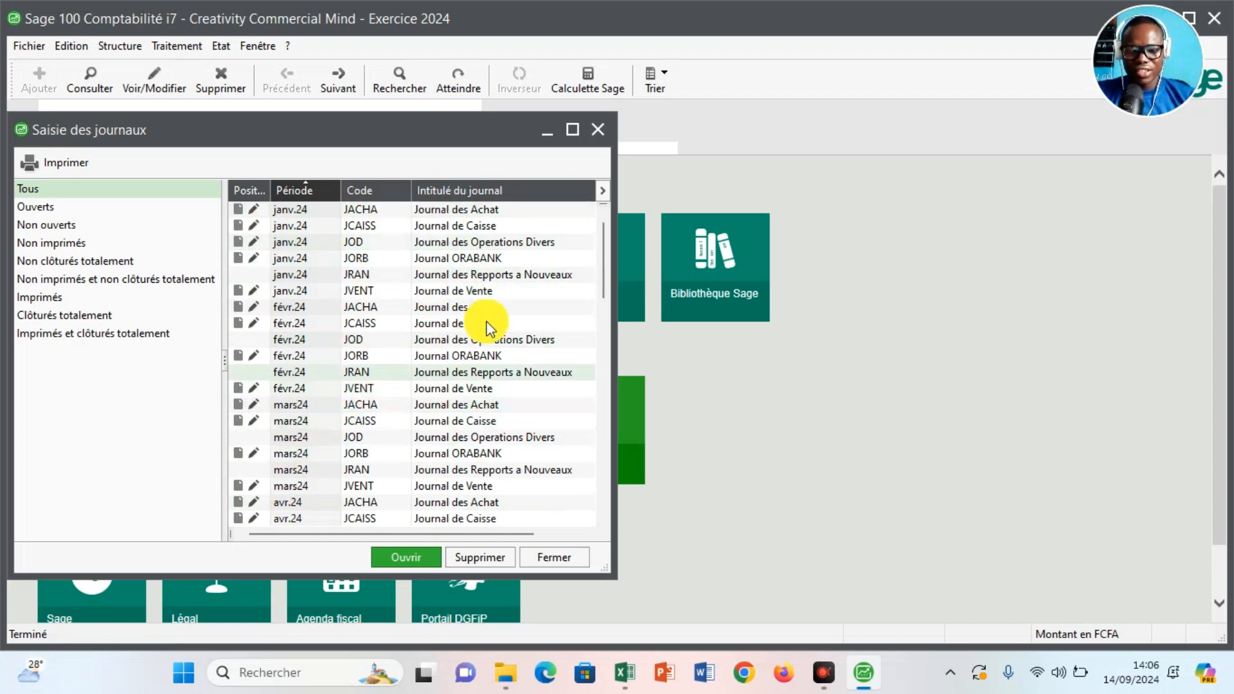
{"action": "left_click", "coordinate": [597, 138]}
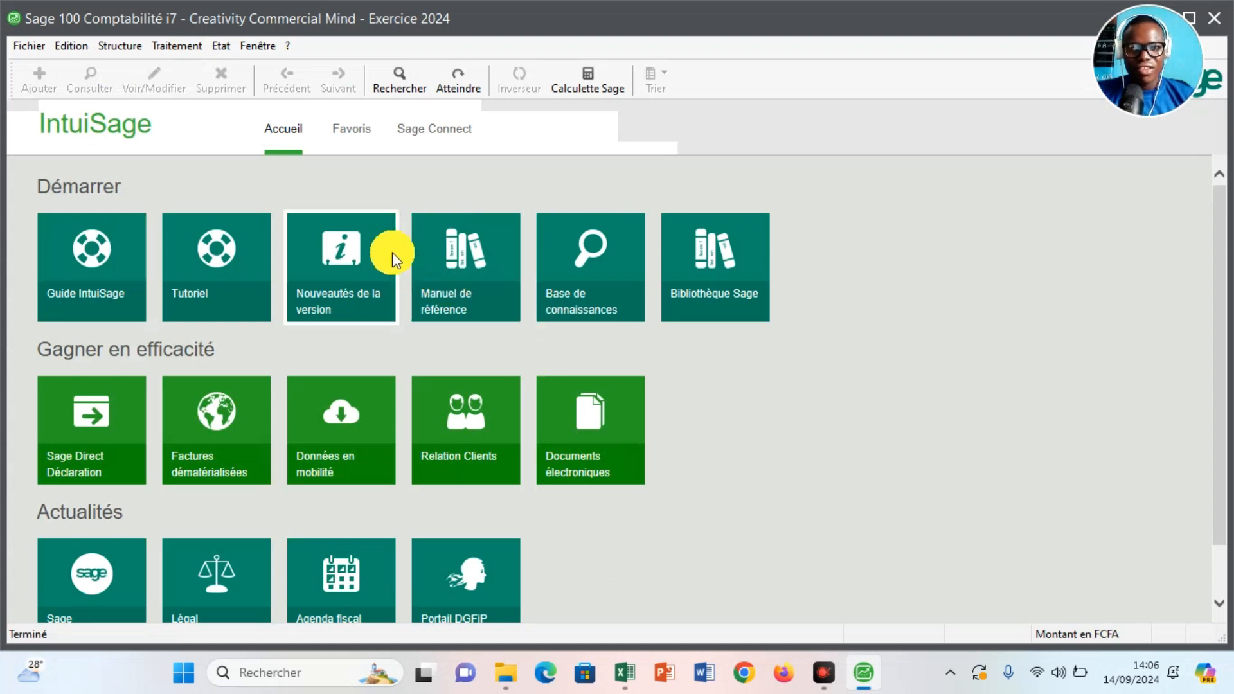
Open the batch-entry file named after the clerk from the Desktop
{"action": "left_click", "coordinate": [175, 48]}
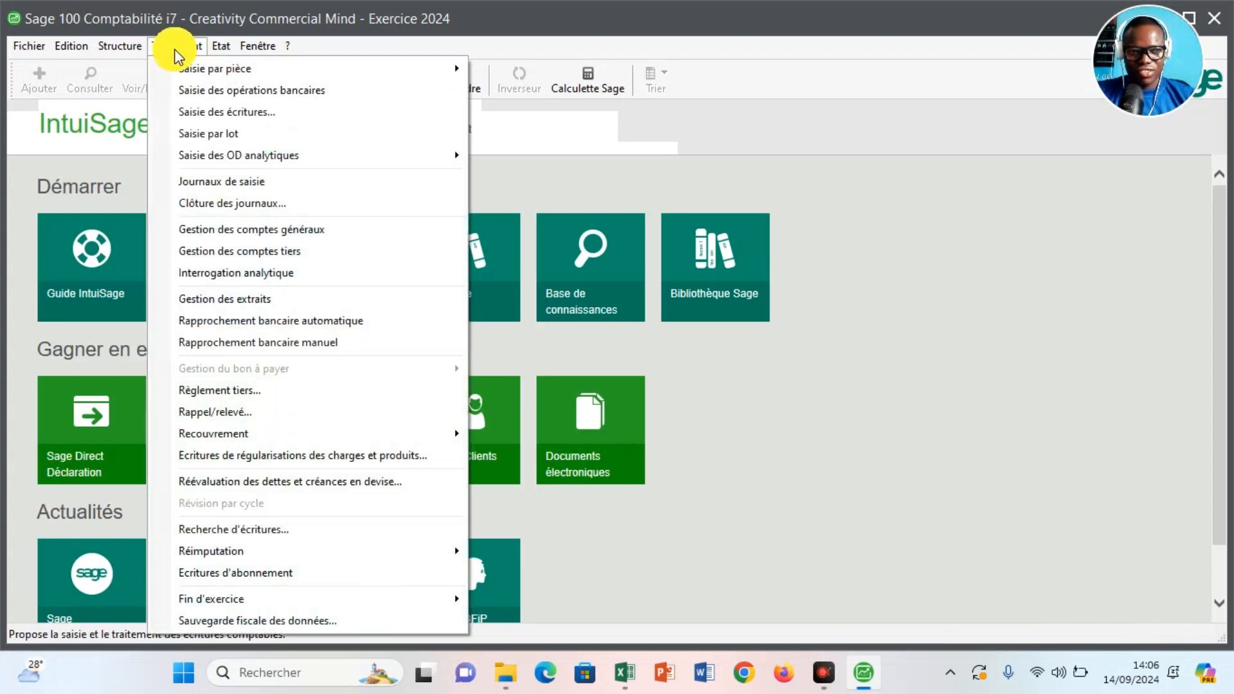
{"action": "left_click", "coordinate": [192, 134]}
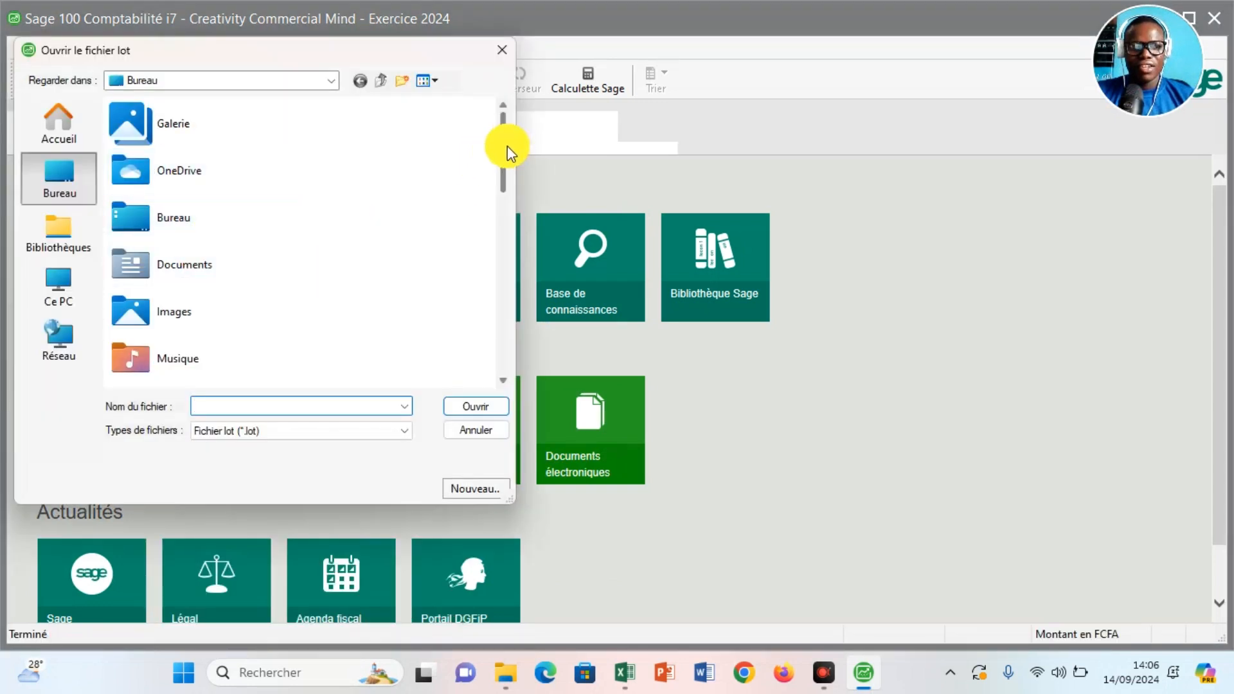
{"action": "left_click_drag", "start_coordinate": [500, 141], "coordinate": [501, 321]}
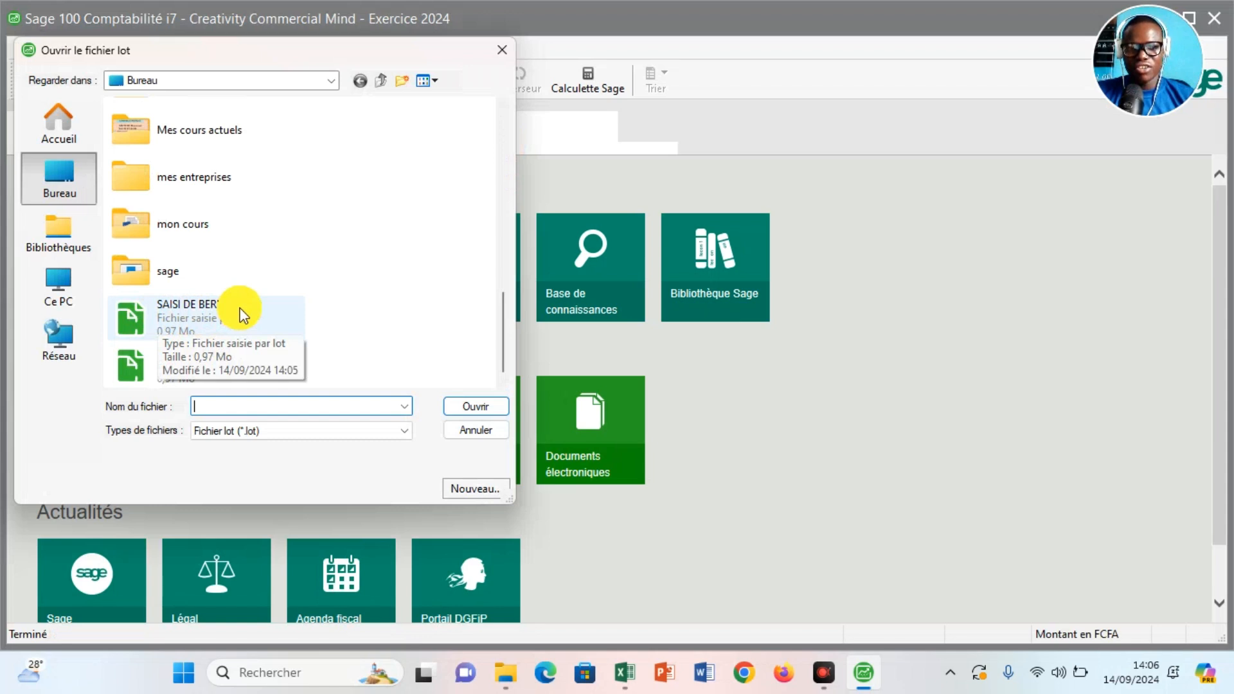
{"action": "left_click", "coordinate": [243, 315]}
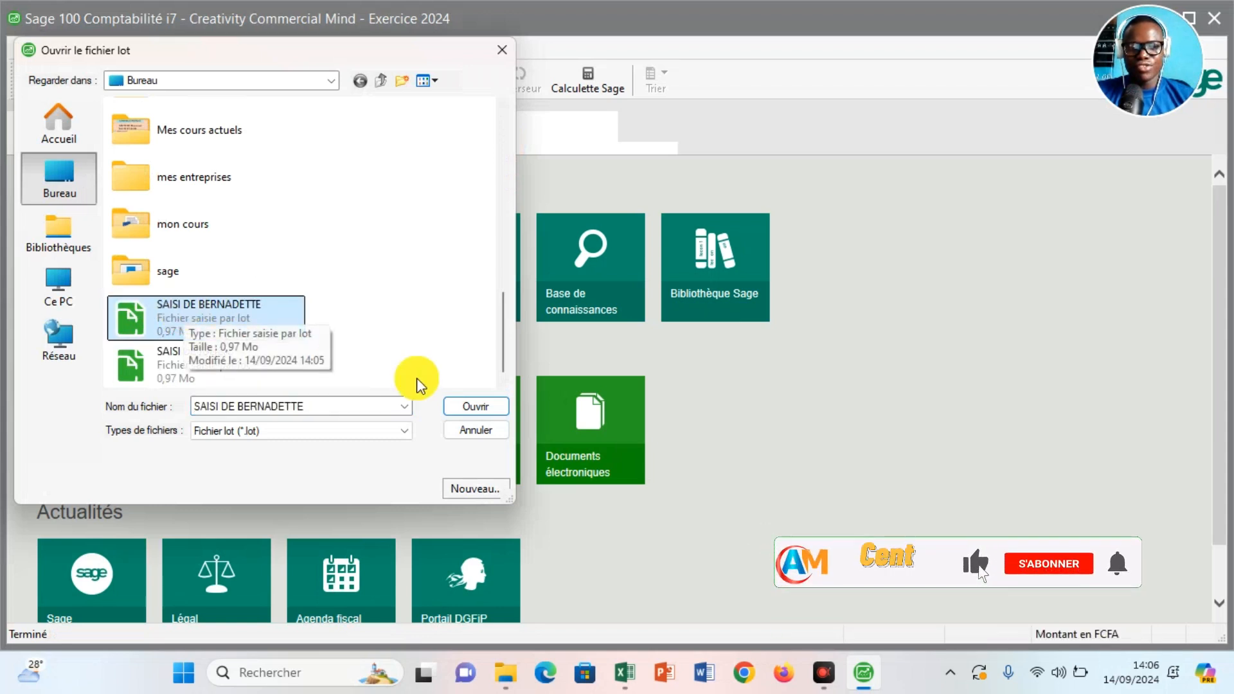
{"action": "left_click", "coordinate": [476, 406]}
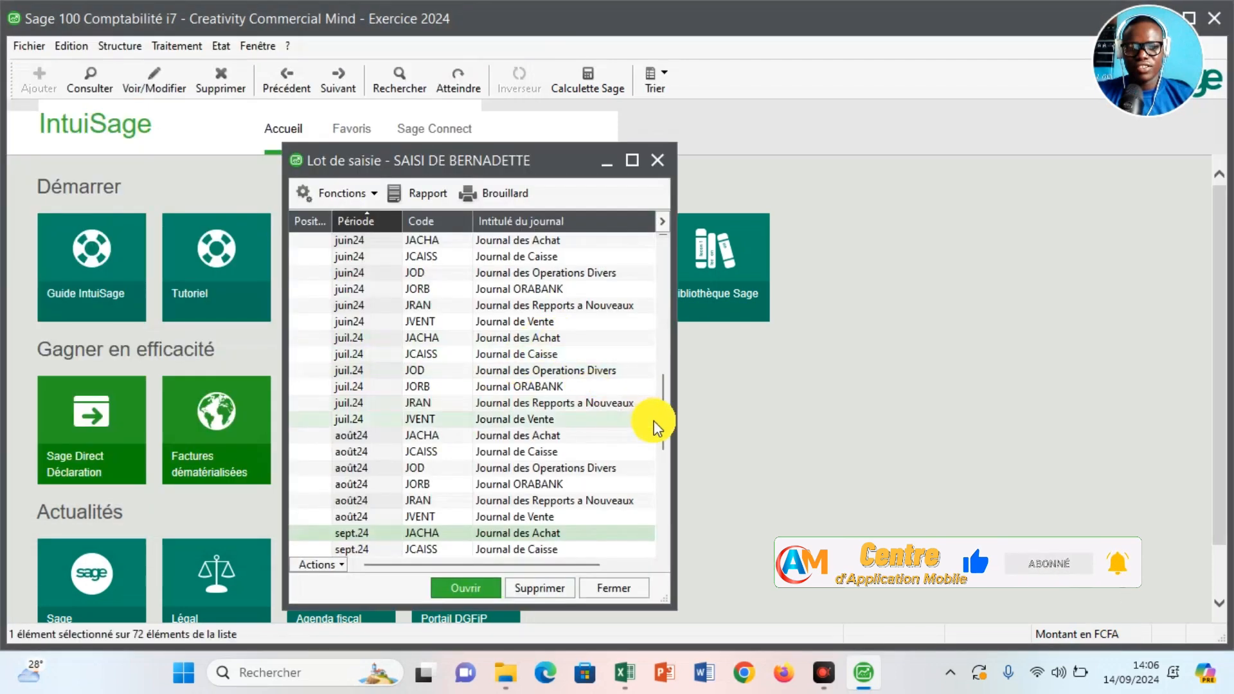
Open the September 2024 sales journal, JVENT, in the entry batch
{"action": "left_click_drag", "start_coordinate": [661, 427], "coordinate": [631, 330]}
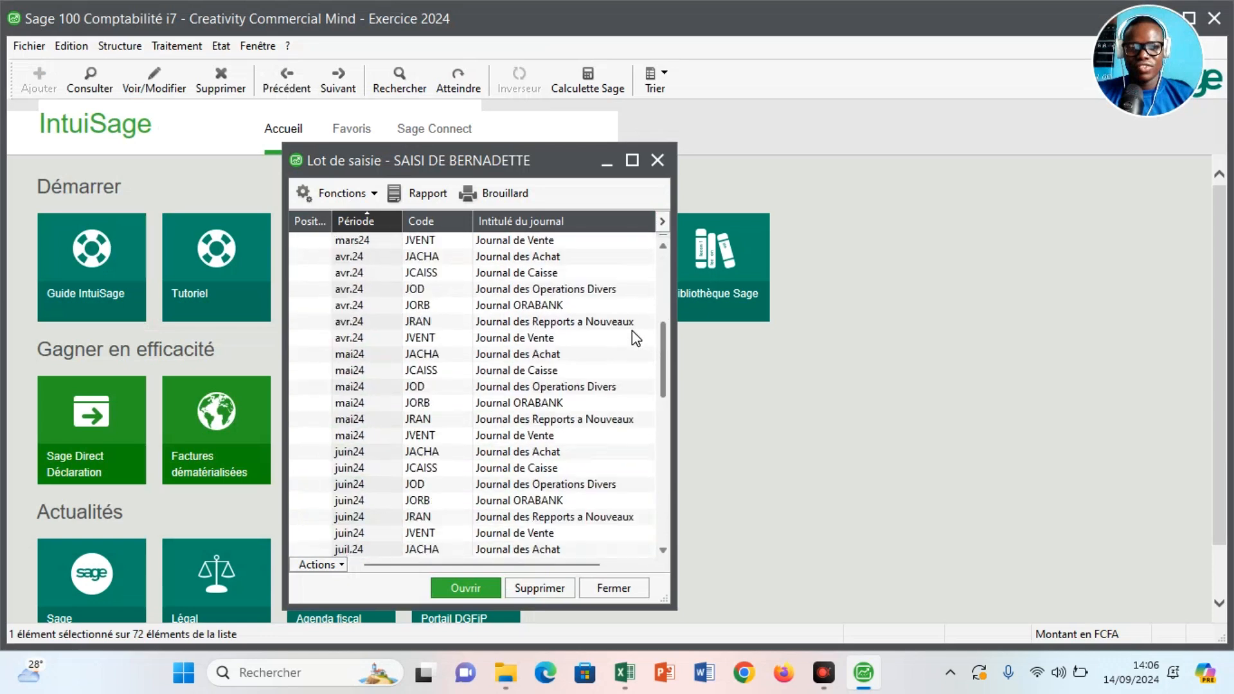
{"action": "scroll", "coordinate": [632, 330], "scroll_direction": "up", "scroll_amount": 6}
{"action": "left_click", "coordinate": [543, 386]}
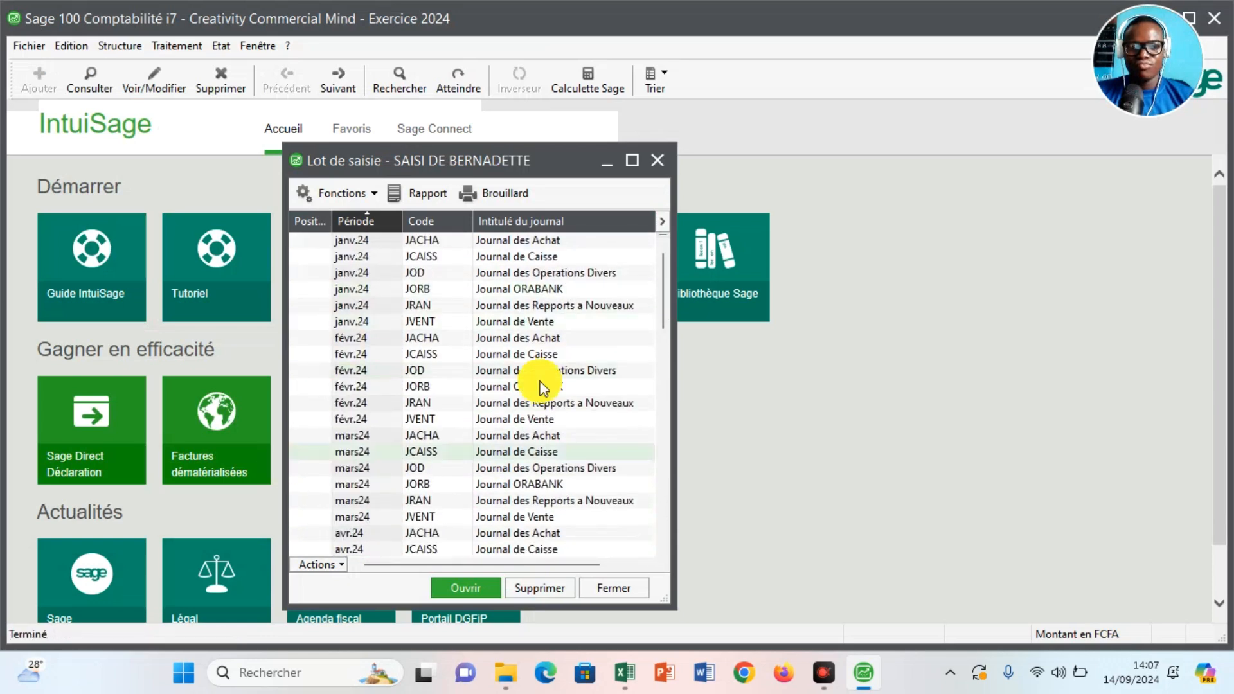
{"action": "left_click_drag", "start_coordinate": [662, 295], "coordinate": [643, 453]}
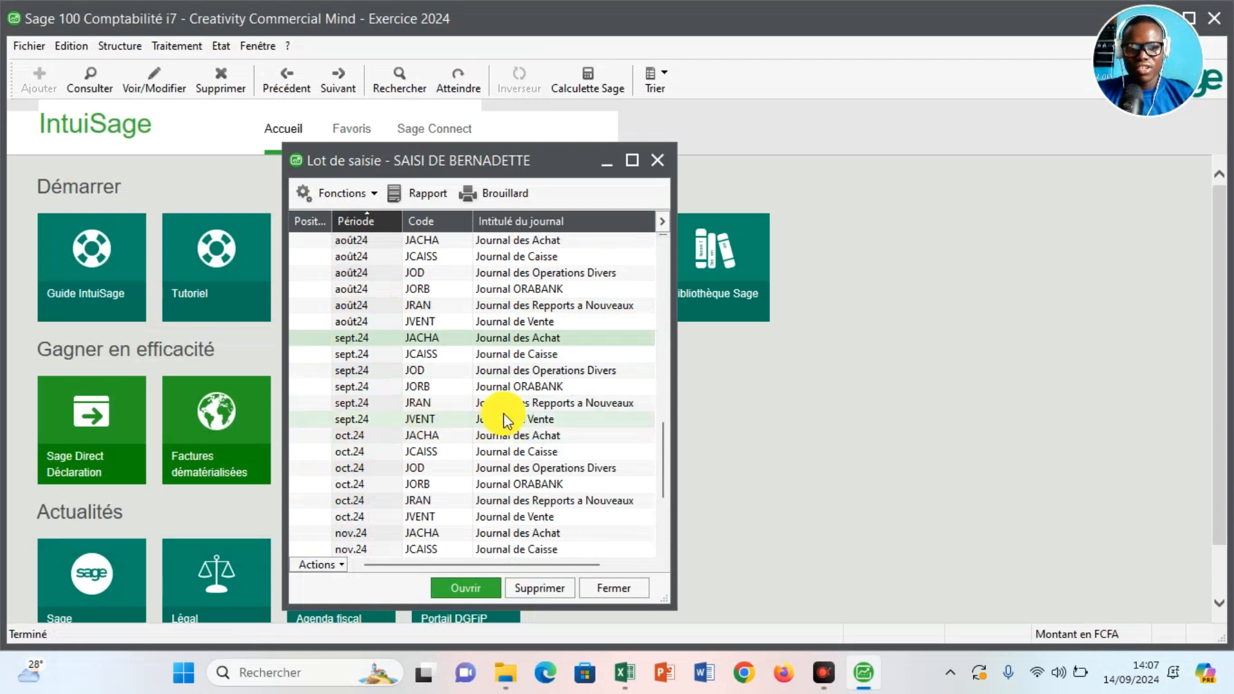
{"action": "left_click", "coordinate": [436, 421]}
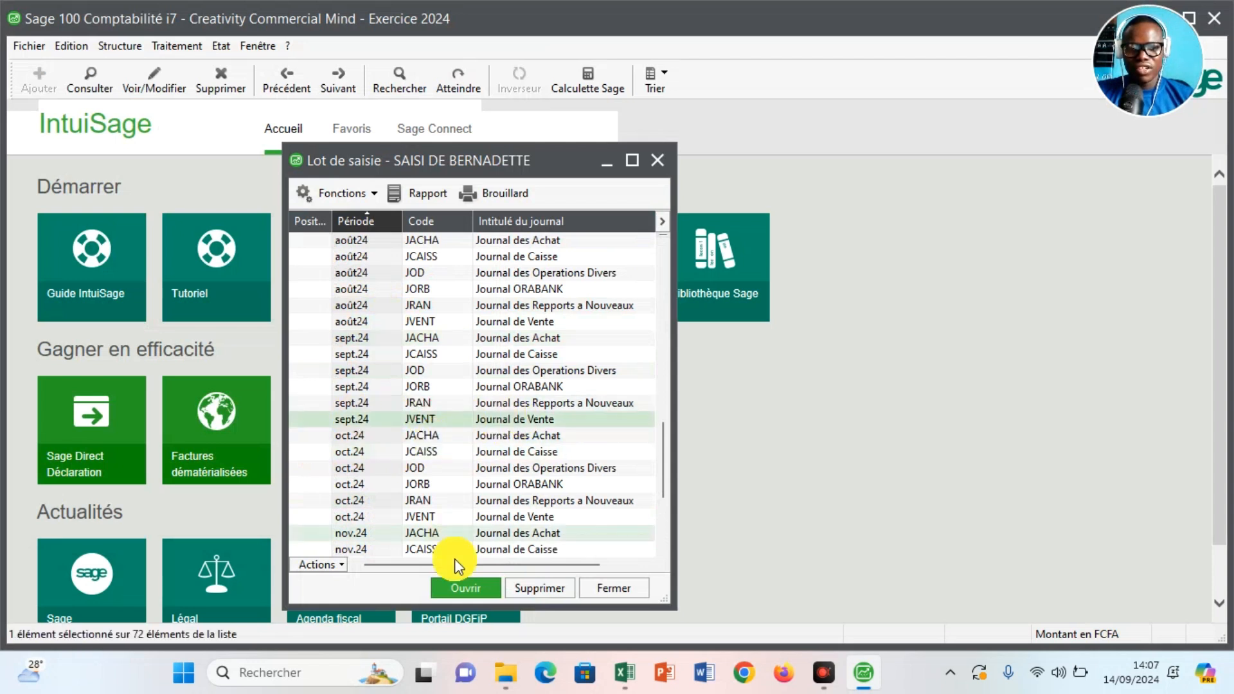
{"action": "left_click", "coordinate": [468, 588]}
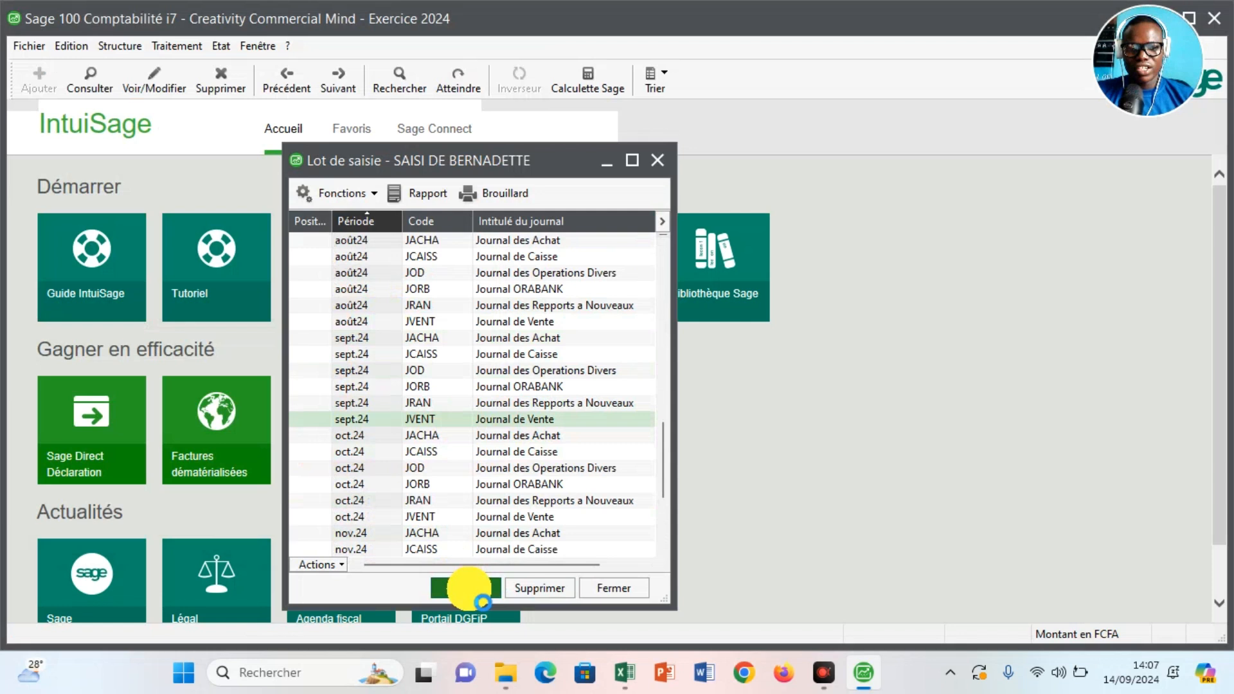
{"action": "left_click", "coordinate": [468, 588]}
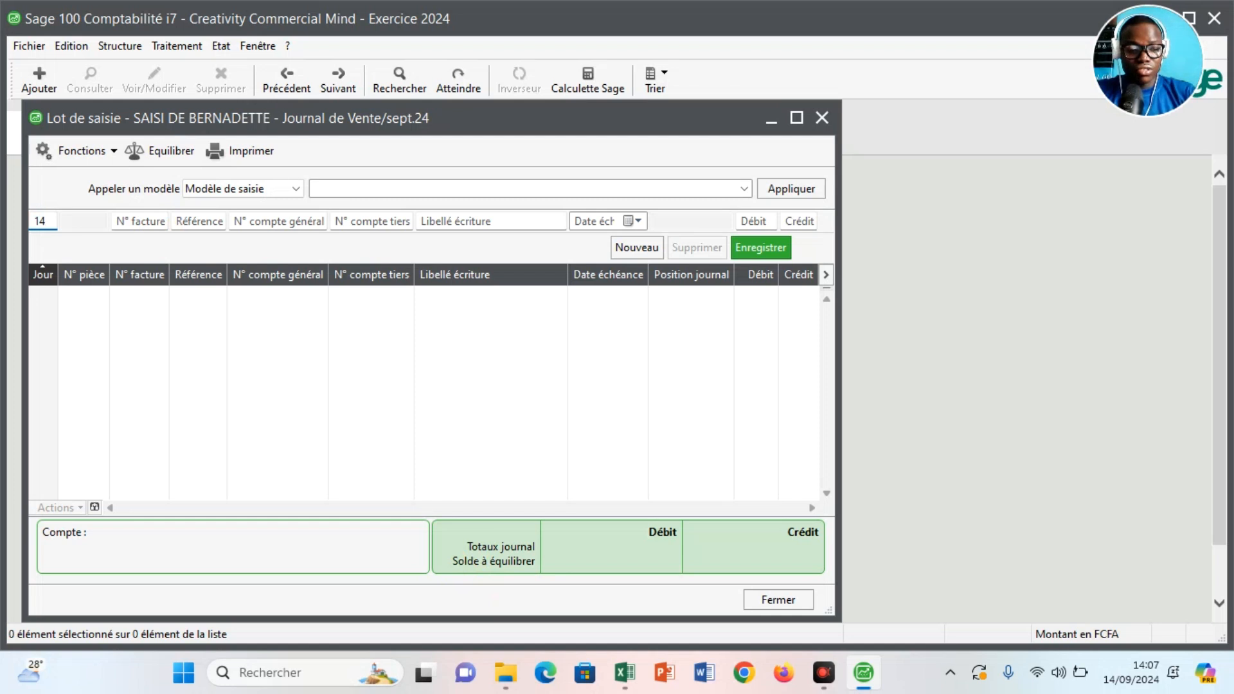
Fill in a sales line with invoice number FV04, general account 70110000 and the label "Vente de marchandises"
{"action": "key", "text": "Tab"}
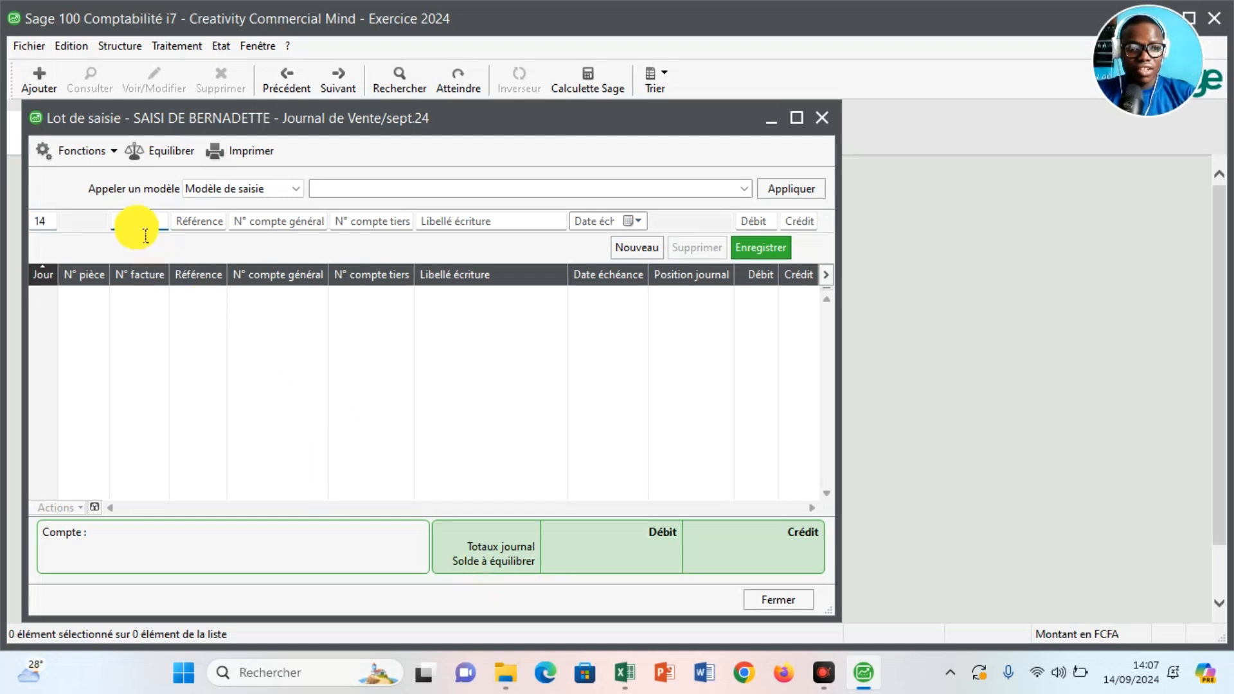
{"action": "type", "text": "FV04"}
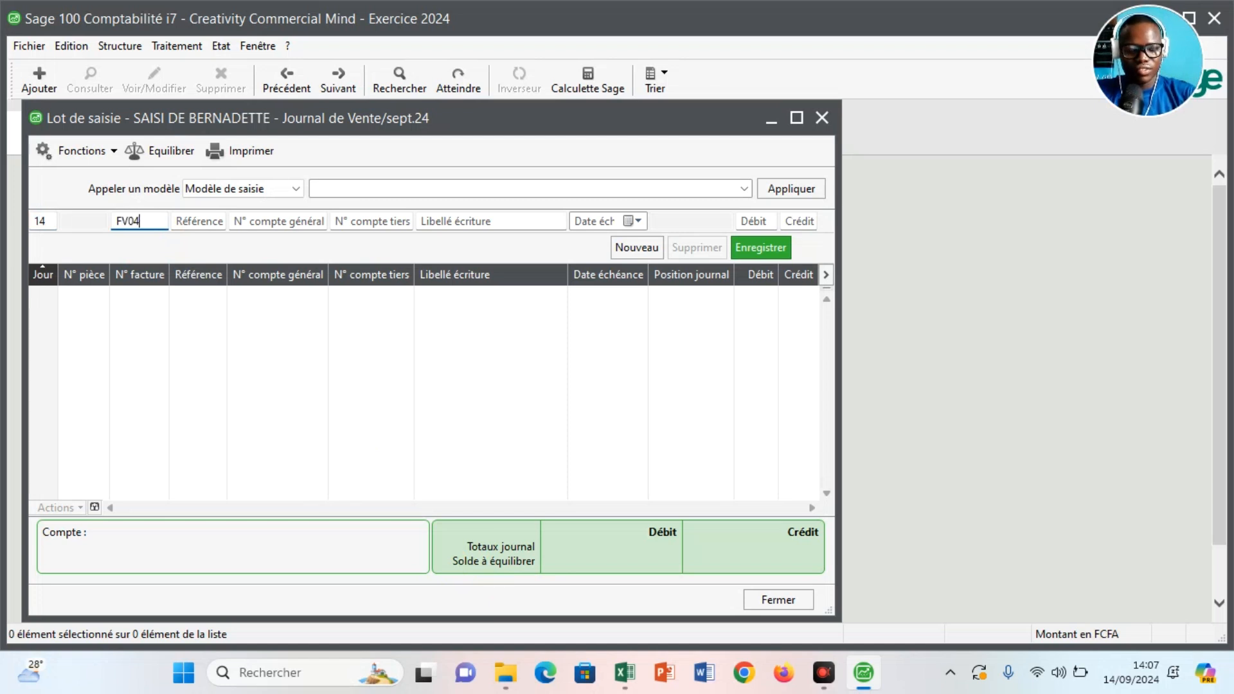
{"action": "left_click", "coordinate": [313, 230]}
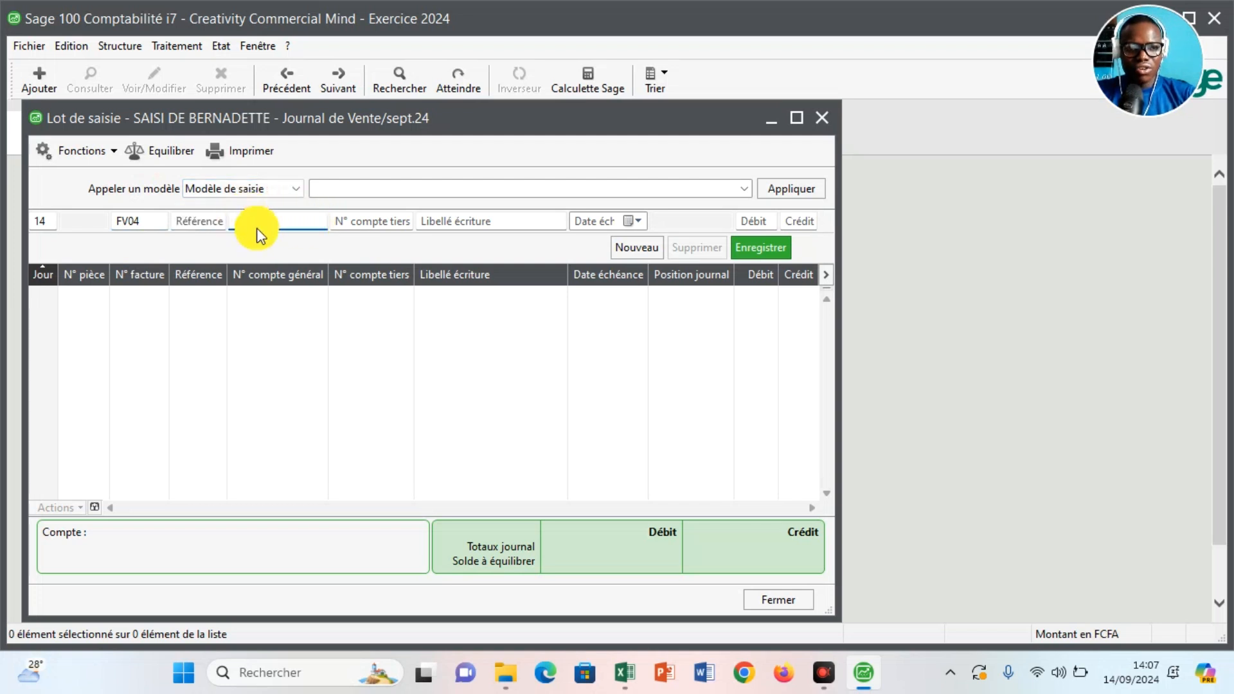
{"action": "type", "text": "701"}
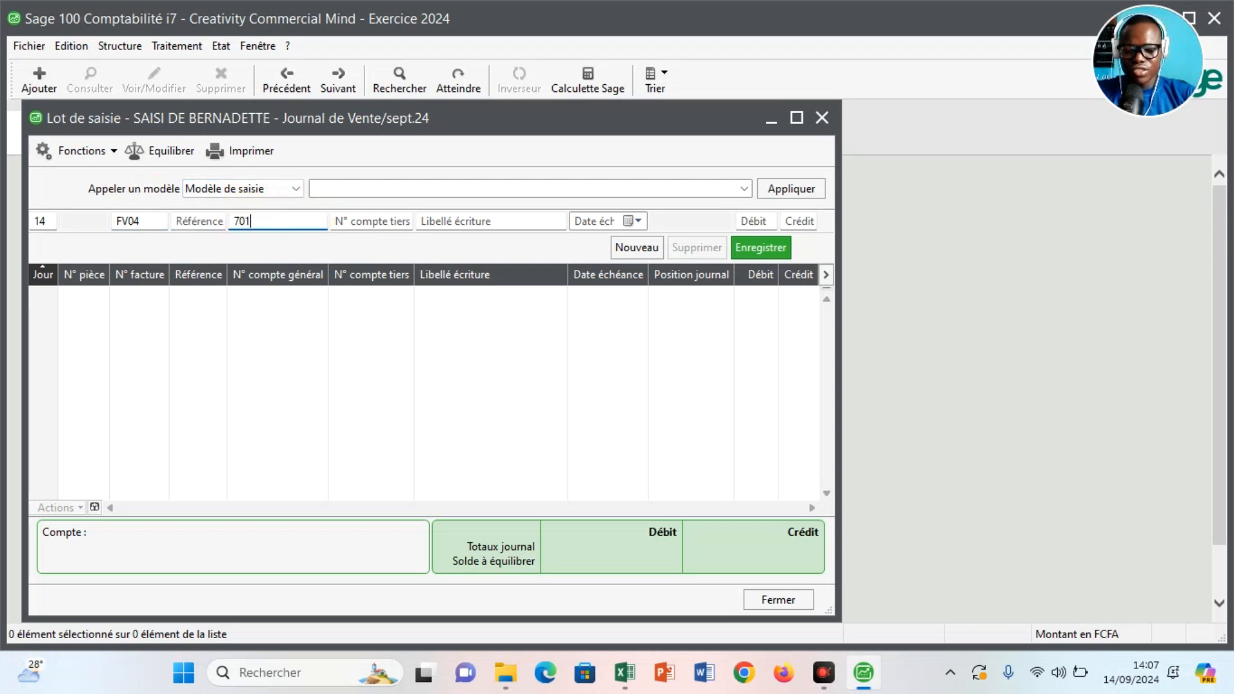
{"action": "type", "text": "1"}
{"action": "key", "text": "Tab"}
{"action": "type", "text": "Vente"}
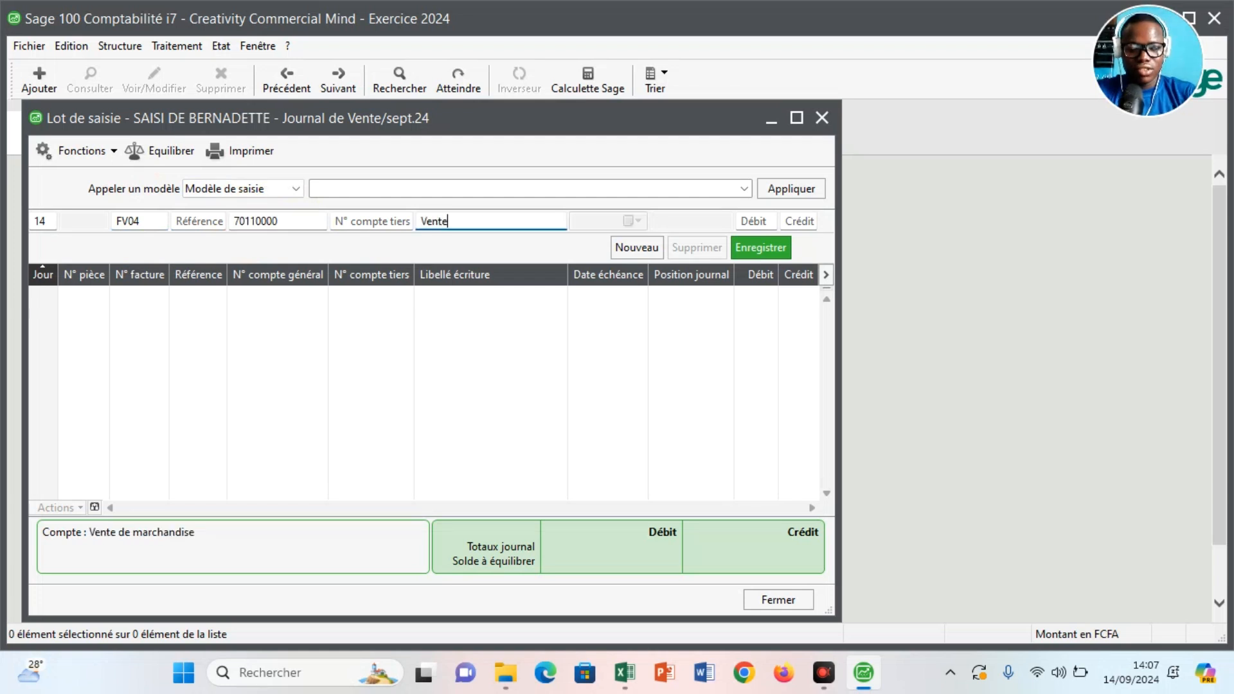
{"action": "type", "text": " de marchandises"}
Credit the merchandise sales line with 700 000 and record it
{"action": "left_click", "coordinate": [808, 233]}
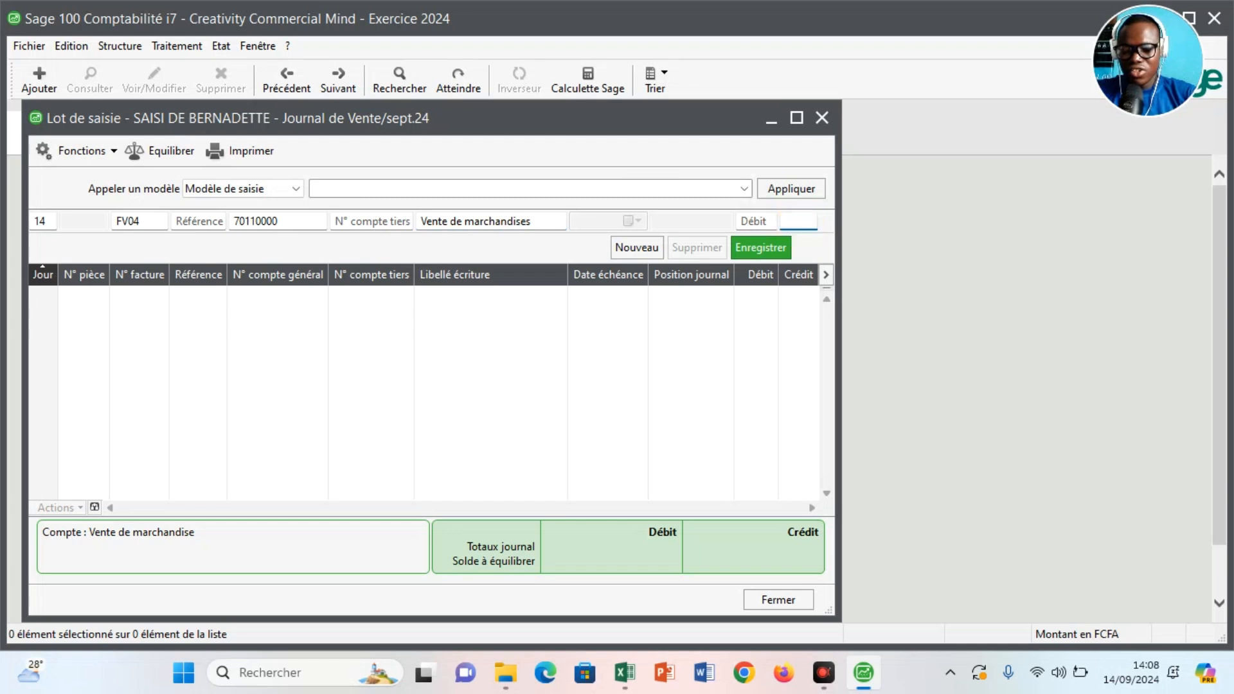
{"action": "type", "text": "700"}
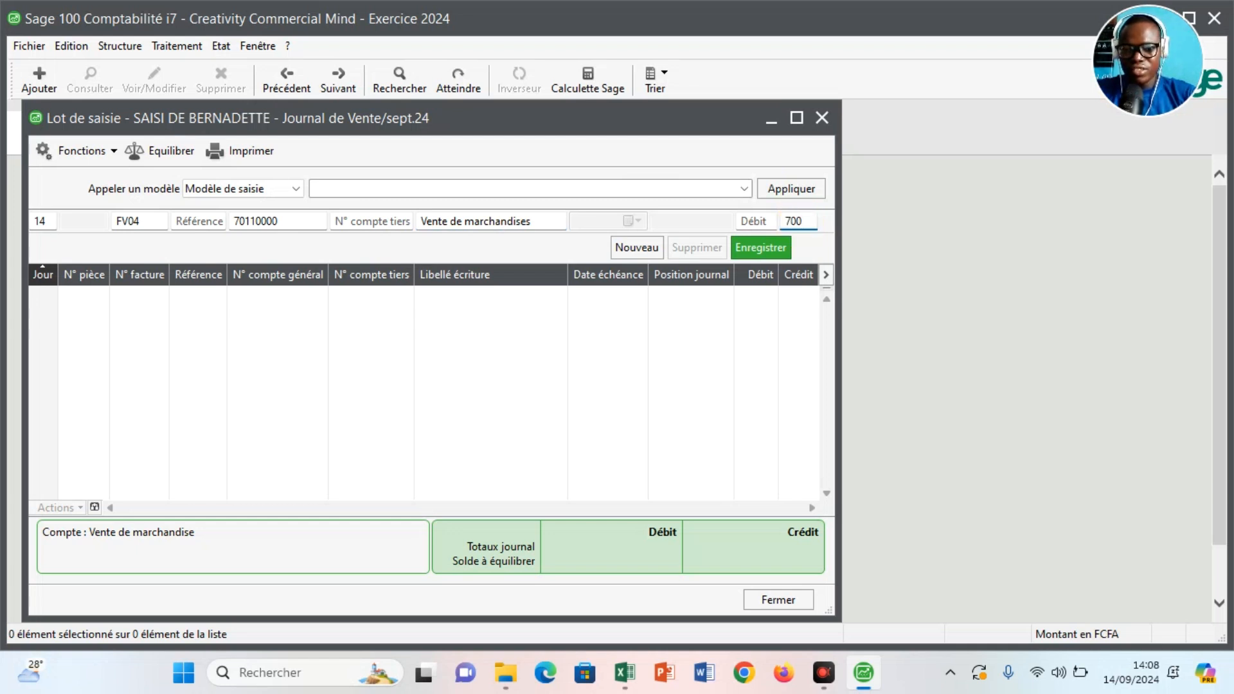
{"action": "type", "text": "0000"}
{"action": "key", "text": "Return"}
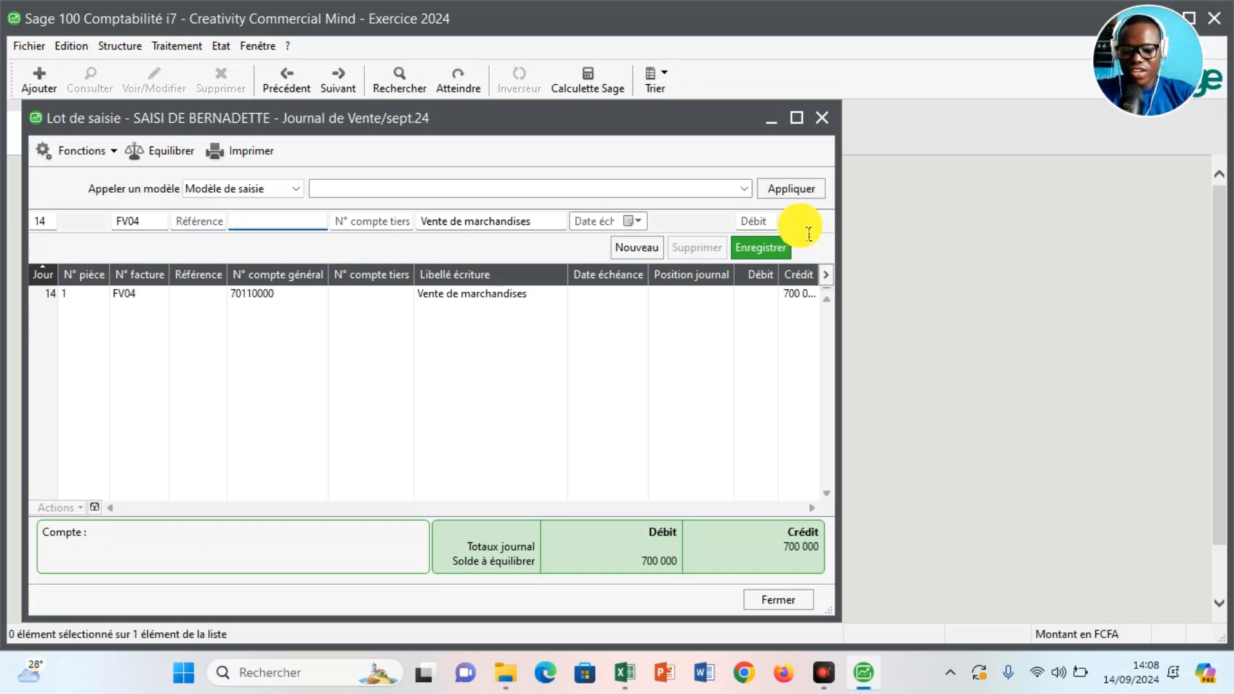
Record the invoiced VAT line for FV04 on general account 44310000, keeping the same label and the proposed credit amount
{"action": "type", "text": "44"}
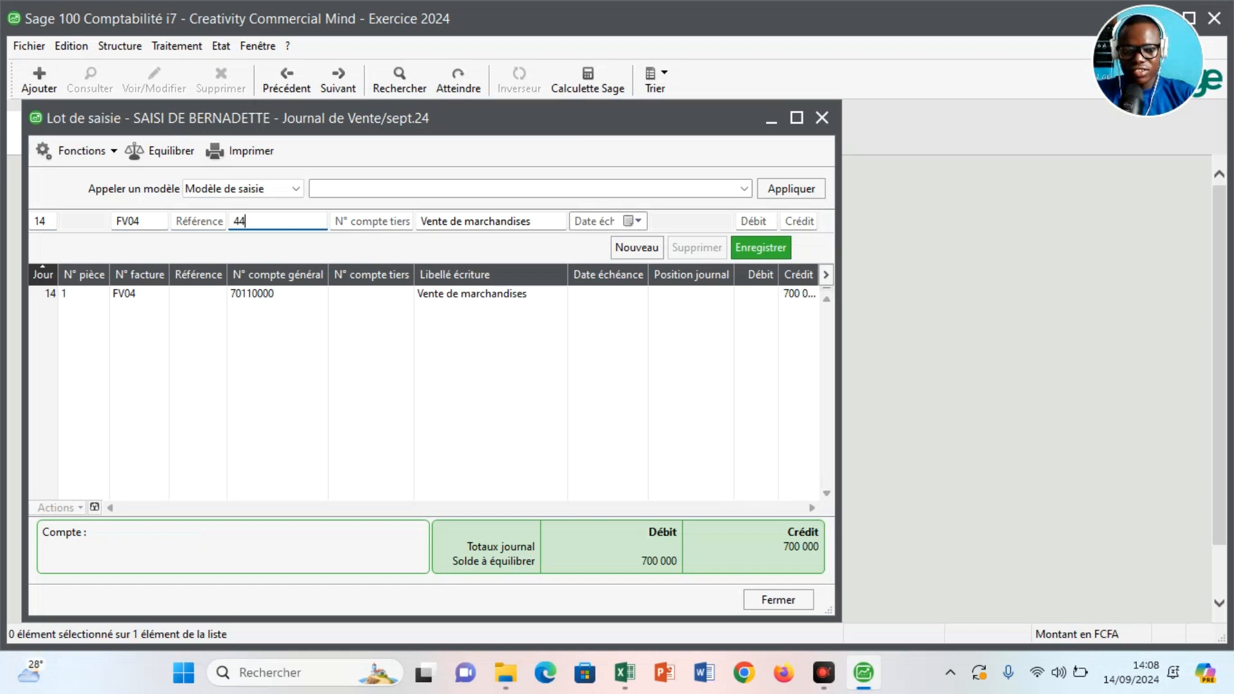
{"action": "type", "text": "31"}
{"action": "key", "text": "Tab"}
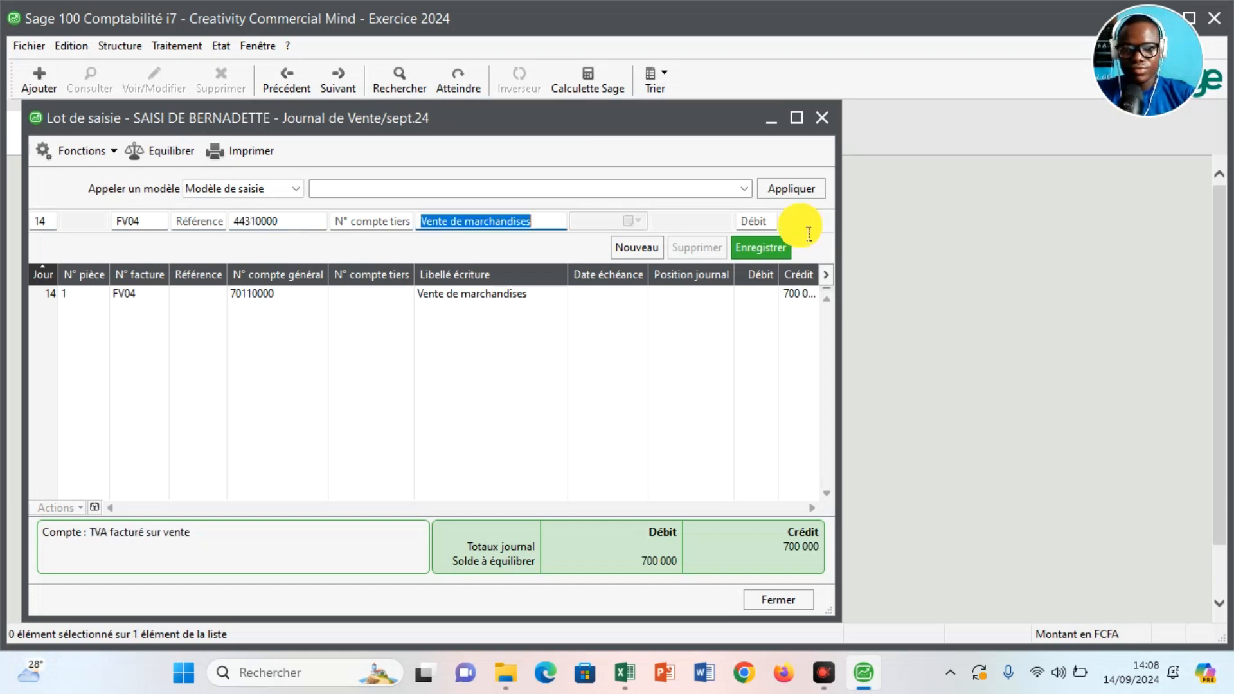
{"action": "key", "text": "Tab"}
{"action": "key", "text": "Return"}
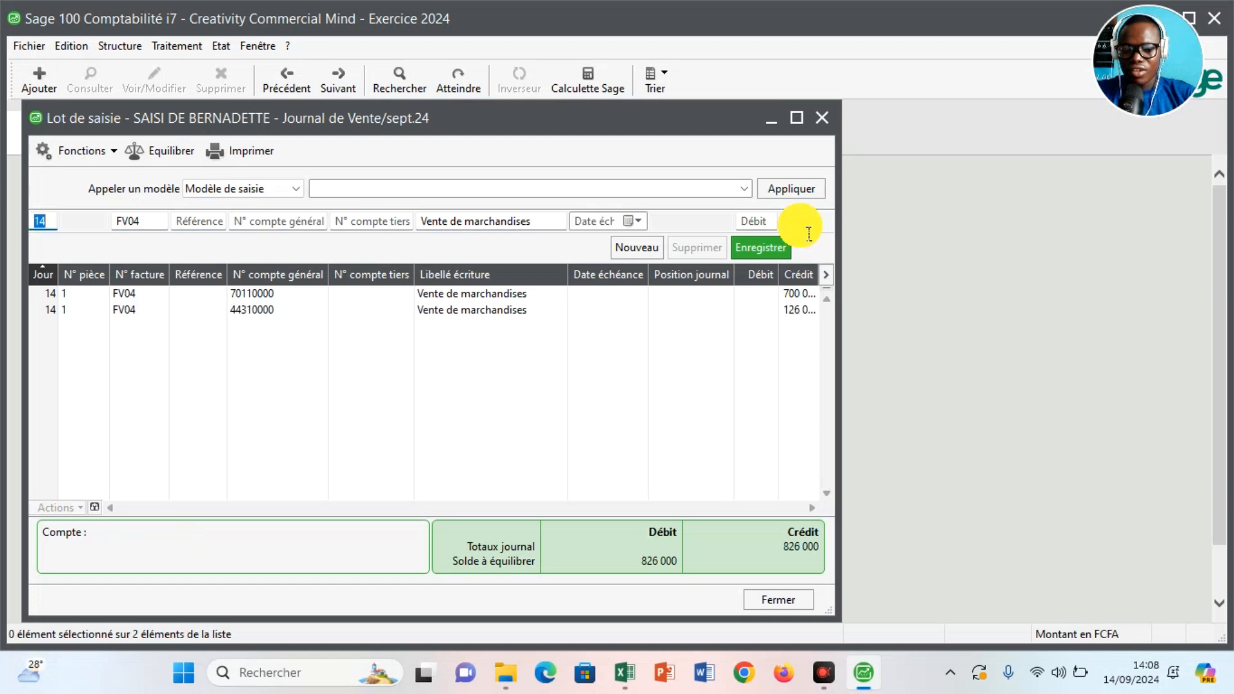
Record the customer line for FV04 on general account 41110000, keeping the proposed third-party account, label, due date and debit of 826 000
{"action": "key", "text": "Tab"}
{"action": "key", "text": "Tab"}
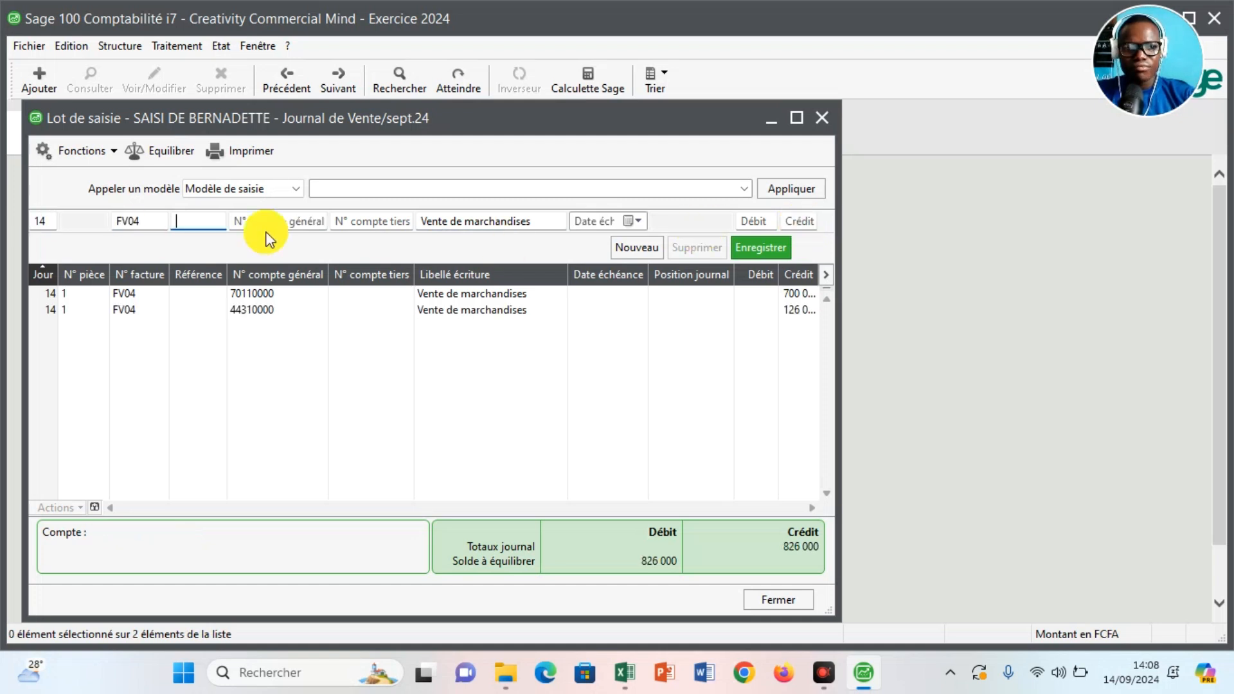
{"action": "left_click", "coordinate": [275, 232]}
{"action": "type", "text": "4"}
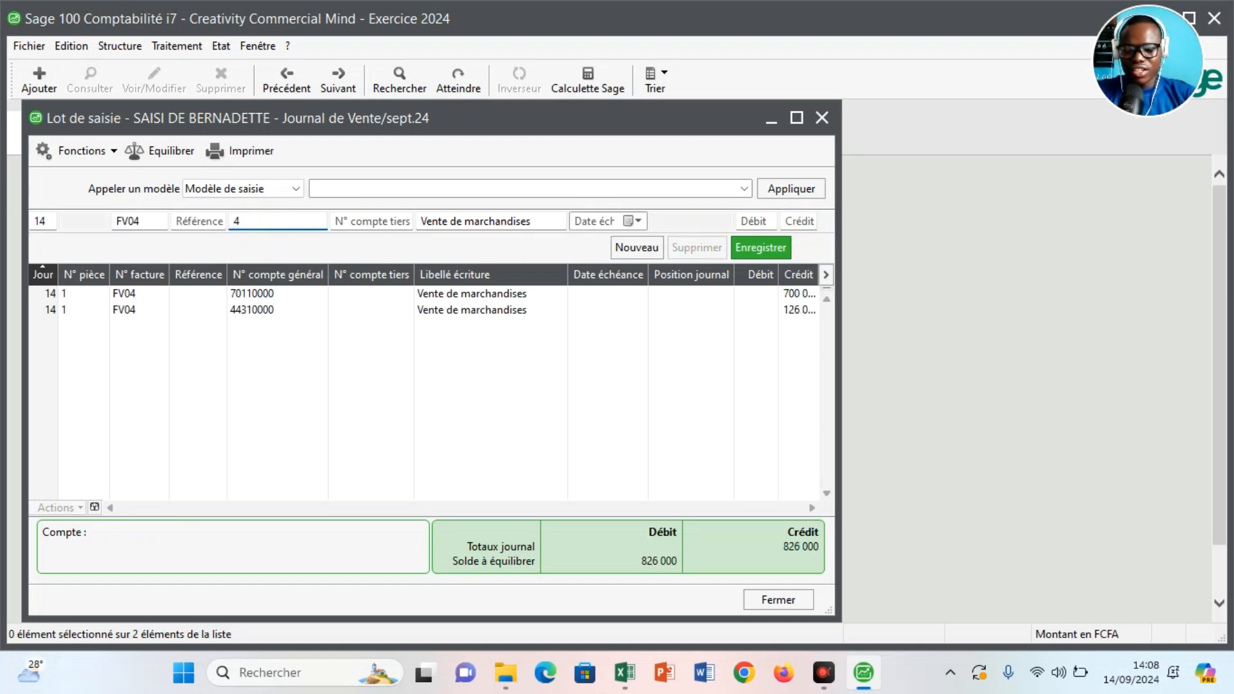
{"action": "type", "text": "111"}
{"action": "key", "text": "Tab"}
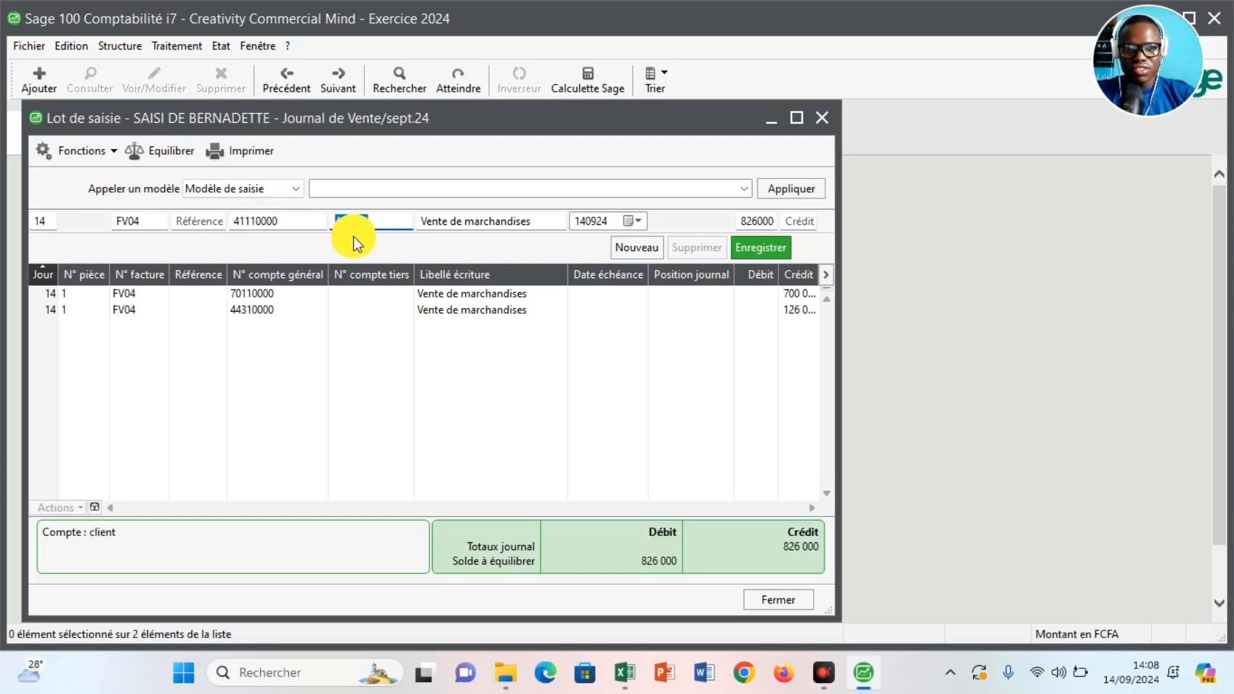
{"action": "key", "text": "Tab"}
{"action": "key", "text": "Tab"}
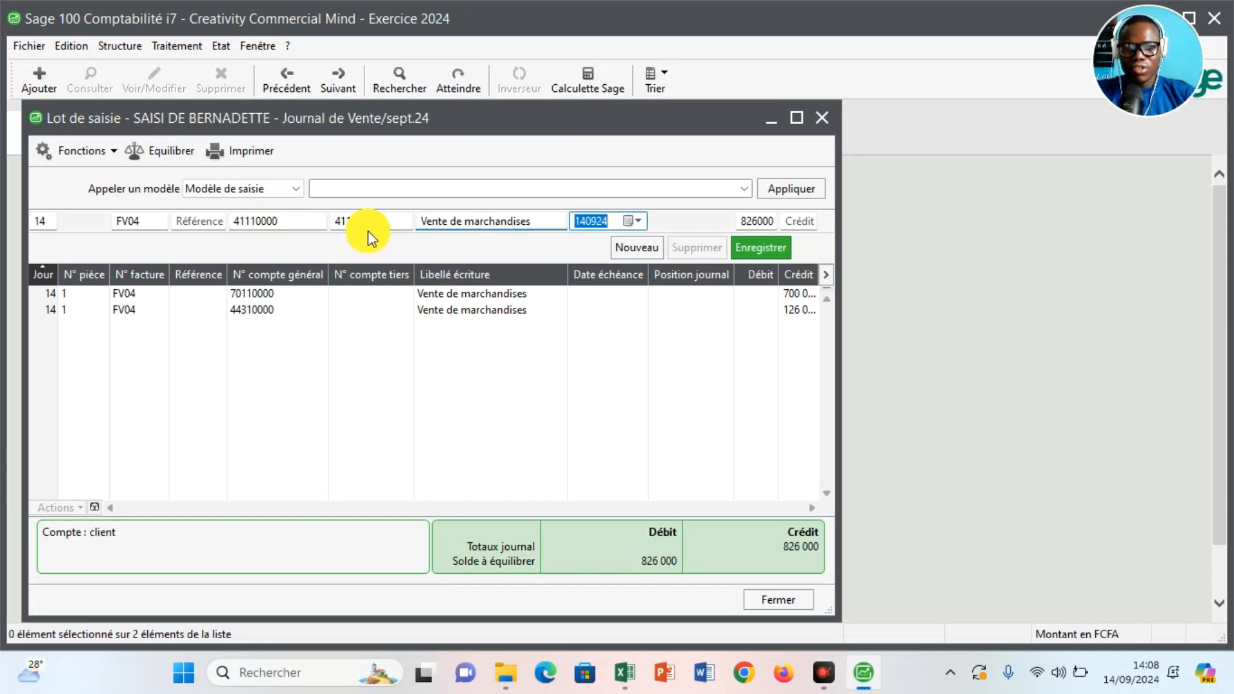
{"action": "key", "text": "Tab"}
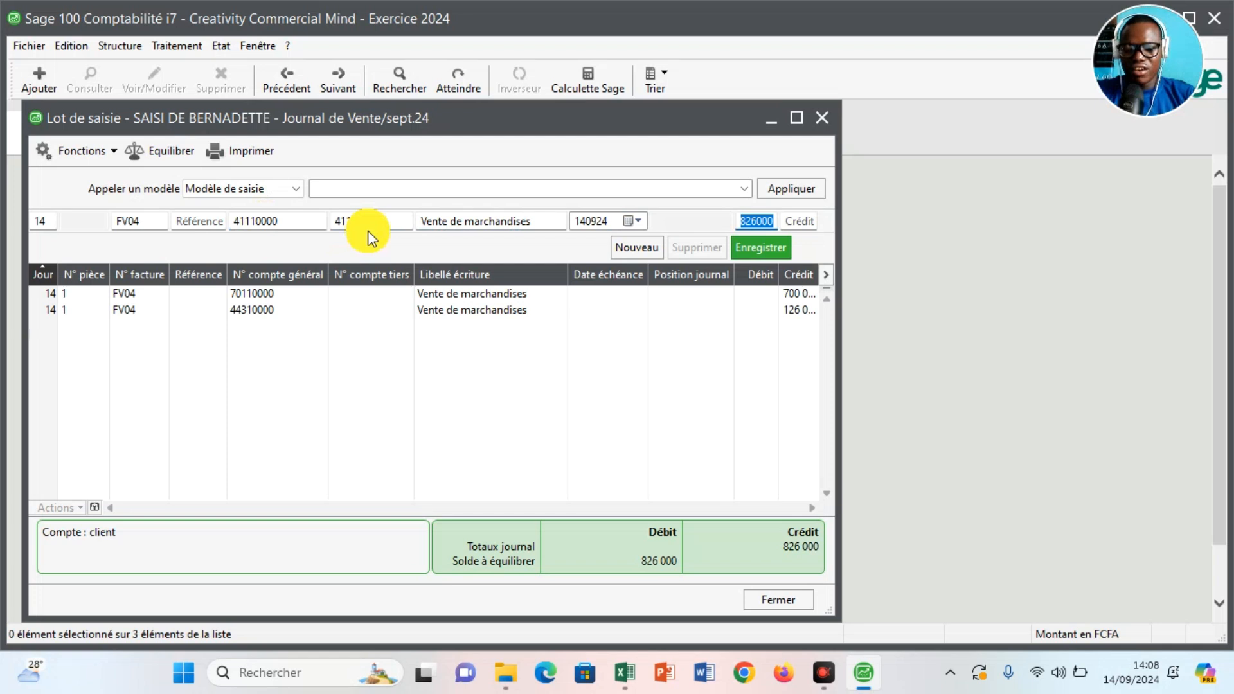
{"action": "key", "text": "Return"}
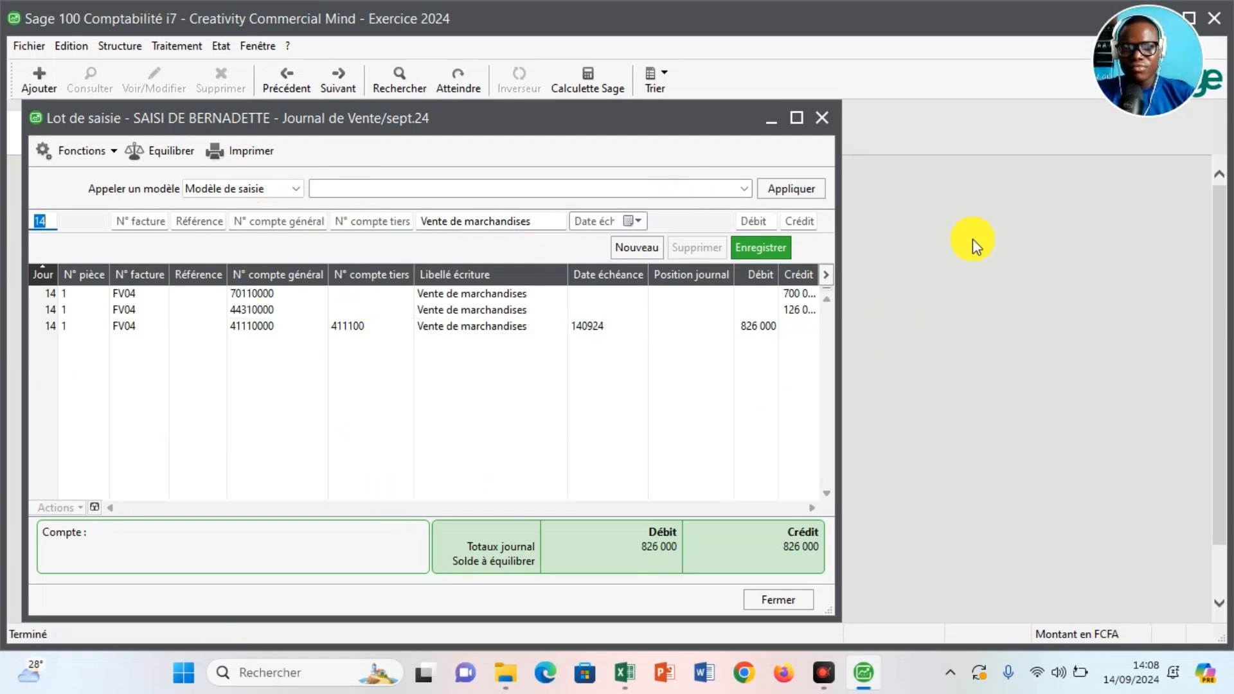
Close the sales journal, open the September 2024 purchase journal, JACHA, in the entry batch, and date its first line day 14
{"action": "left_click", "coordinate": [822, 118]}
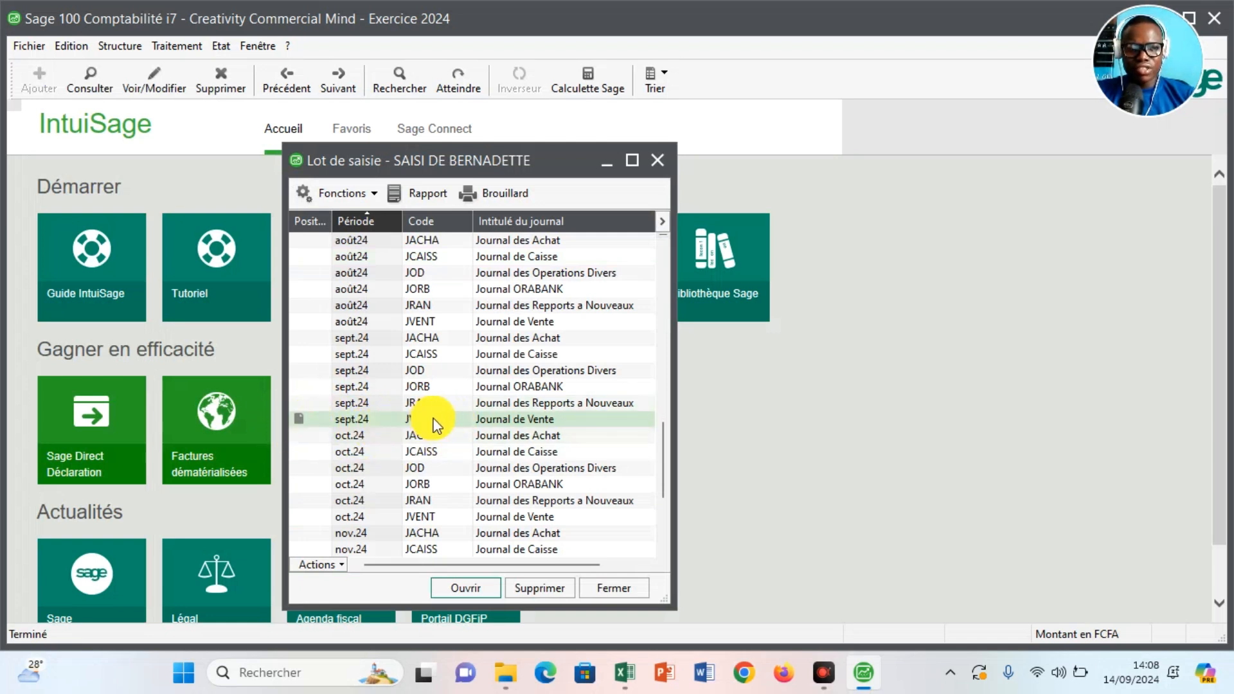
{"action": "left_click", "coordinate": [421, 338]}
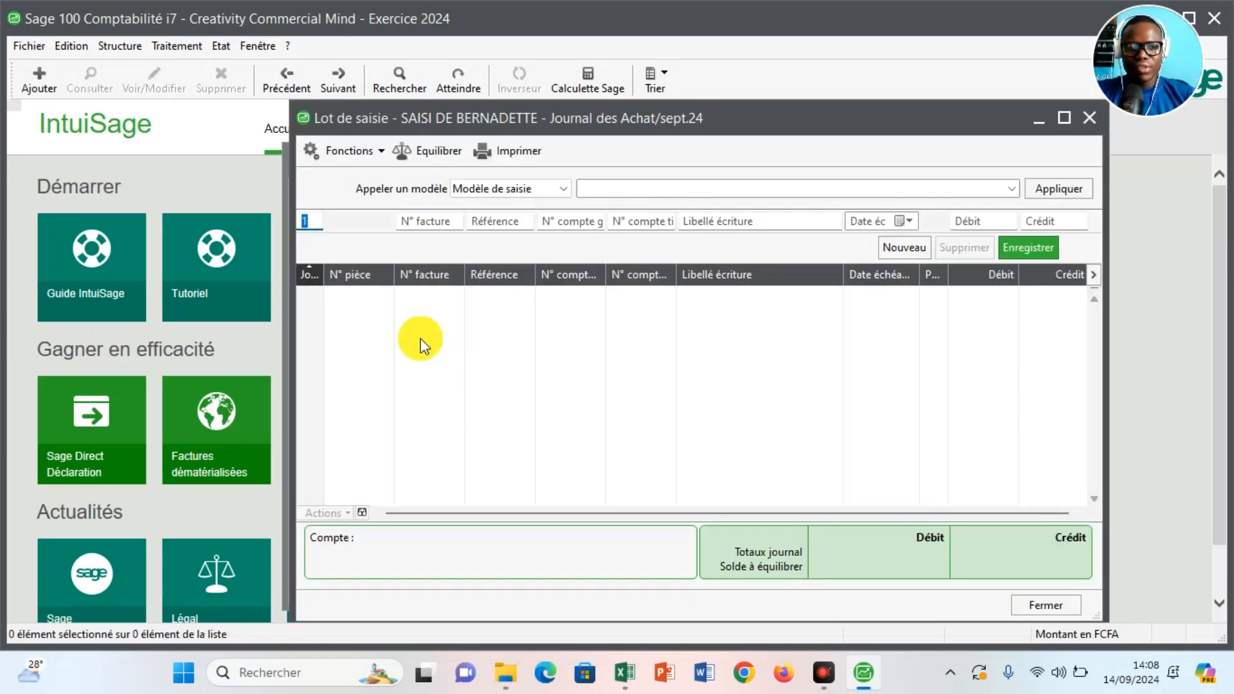
{"action": "left_click", "coordinate": [323, 226]}
{"action": "type", "text": "14"}
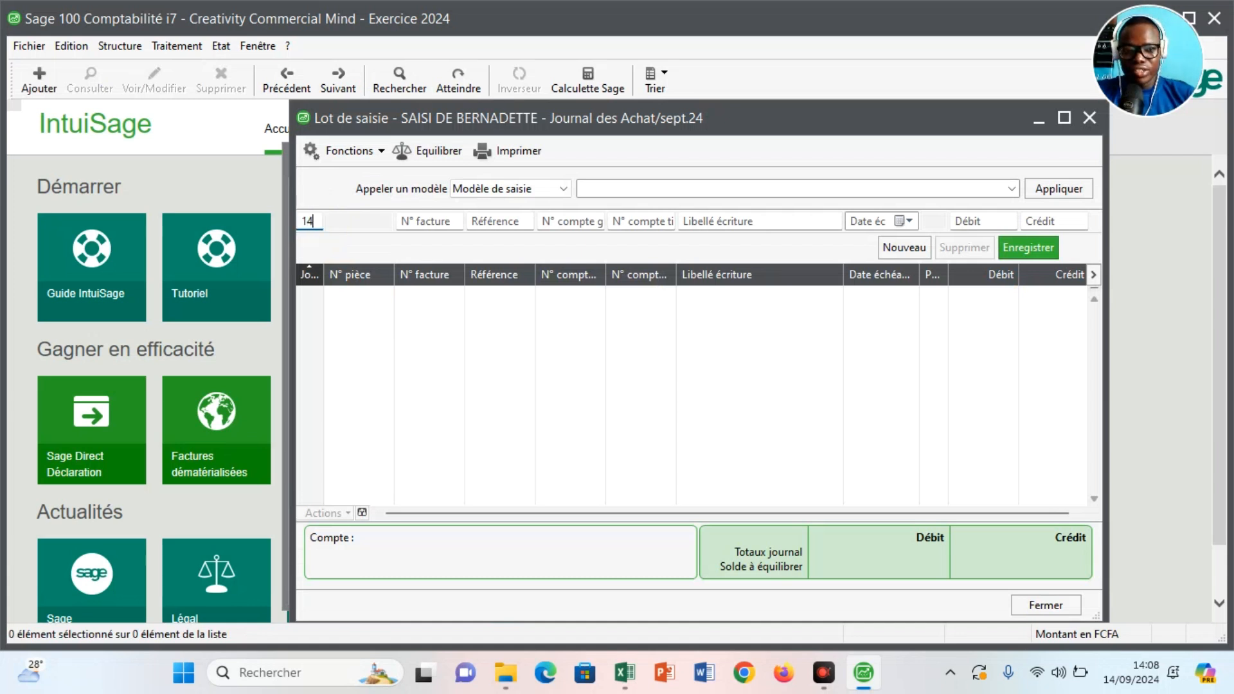
{"action": "key", "text": "Tab"}
Record the purchase line on general account 60110000 with the label "Achat des marchandises" and a debit of 400 000
{"action": "left_click", "coordinate": [556, 225]}
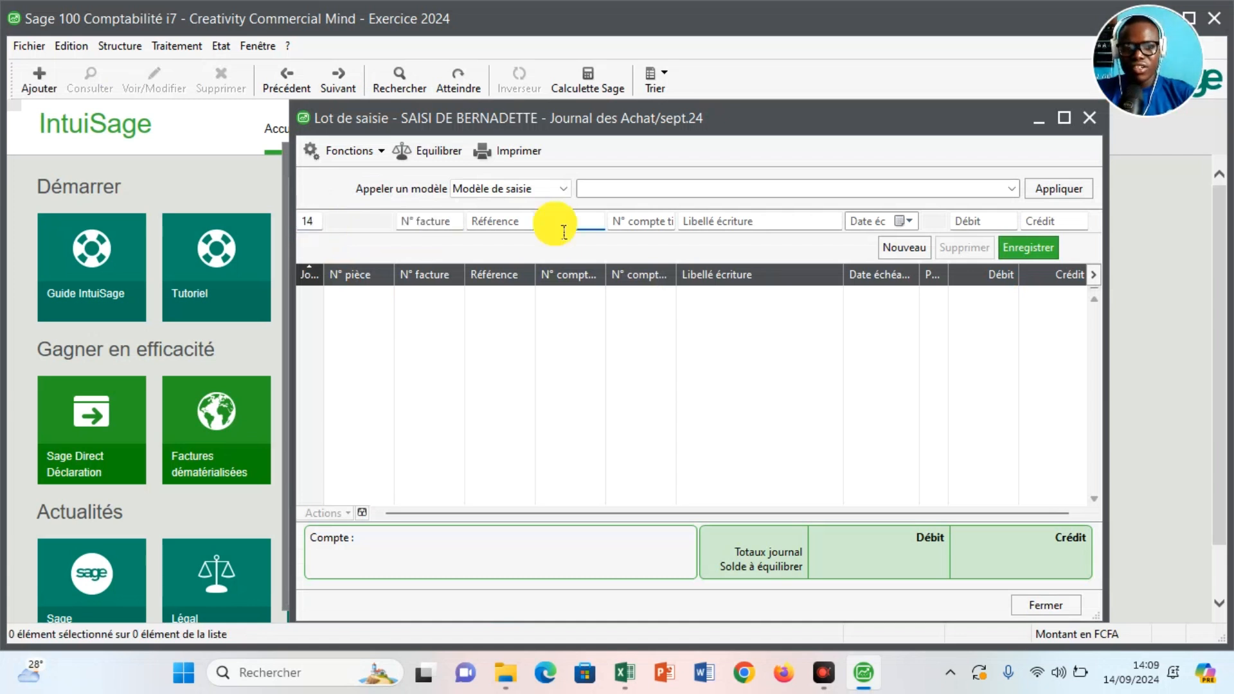
{"action": "type", "text": "6011"}
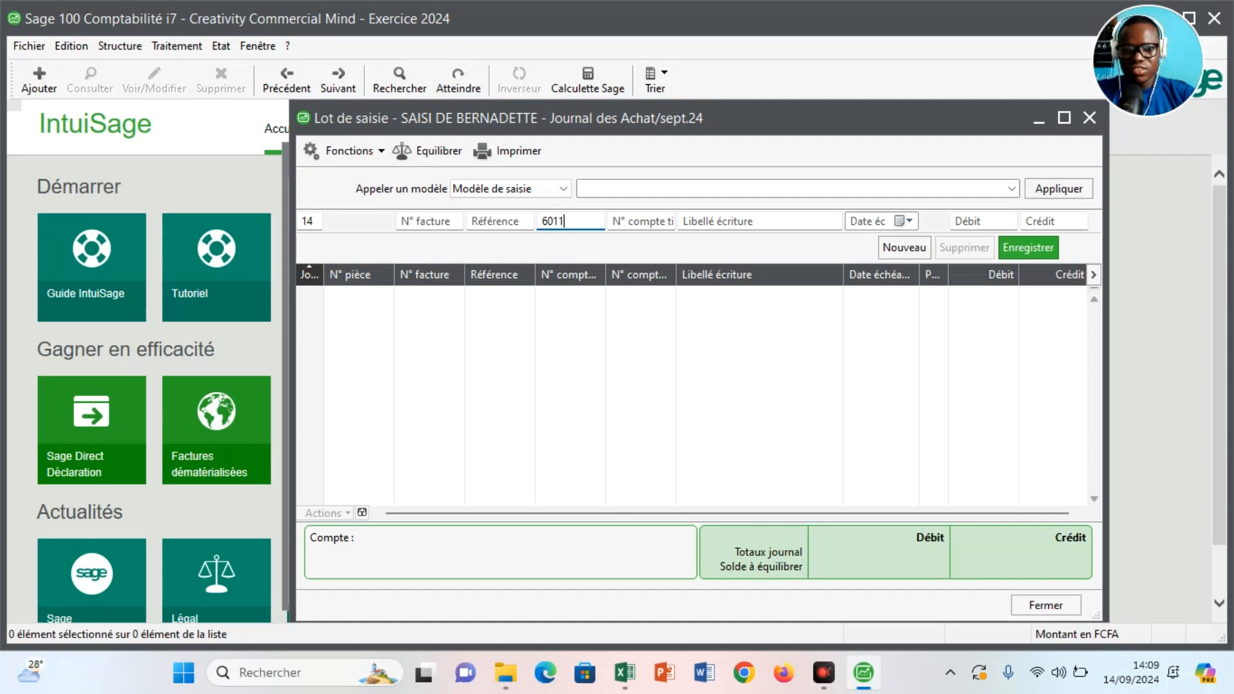
{"action": "key", "text": "Tab"}
{"action": "type", "text": "A"}
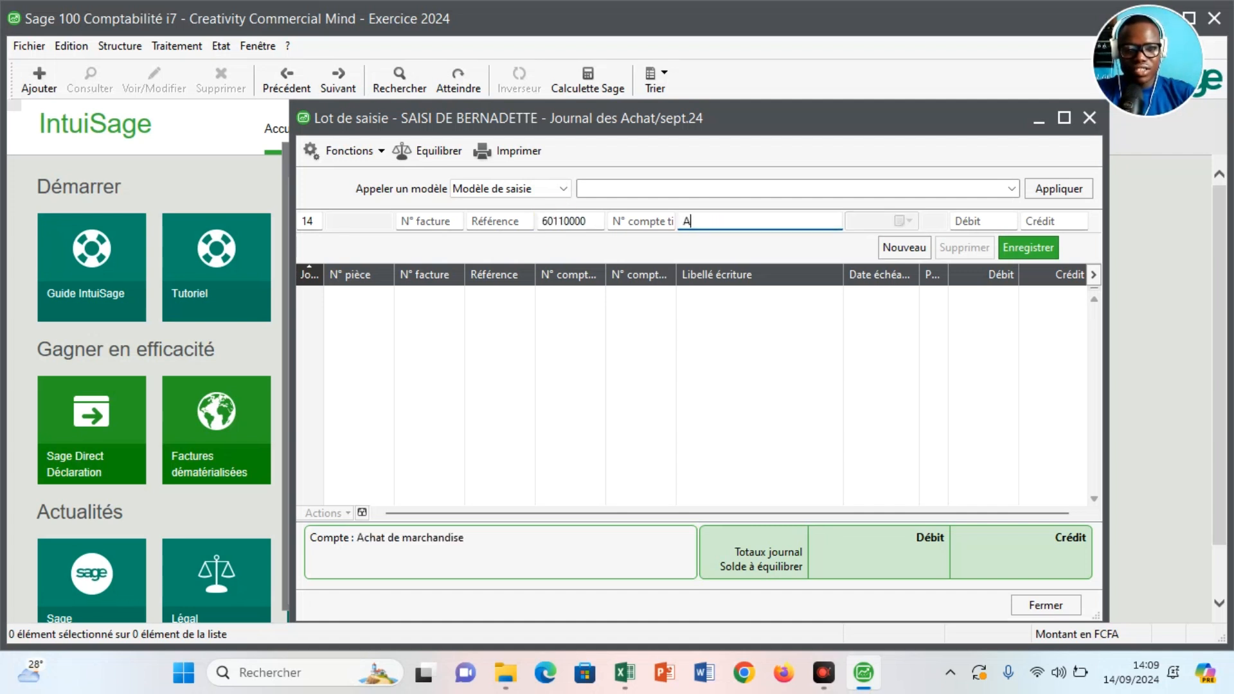
{"action": "type", "text": "chat des ma"}
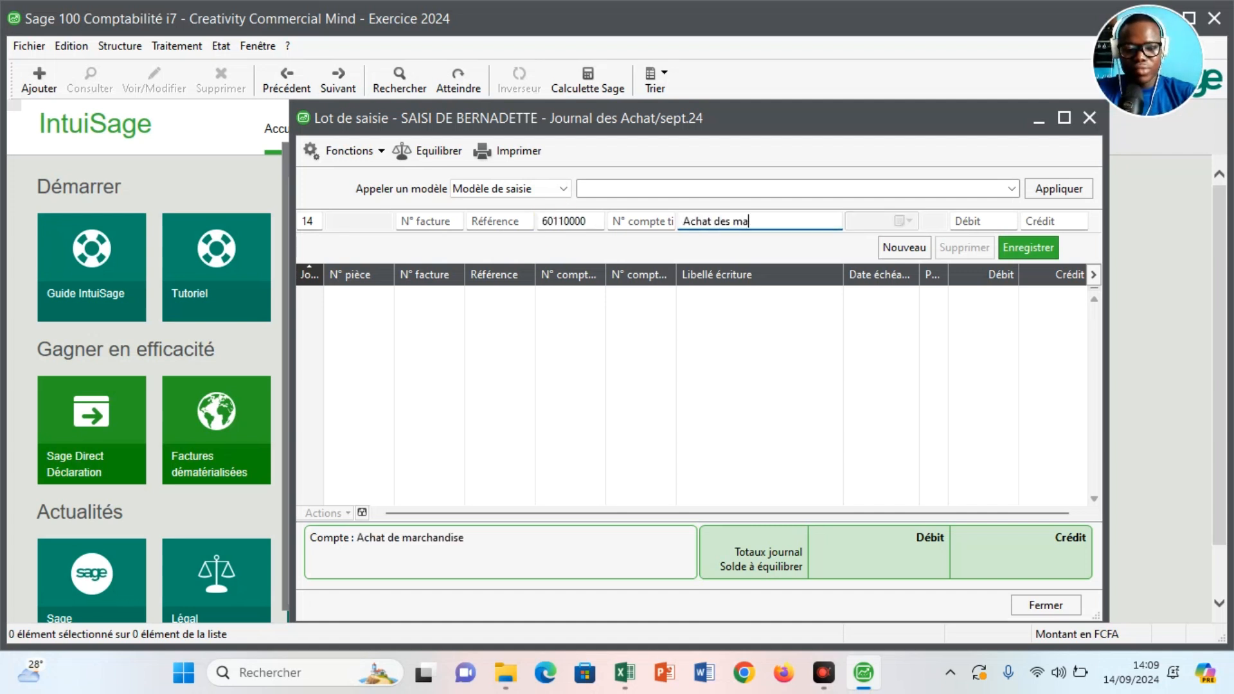
{"action": "type", "text": "rchandises"}
{"action": "key", "text": "Tab"}
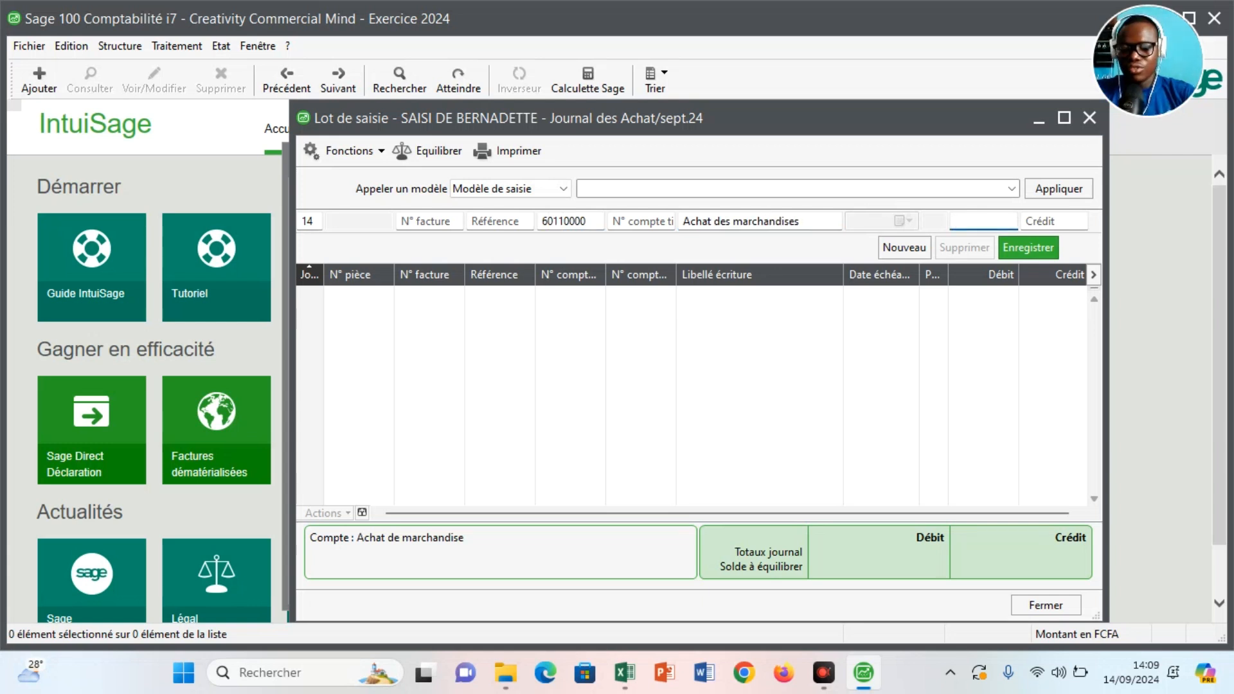
{"action": "type", "text": "400000"}
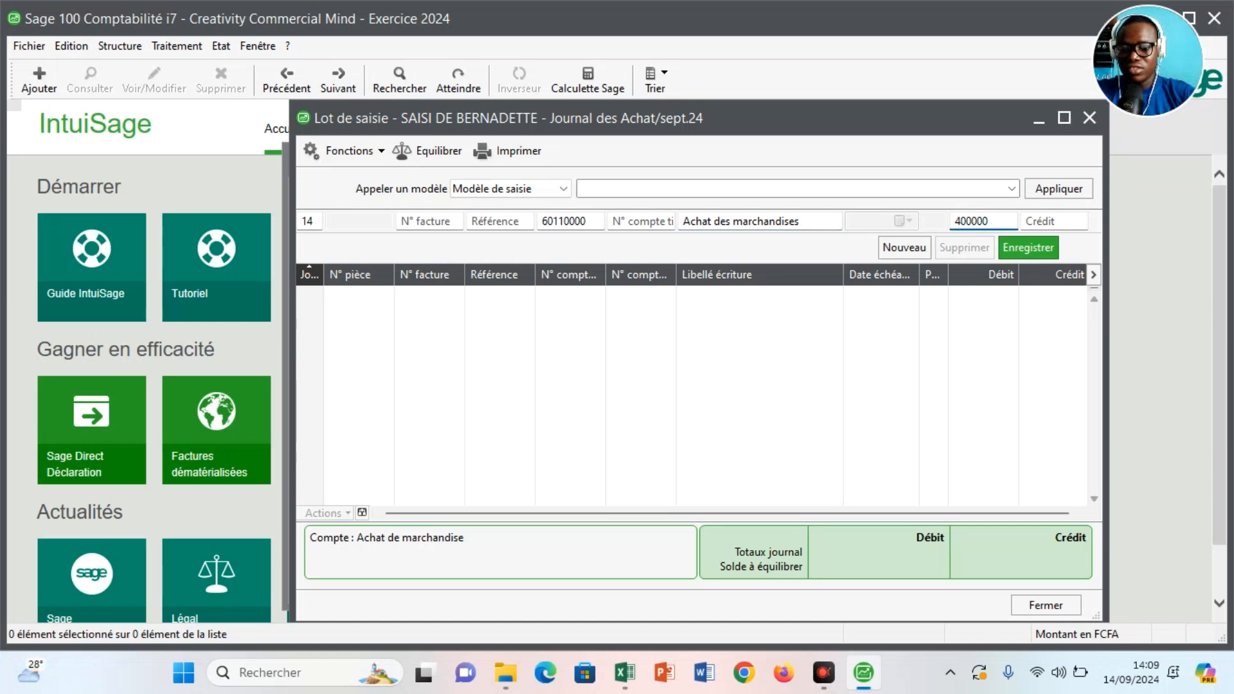
{"action": "key", "text": "Return"}
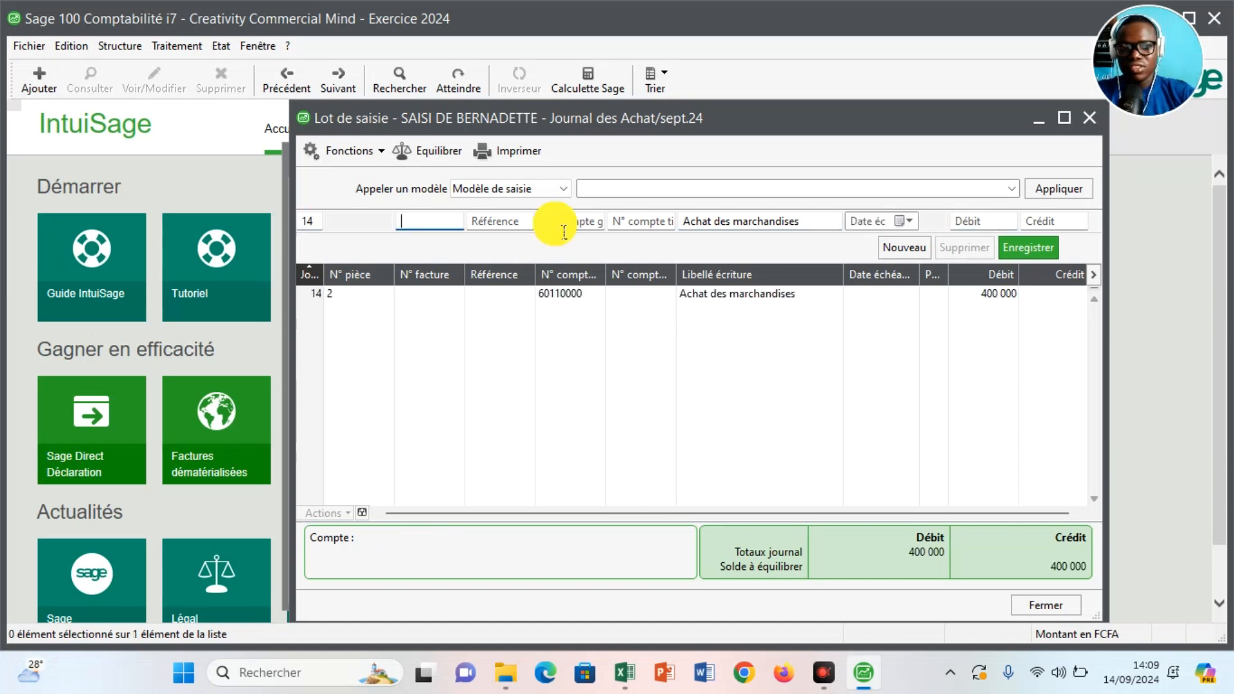
Record the VAT line on general account 44510000, keeping the same label, with a debit of 123 000 instead of the proposed credit
{"action": "key", "text": "Tab"}
{"action": "key", "text": "Tab"}
{"action": "type", "text": "4"}
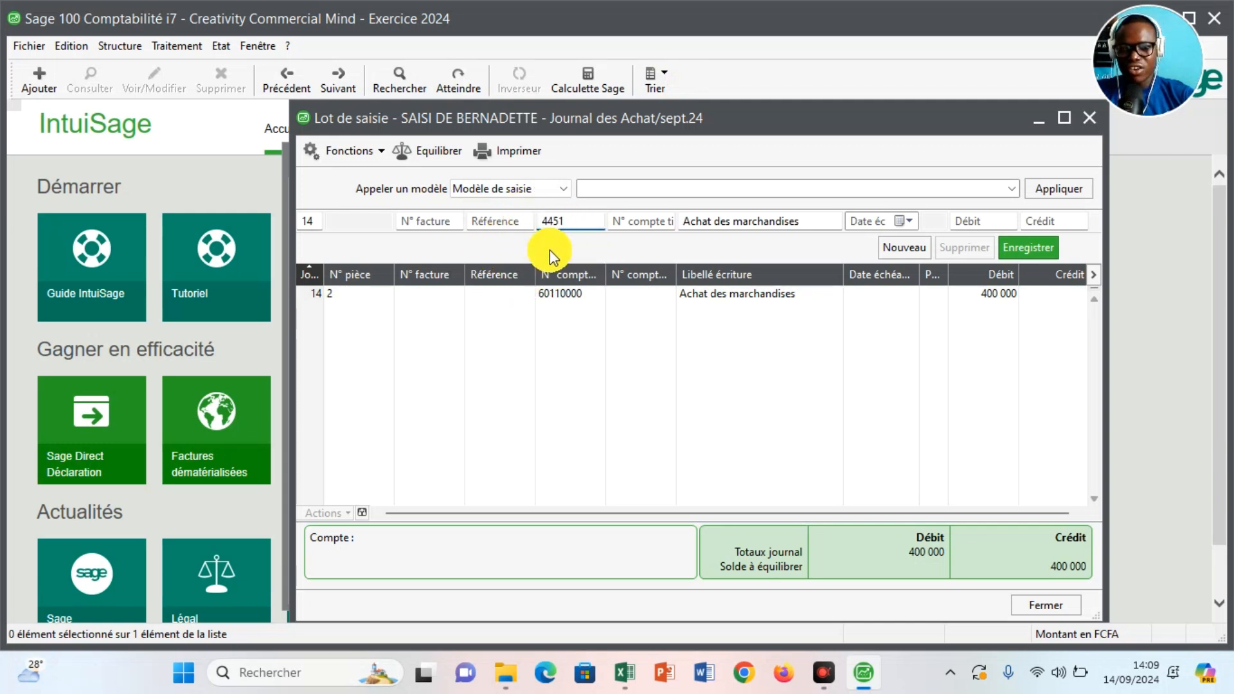
{"action": "key", "text": "Tab"}
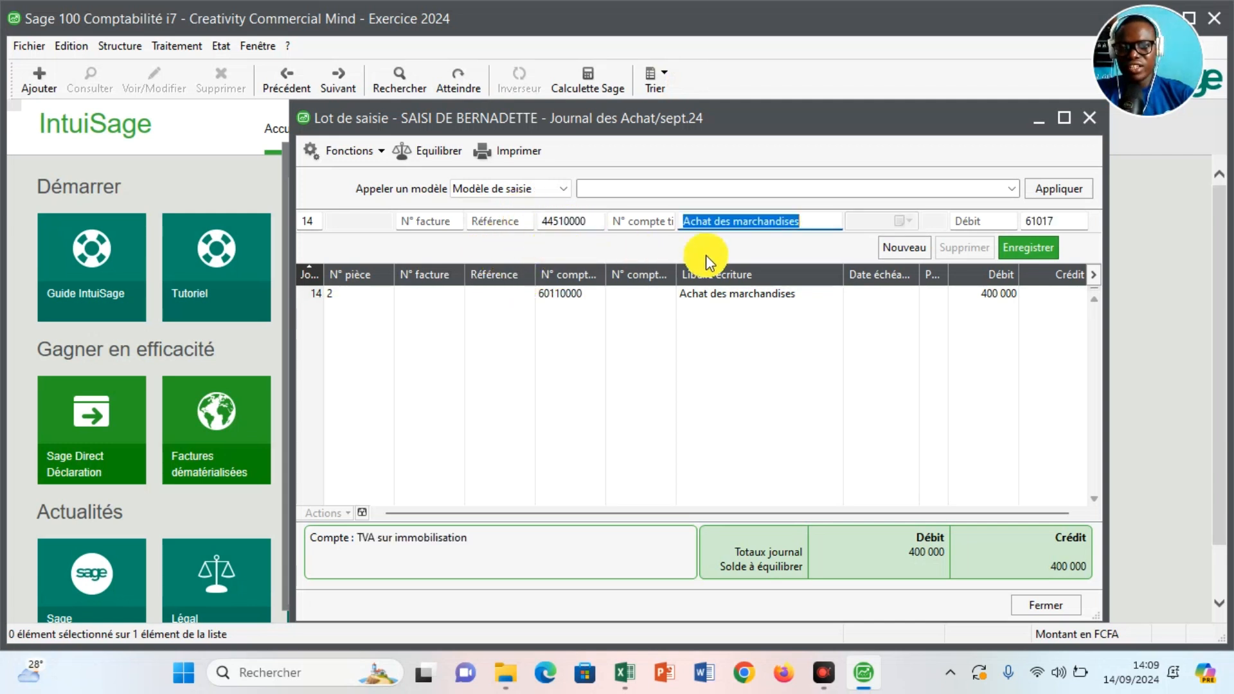
{"action": "left_click", "coordinate": [991, 222]}
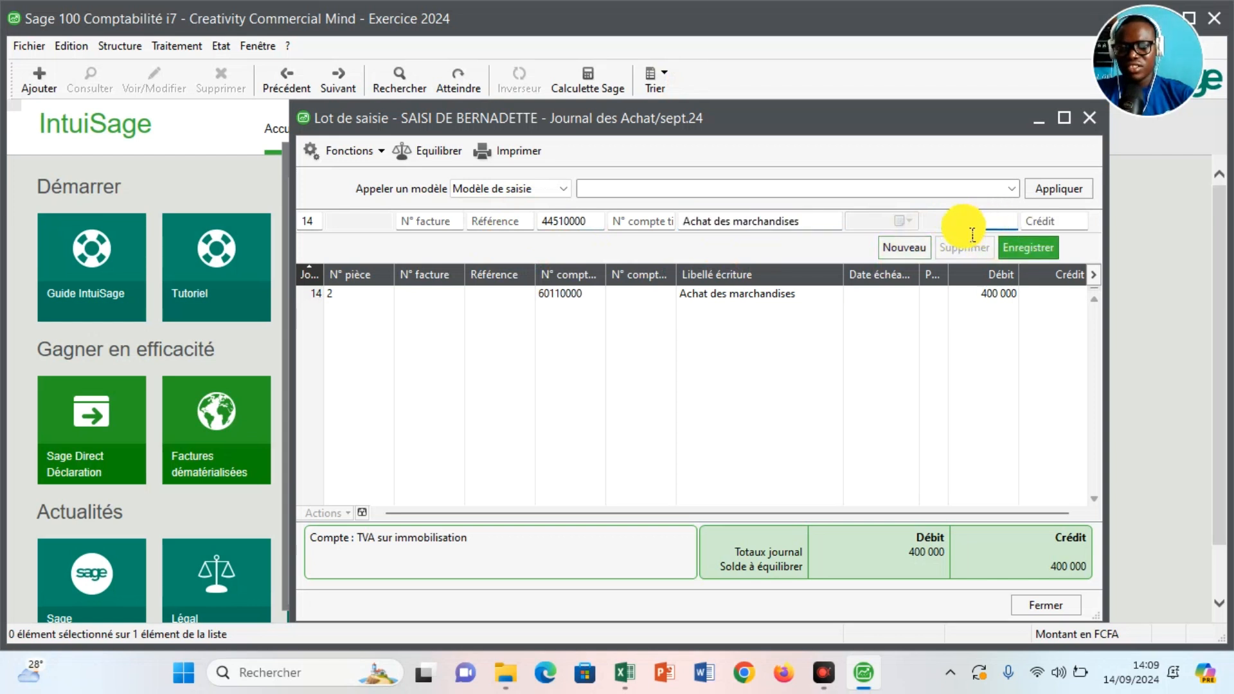
{"action": "left_click", "coordinate": [969, 232]}
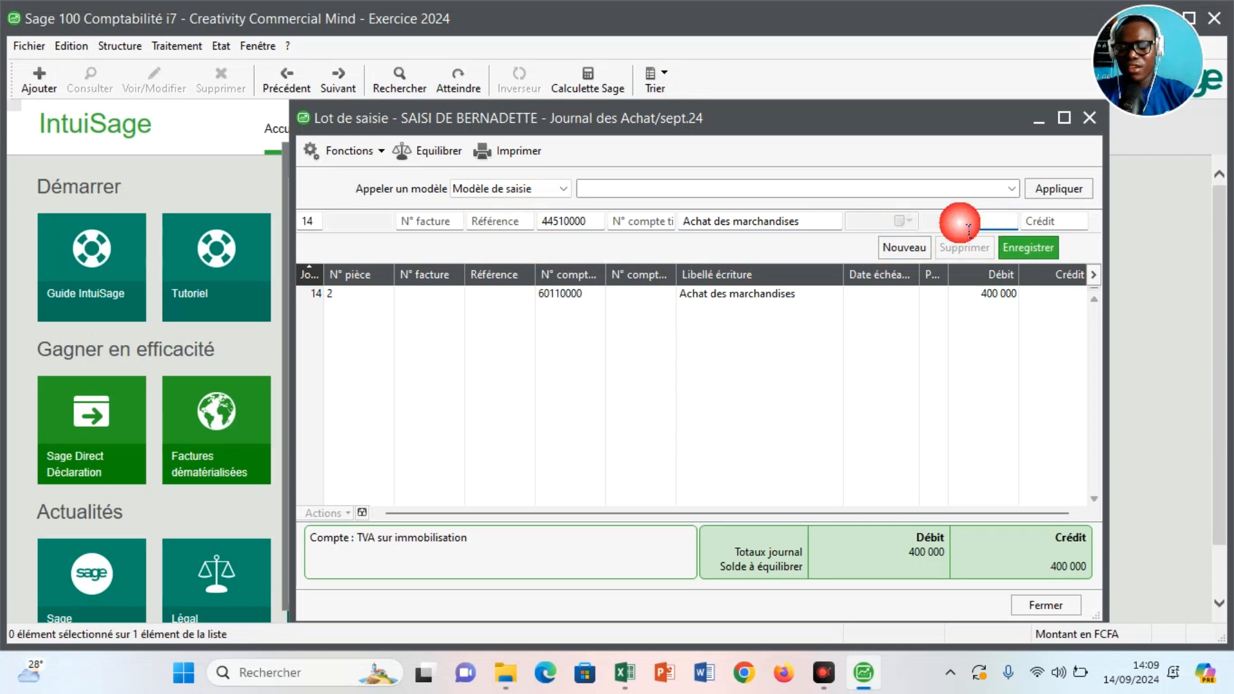
{"action": "type", "text": "1"}
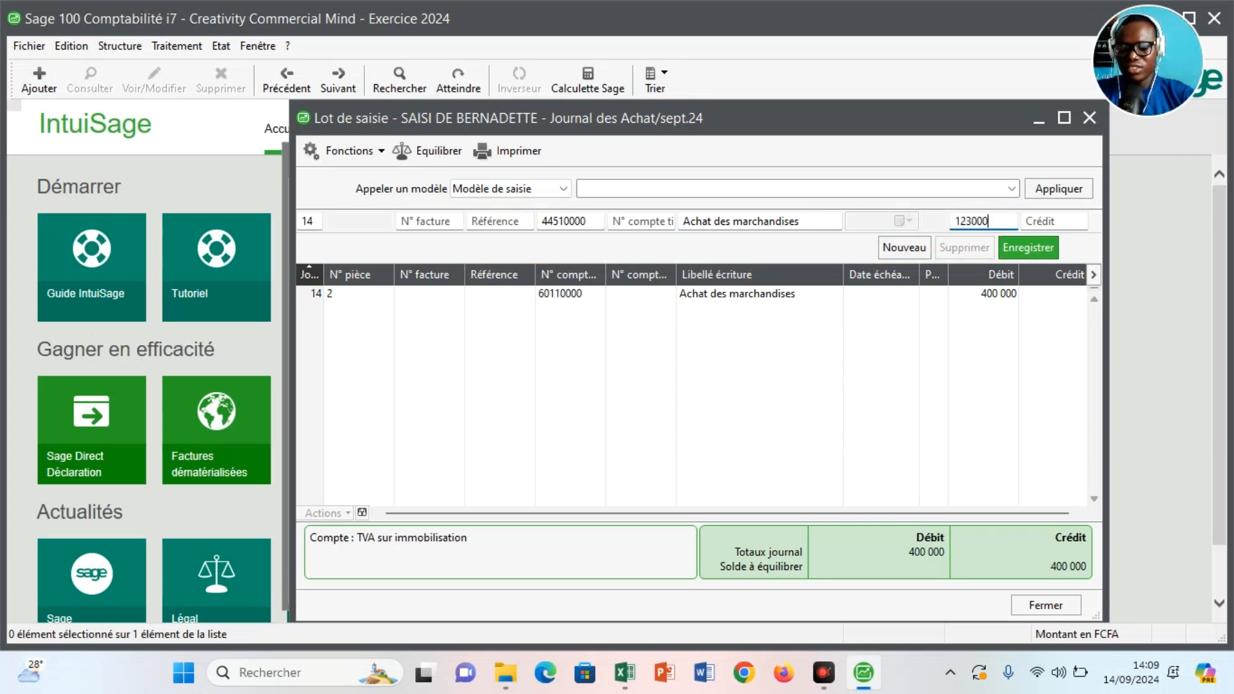
{"action": "type", "text": "23 000"}
{"action": "key", "text": "Return"}
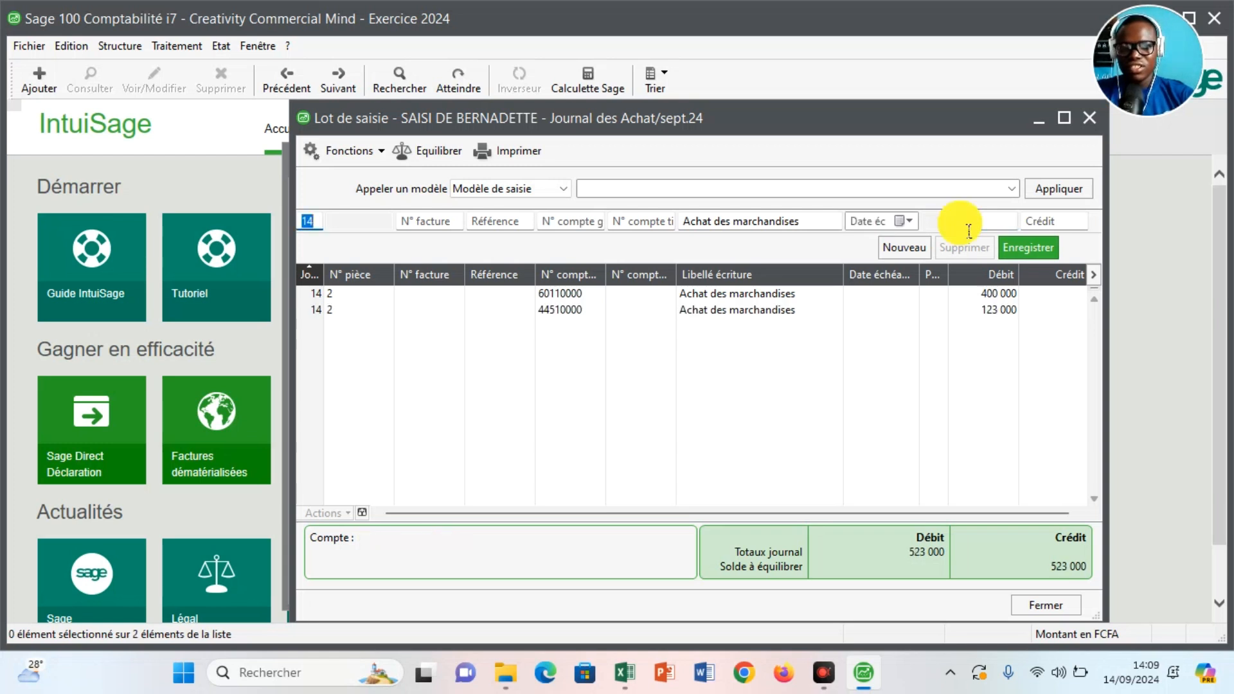
Record the supplier line on general account 40110000 with the proposed third-party account and credit of 523 000, and close the purchase journal
{"action": "key", "text": "Tab"}
{"action": "key", "text": "Tab"}
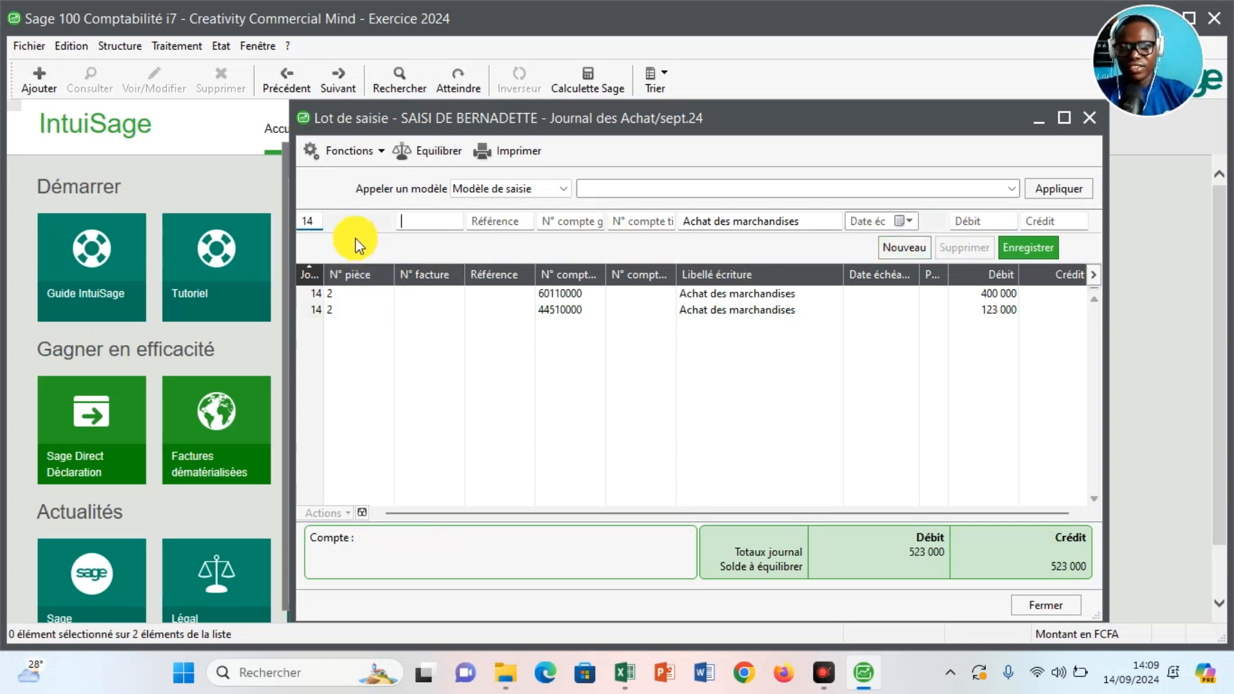
{"action": "key", "text": "Tab"}
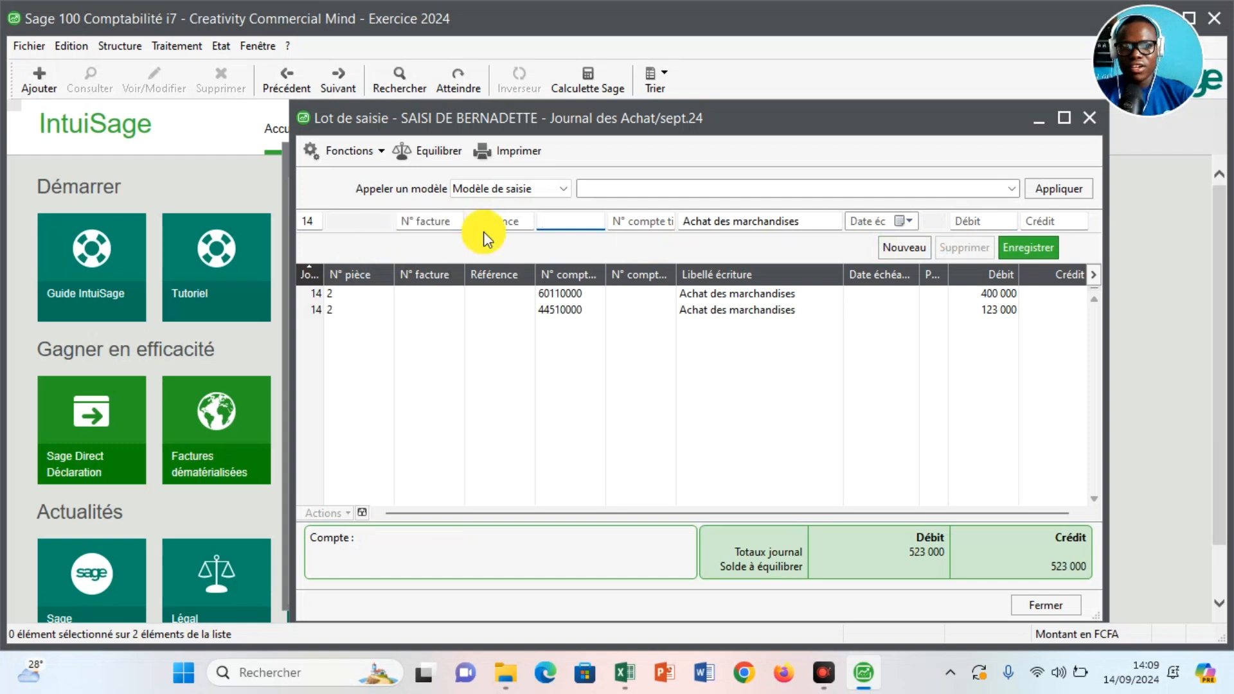
{"action": "type", "text": "4"}
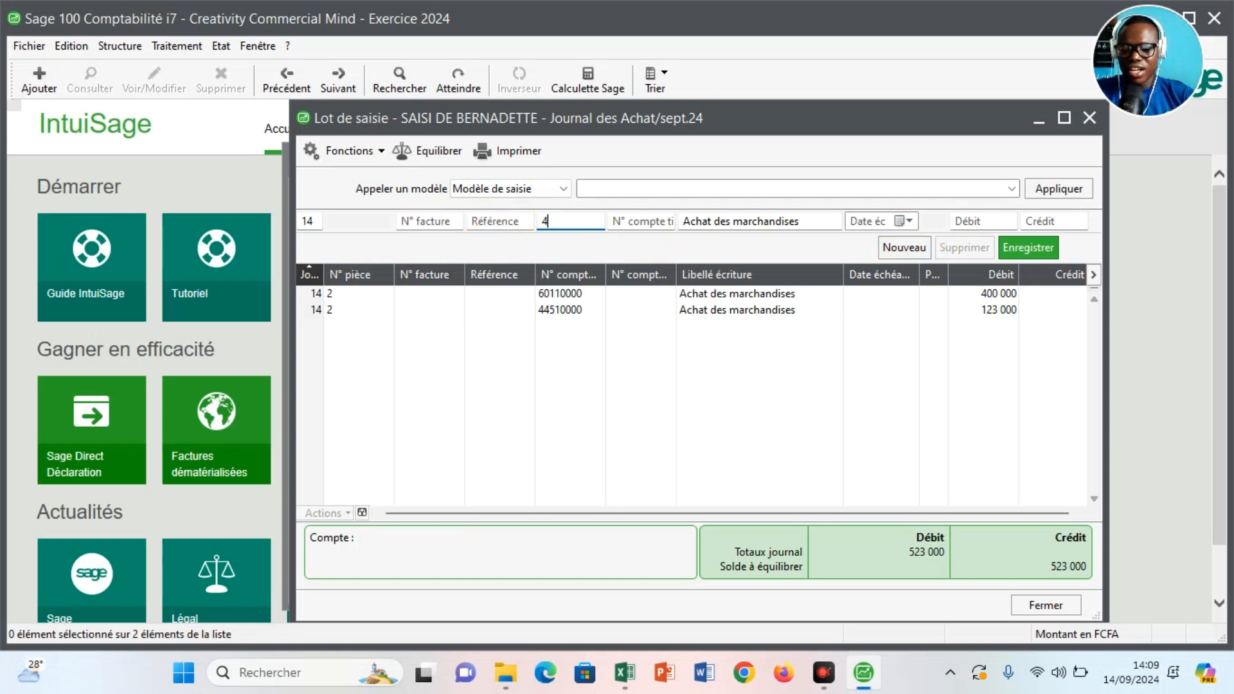
{"action": "type", "text": "0110000"}
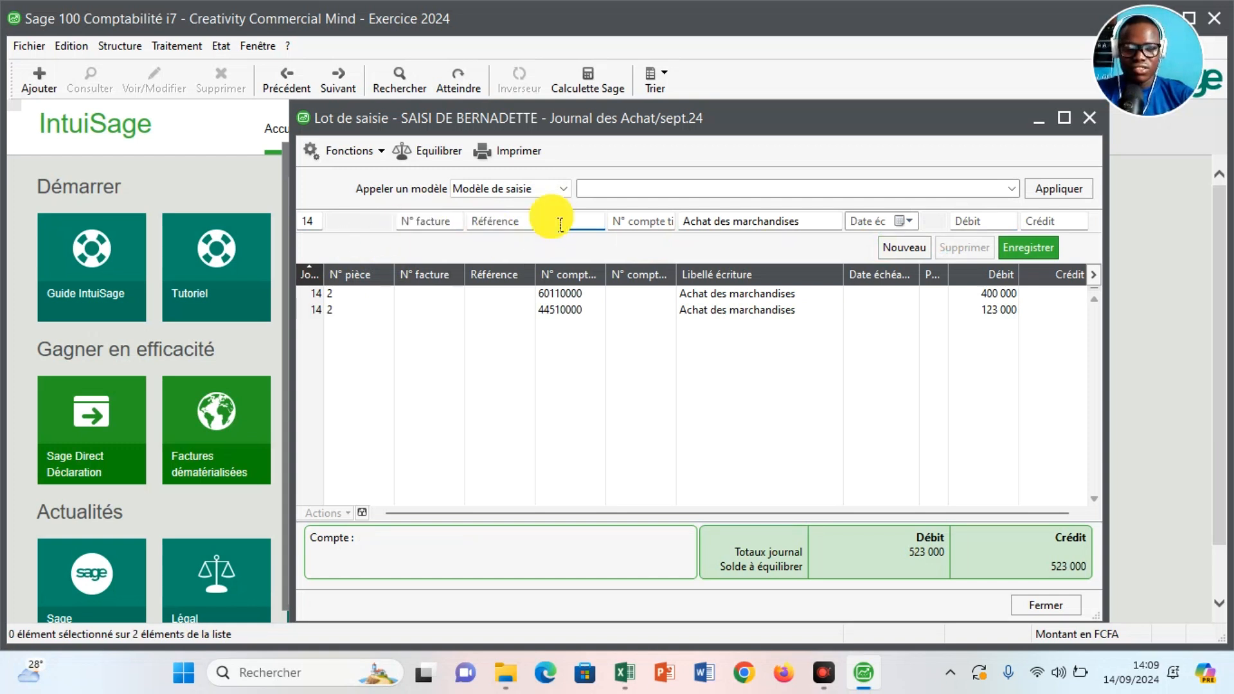
{"action": "key", "text": "Tab"}
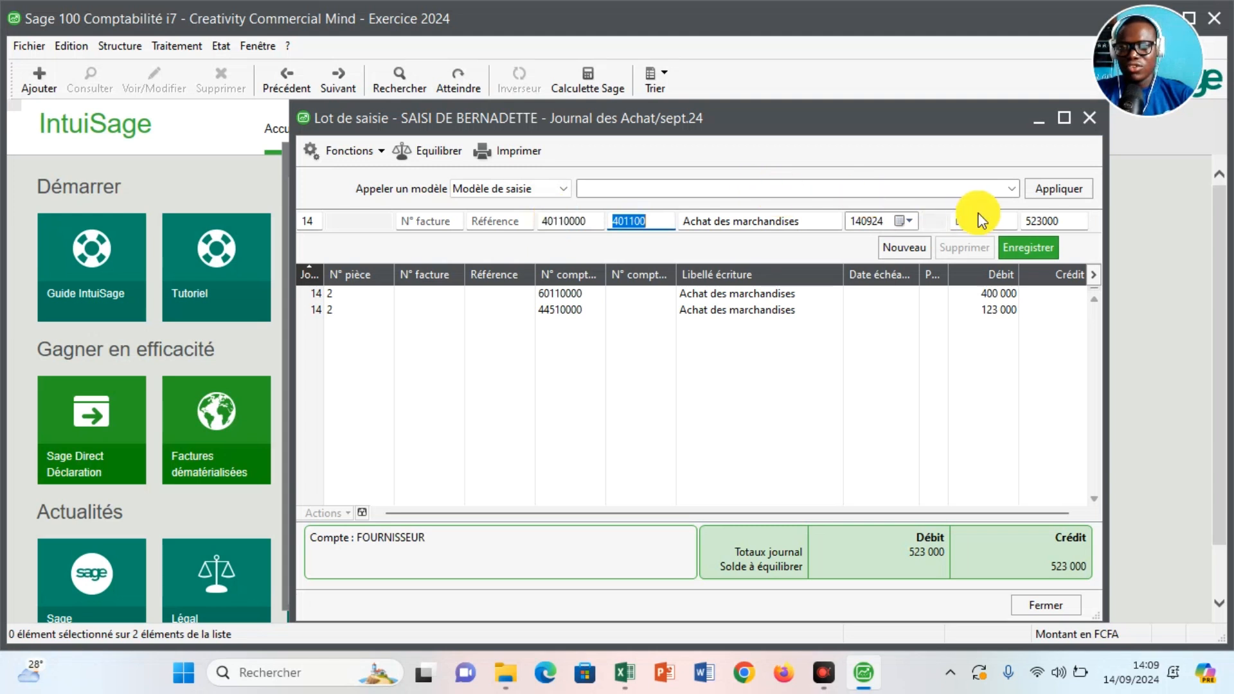
{"action": "key", "text": "Return"}
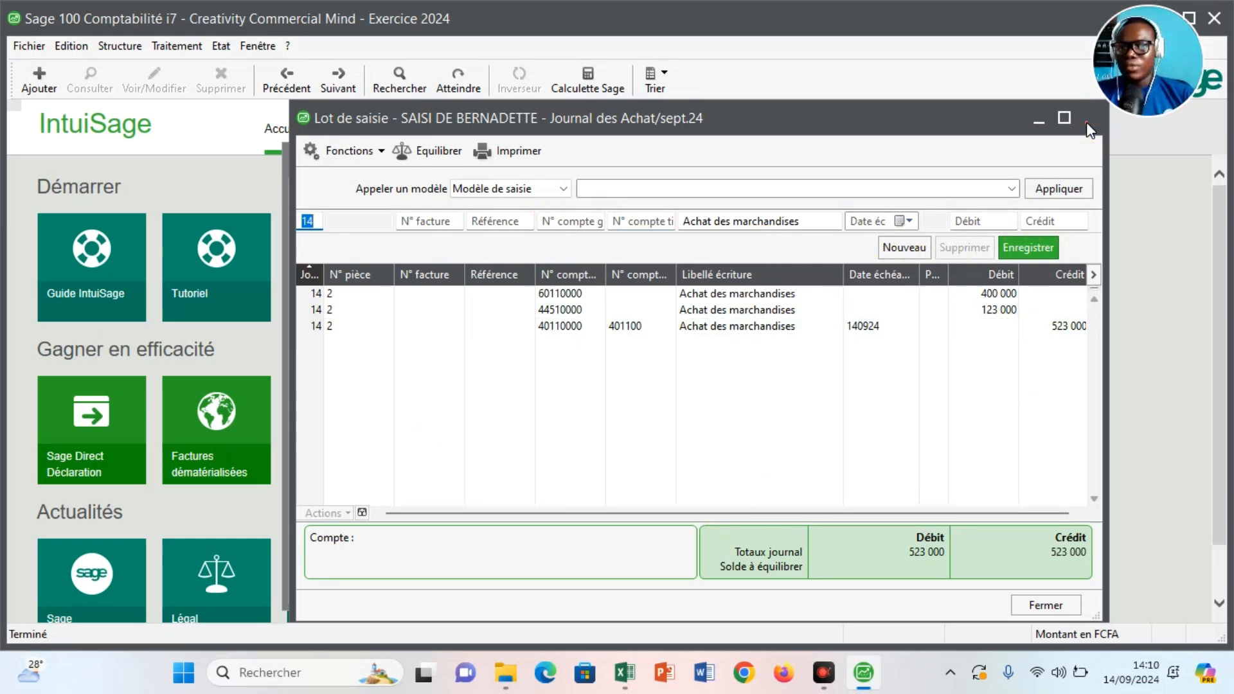
{"action": "left_click", "coordinate": [1064, 118]}
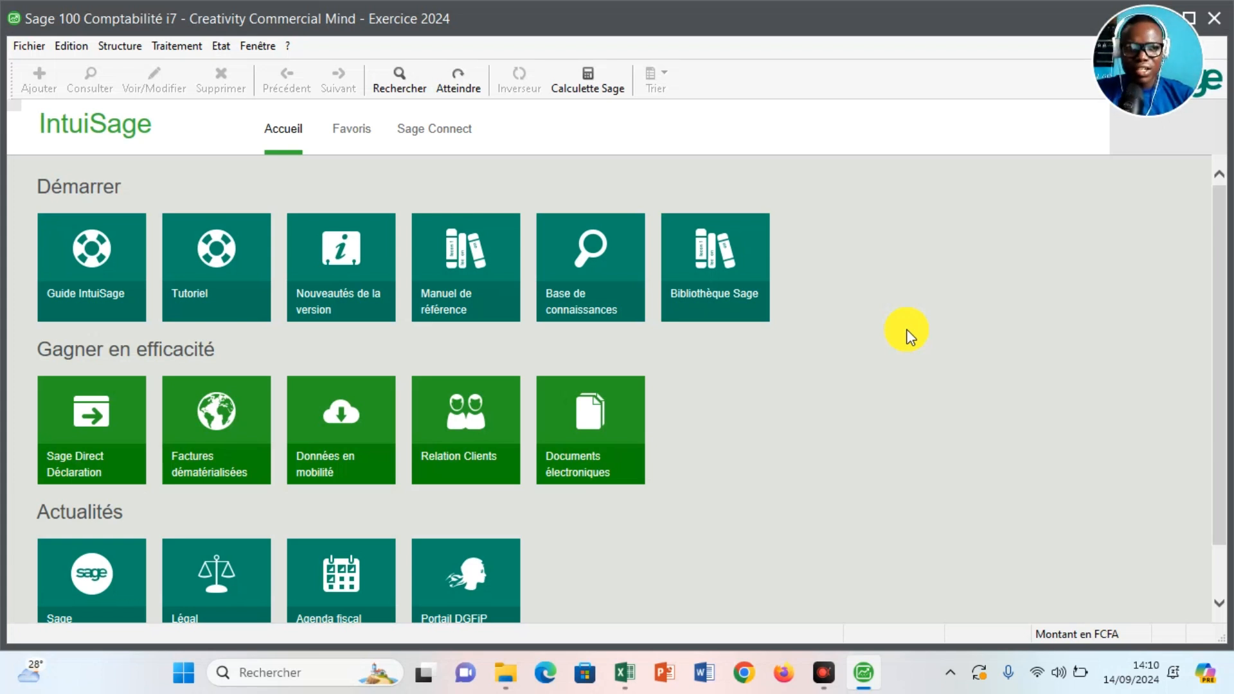
Check the September 2024 purchase and sales journals in the regular journal entry list for the lines entered in the batch
{"action": "left_click", "coordinate": [177, 46]}
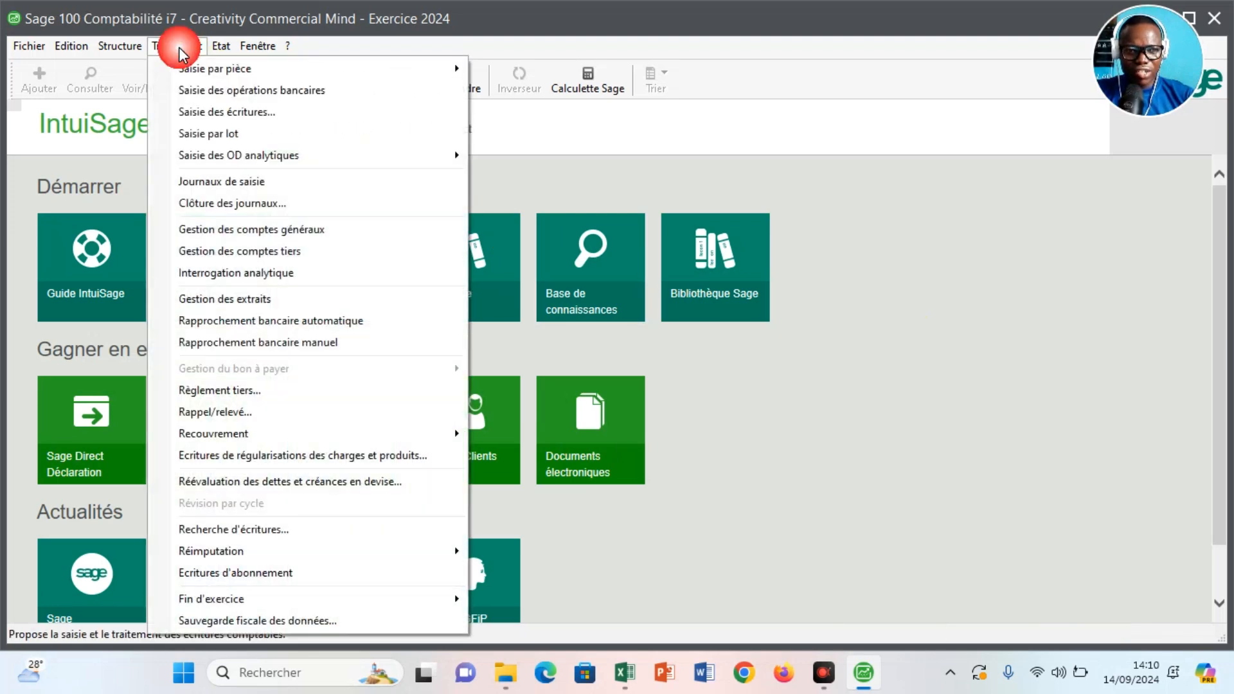
{"action": "left_click", "coordinate": [214, 186]}
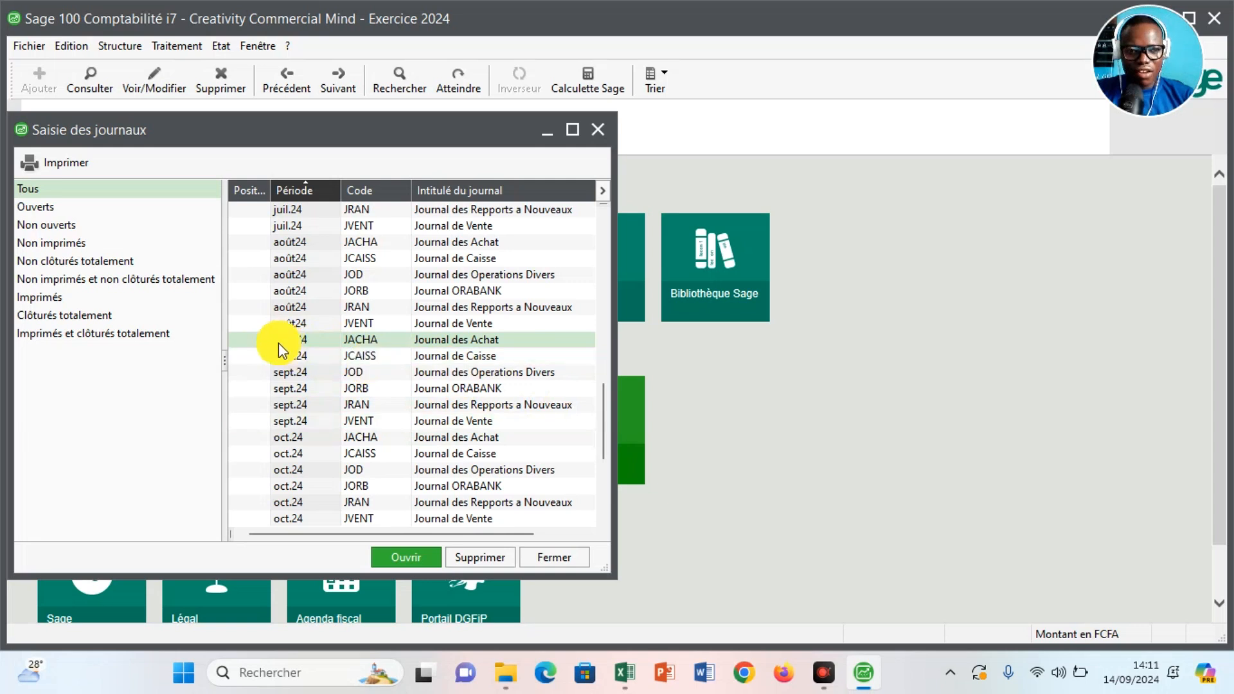
{"action": "double_click", "coordinate": [405, 341]}
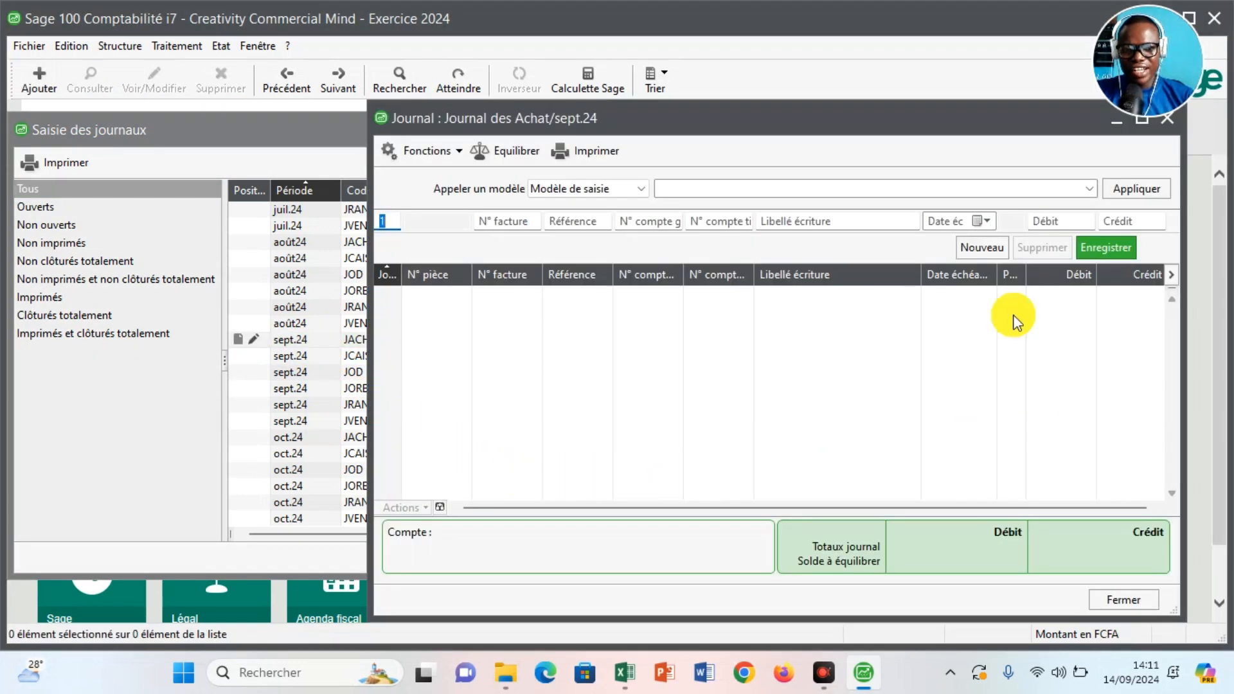
{"action": "left_click_drag", "start_coordinate": [752, 135], "coordinate": [601, 147]}
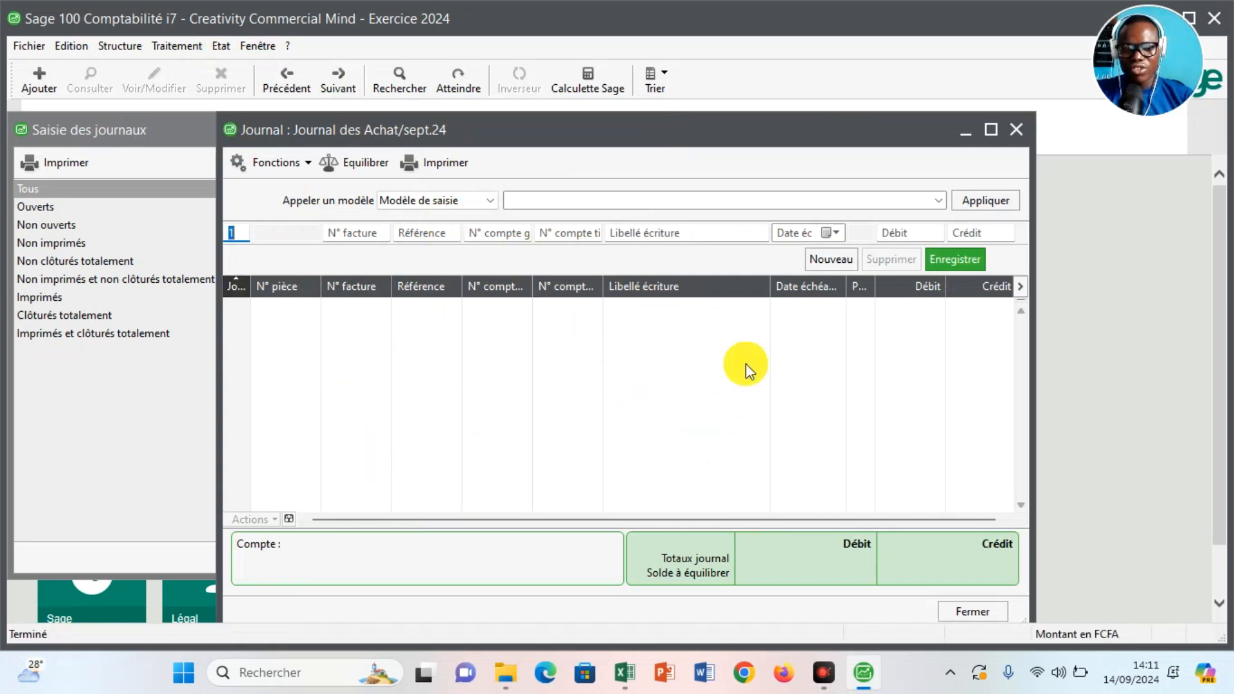
{"action": "left_click", "coordinate": [1017, 129]}
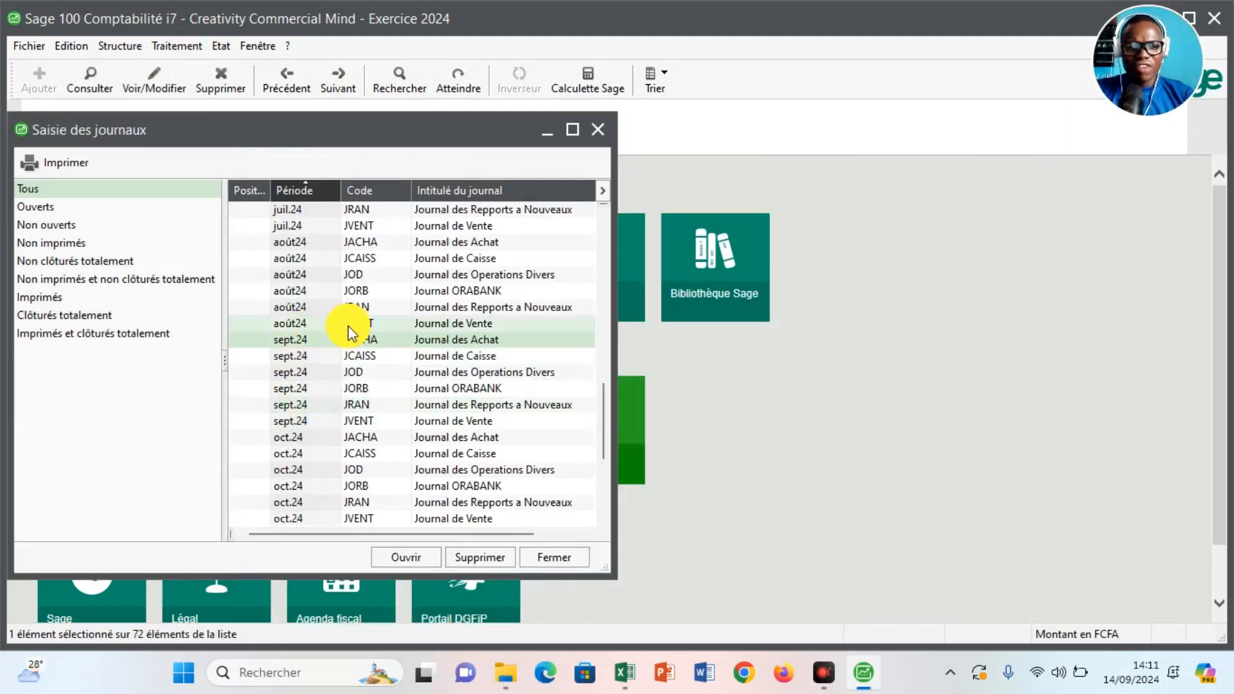
{"action": "double_click", "coordinate": [354, 421]}
{"action": "left_click", "coordinate": [746, 399]}
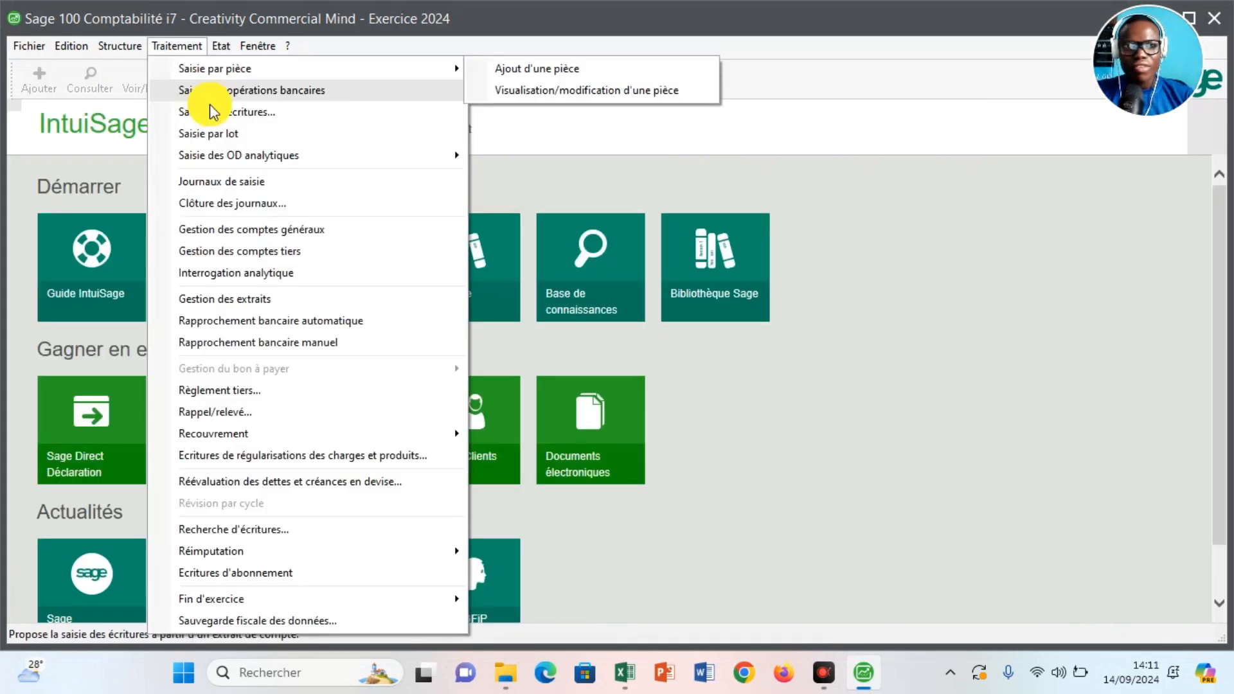
Open the saved batch-entry file from the desktop and review the September 2024 sales journal lines in it
{"action": "left_click", "coordinate": [777, 216]}
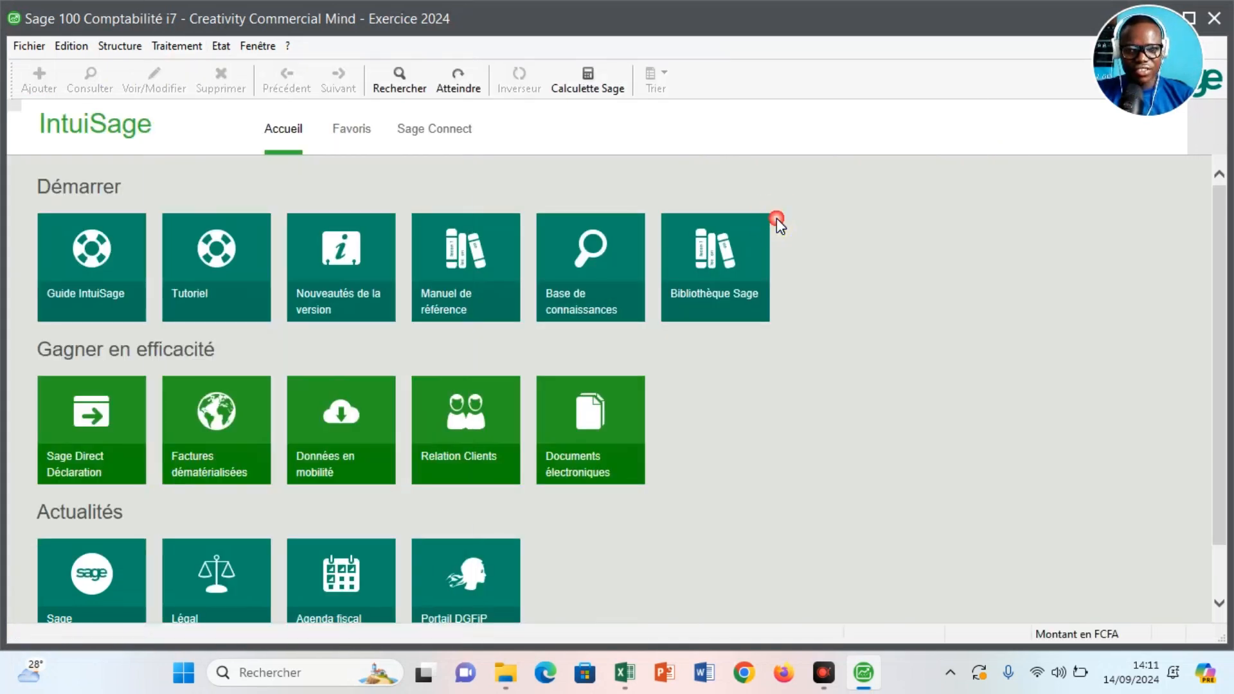
{"action": "left_click", "coordinate": [184, 46]}
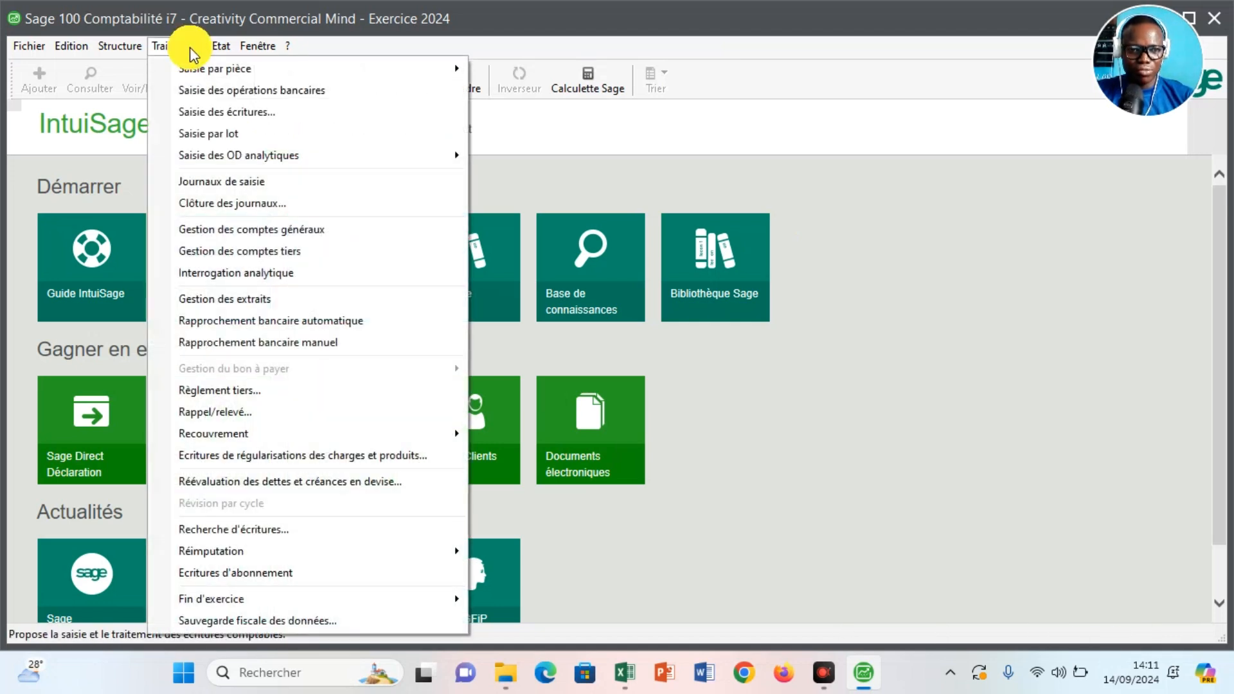
{"action": "left_click", "coordinate": [200, 133]}
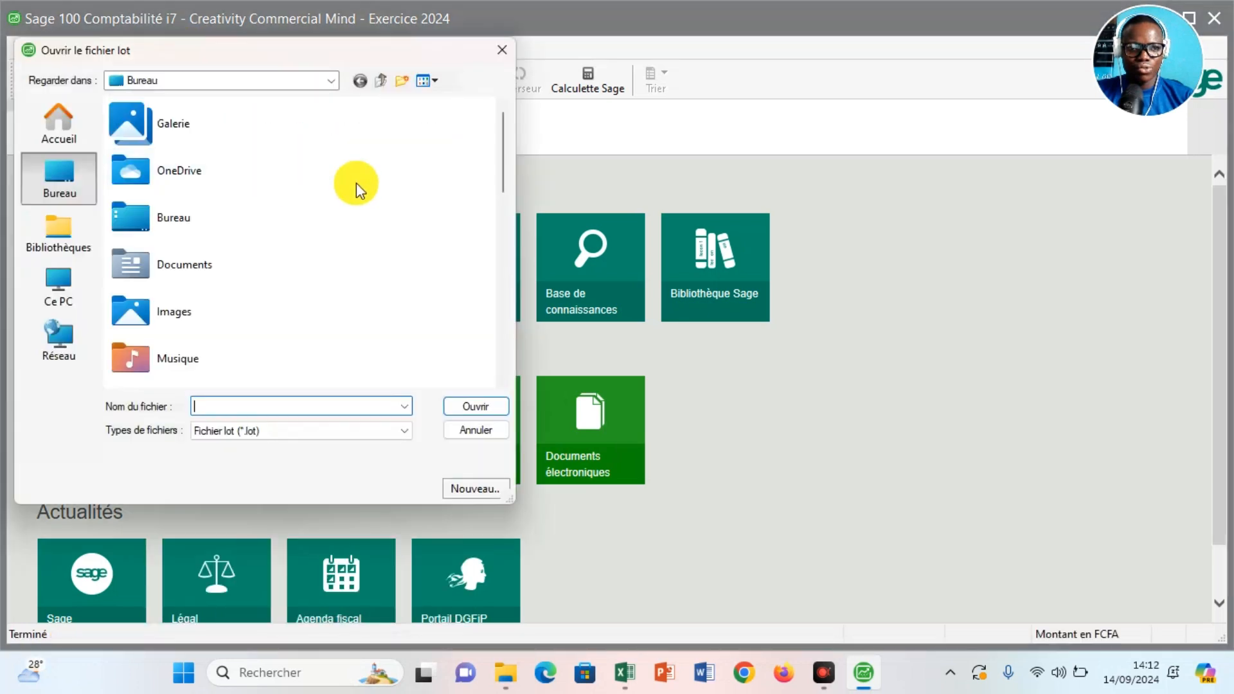
{"action": "left_click_drag", "start_coordinate": [502, 137], "coordinate": [496, 256]}
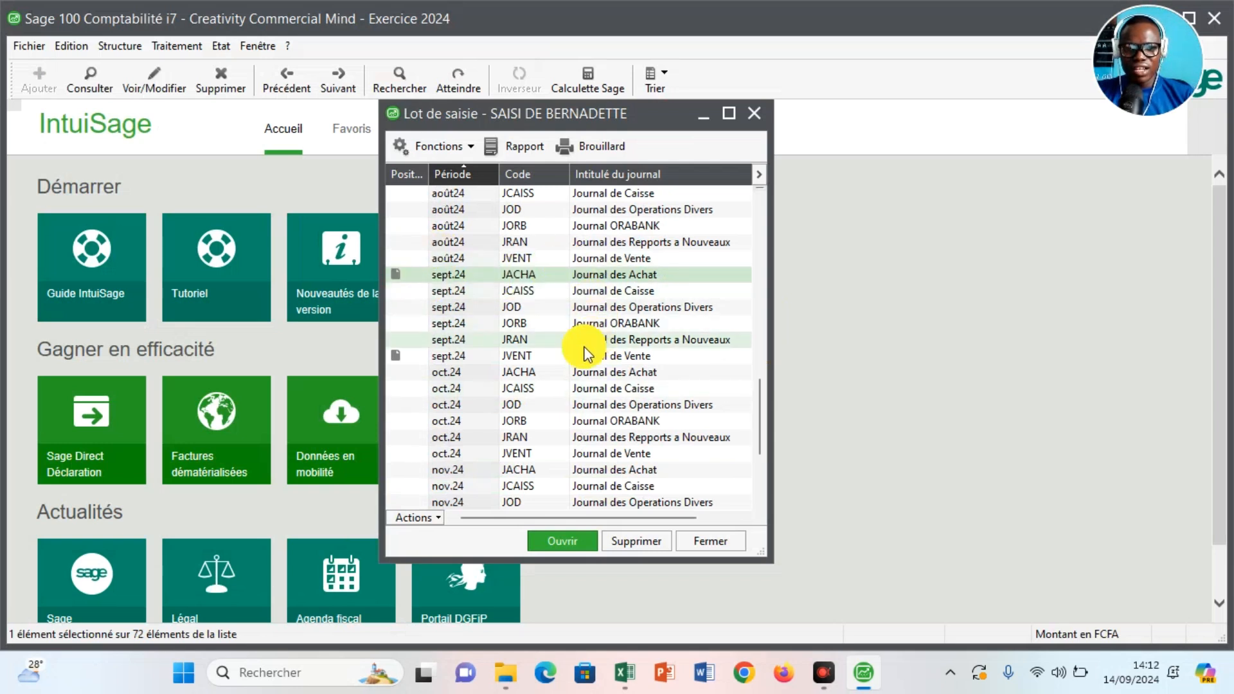
{"action": "double_click", "coordinate": [545, 360]}
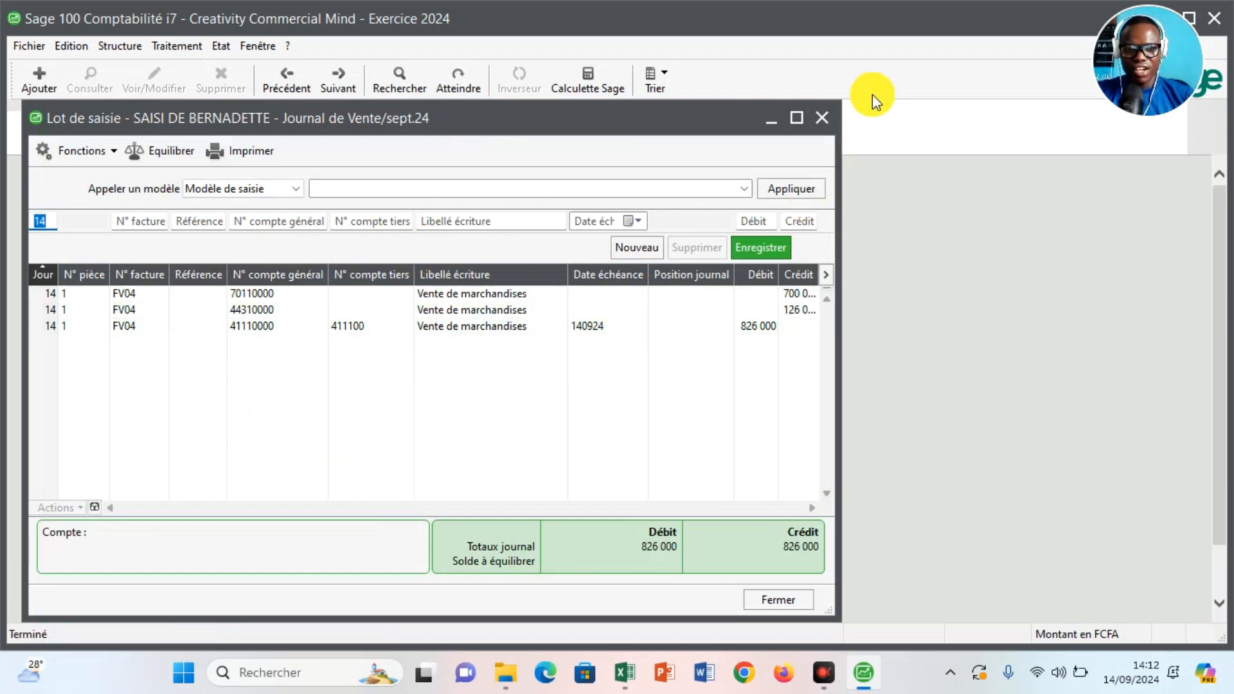
{"action": "left_click", "coordinate": [825, 123]}
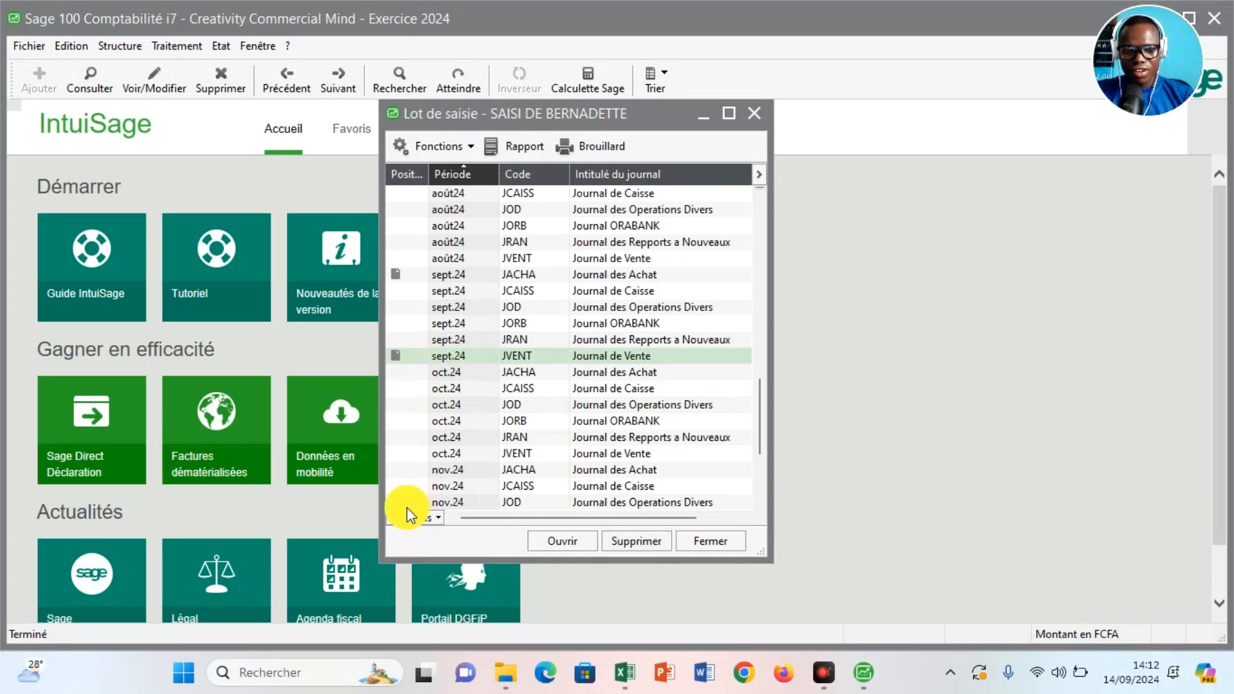
Update the accounts from the batch's September 2024 sales journal, deleting the updated entries and printing the numbering report as a preview
{"action": "mouse_move", "coordinate": [390, 513]}
{"action": "left_mouse_down"}
{"action": "mouse_move", "coordinate": [415, 533]}
{"action": "mouse_move", "coordinate": [448, 534]}
{"action": "left_mouse_up"}
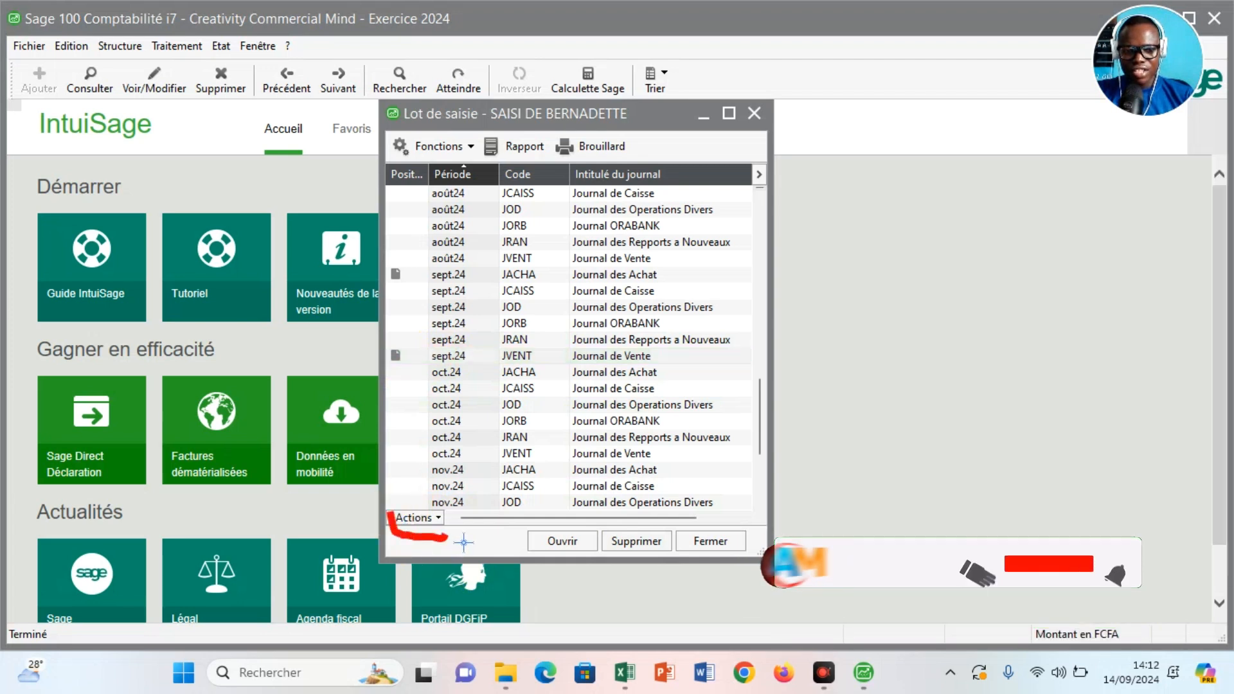
{"action": "key", "text": "Escape"}
{"action": "left_click", "coordinate": [441, 518]}
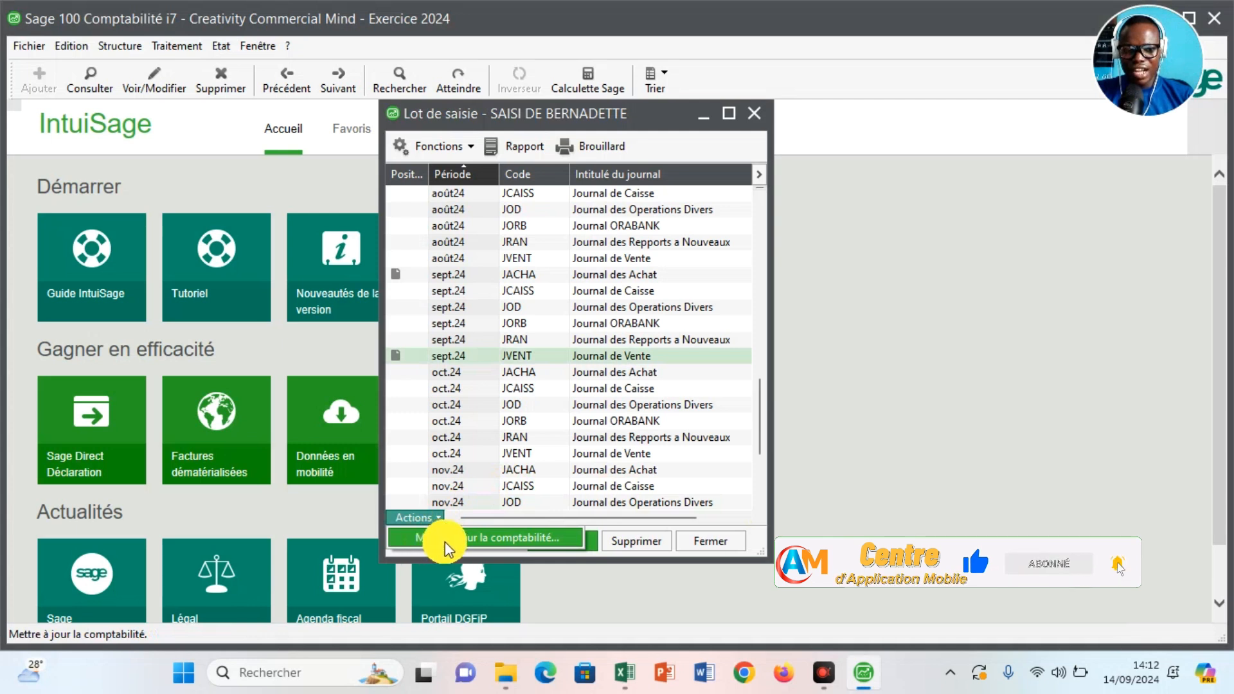
{"action": "left_click", "coordinate": [511, 538]}
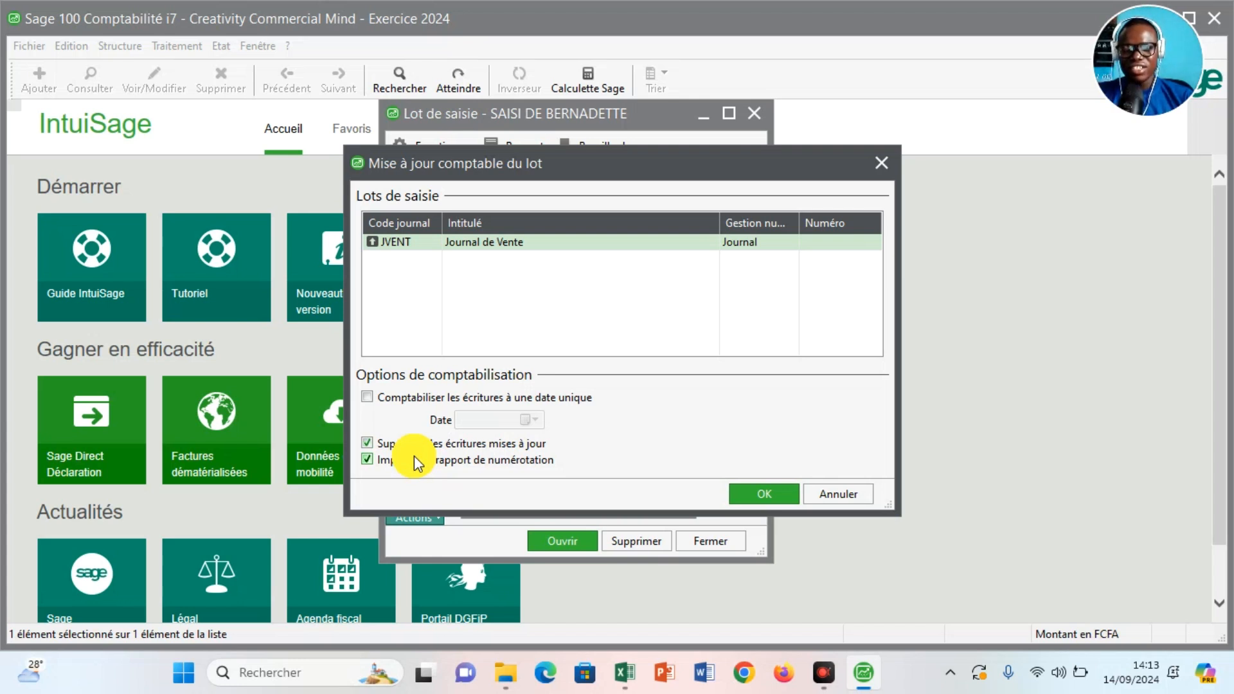
{"action": "left_click", "coordinate": [763, 493]}
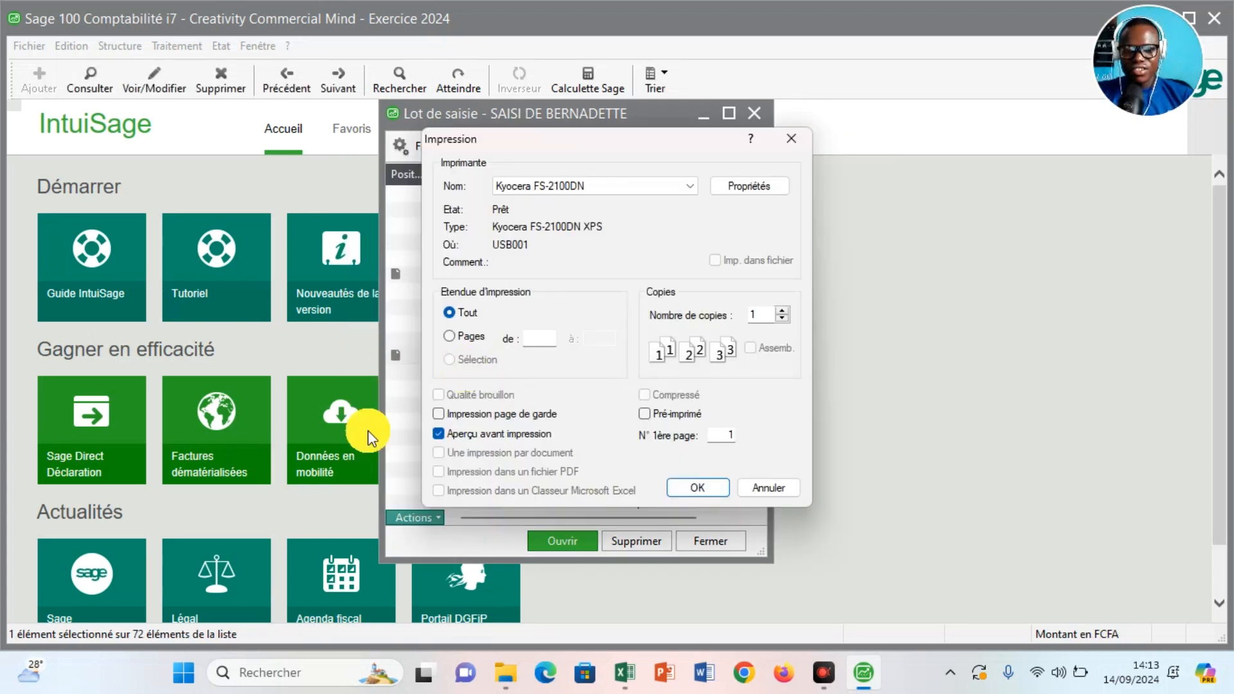
{"action": "left_click", "coordinate": [705, 487]}
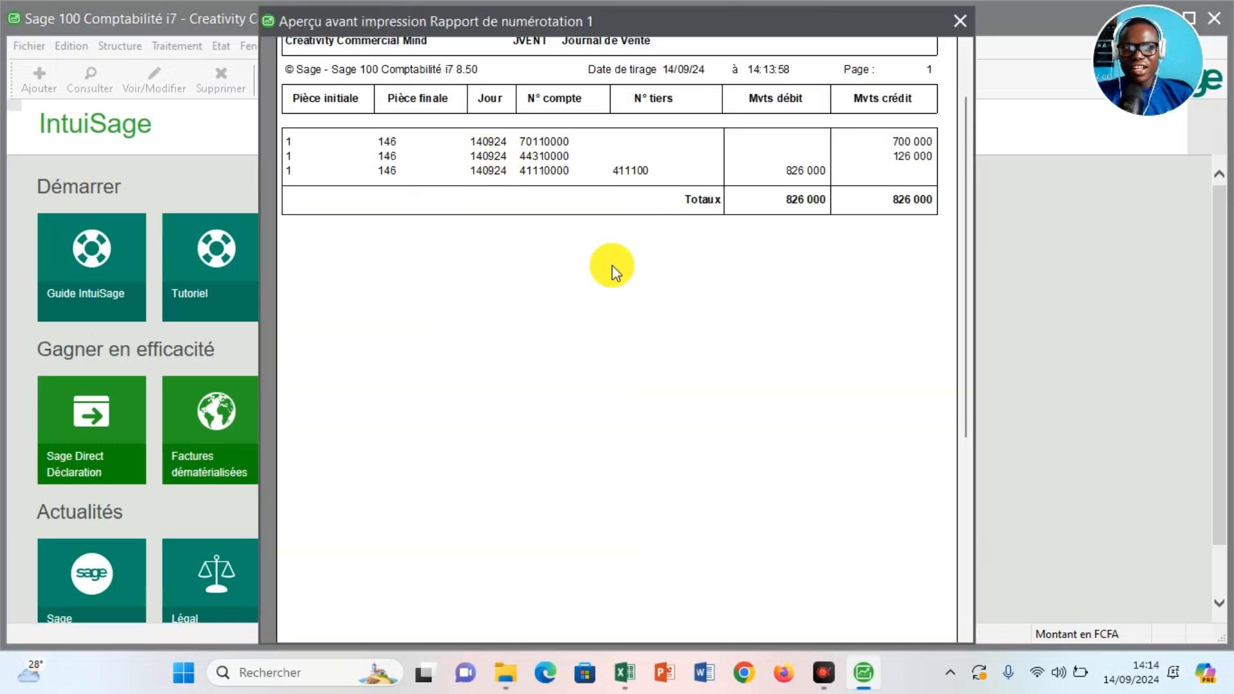
Examine the numbering report for the sales journal, from its heading to its totals, and close the preview
{"action": "scroll", "coordinate": [964, 419], "scroll_direction": "up", "scroll_amount": 2}
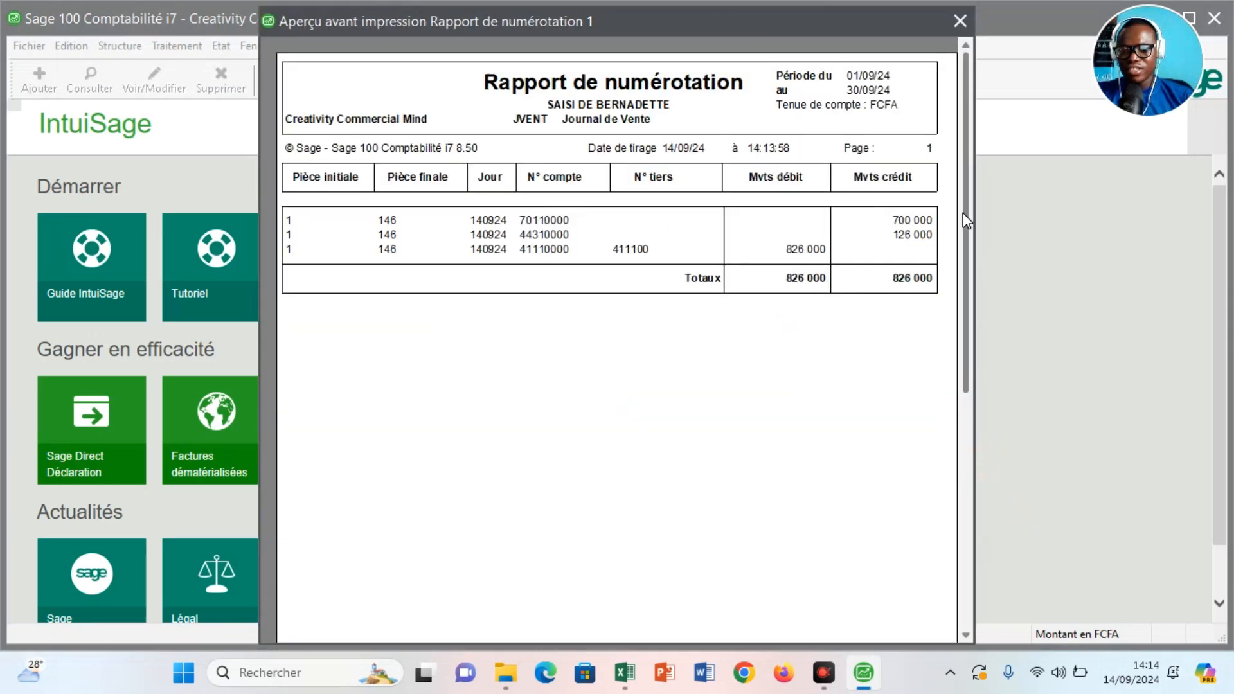
{"action": "left_click", "coordinate": [716, 425]}
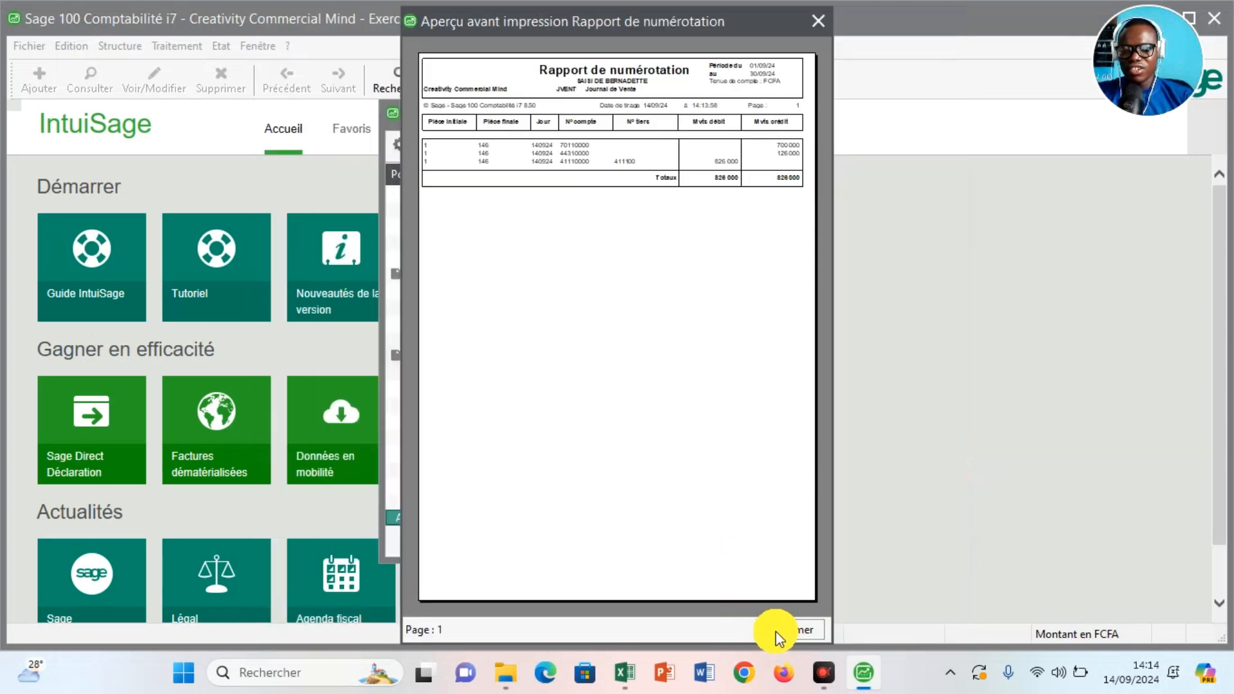
{"action": "left_click", "coordinate": [818, 22]}
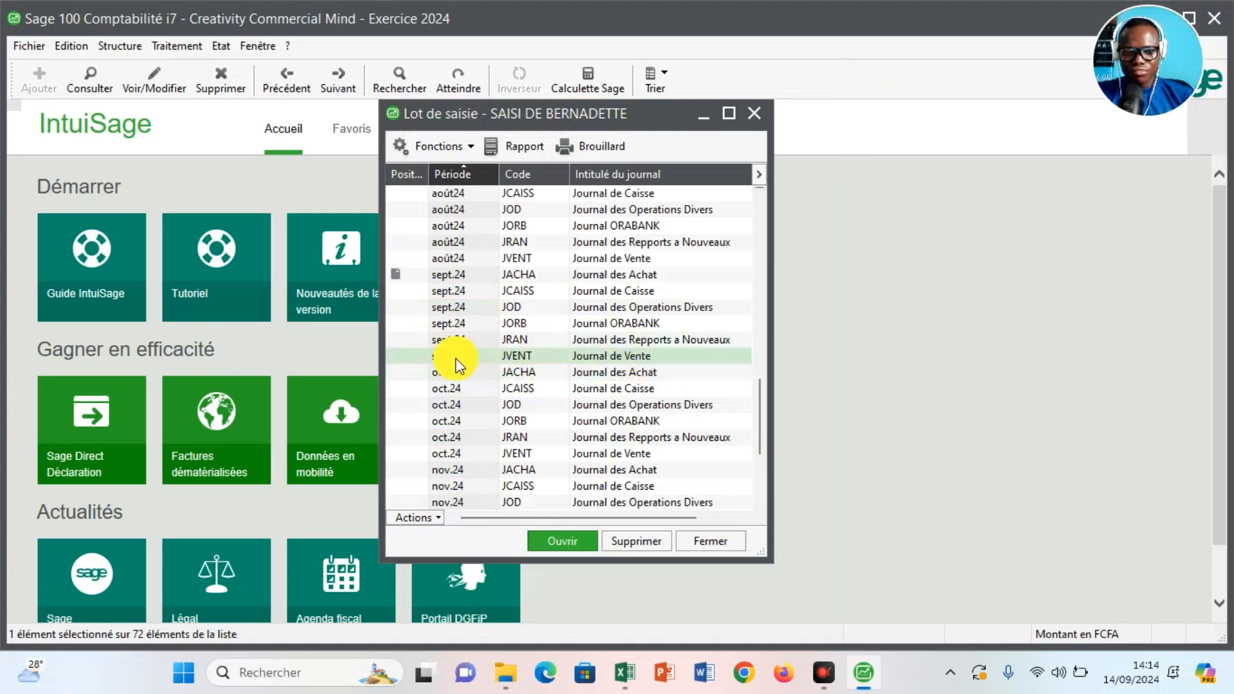
Check the September 2024 sales journal in the batch for remaining lines, and close the batch
{"action": "double_click", "coordinate": [536, 357]}
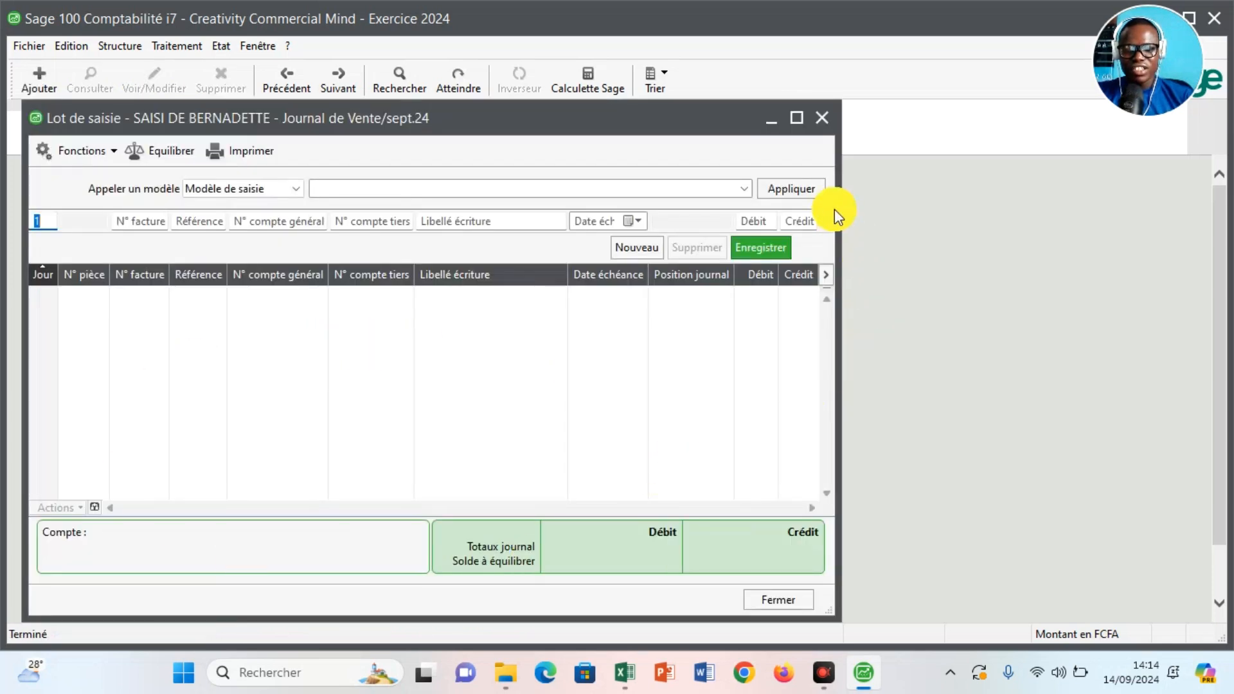
{"action": "left_click", "coordinate": [824, 117]}
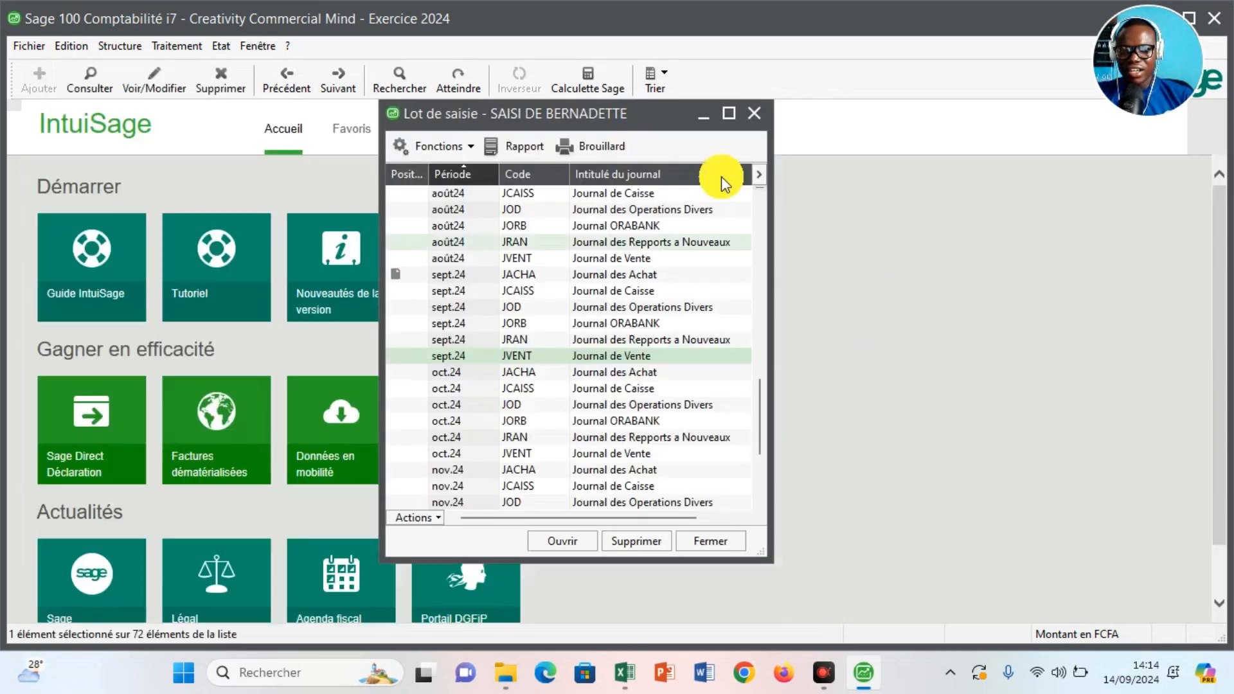
{"action": "left_click", "coordinate": [755, 114]}
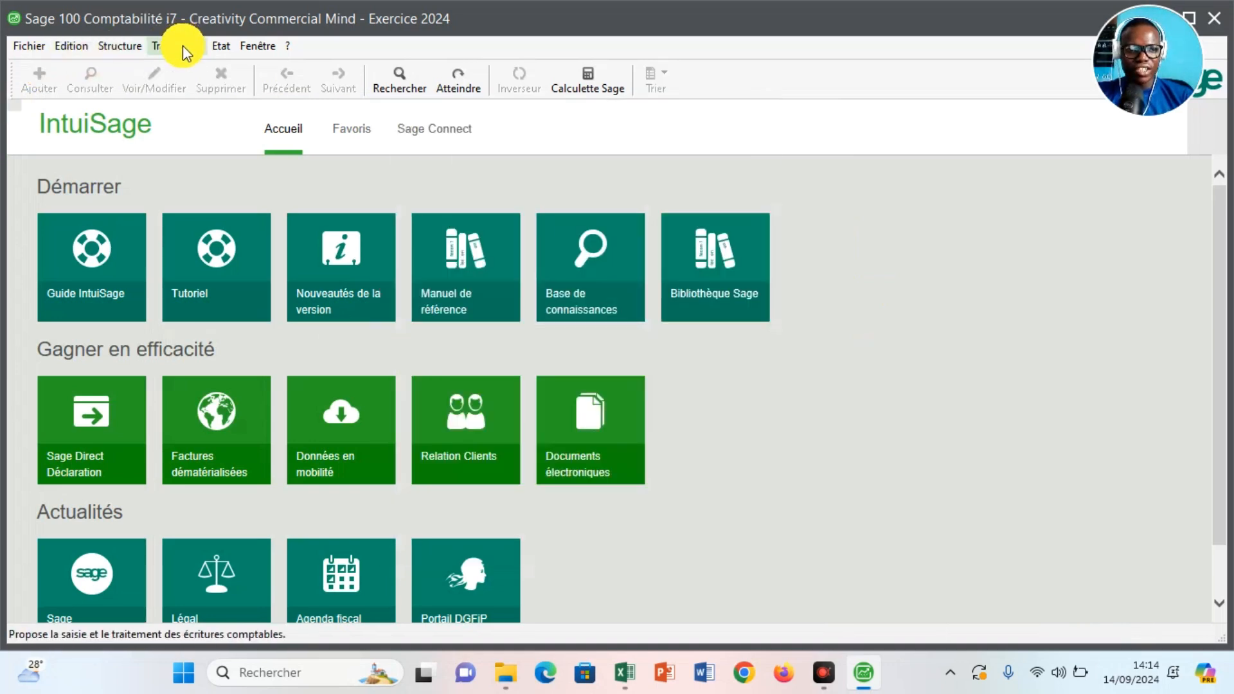
Check the September 2024 sales journal in the regular journal list for the lines transferred from the batch
{"action": "left_click", "coordinate": [183, 45]}
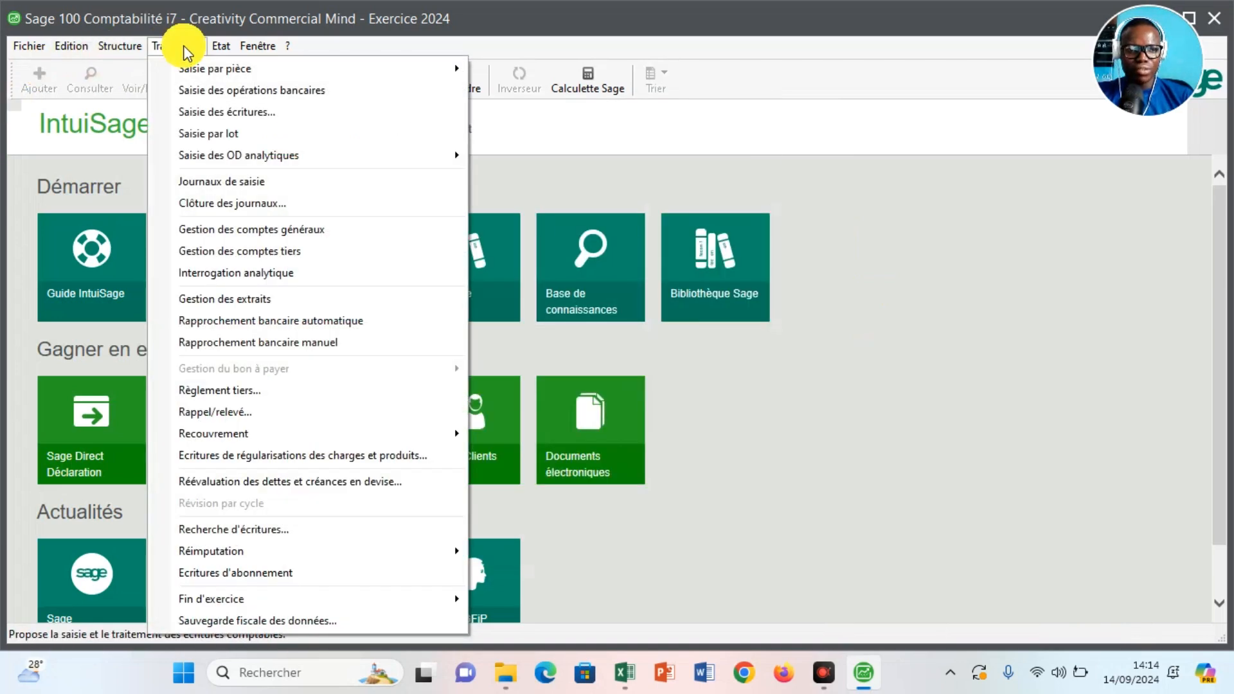
{"action": "left_click", "coordinate": [238, 185]}
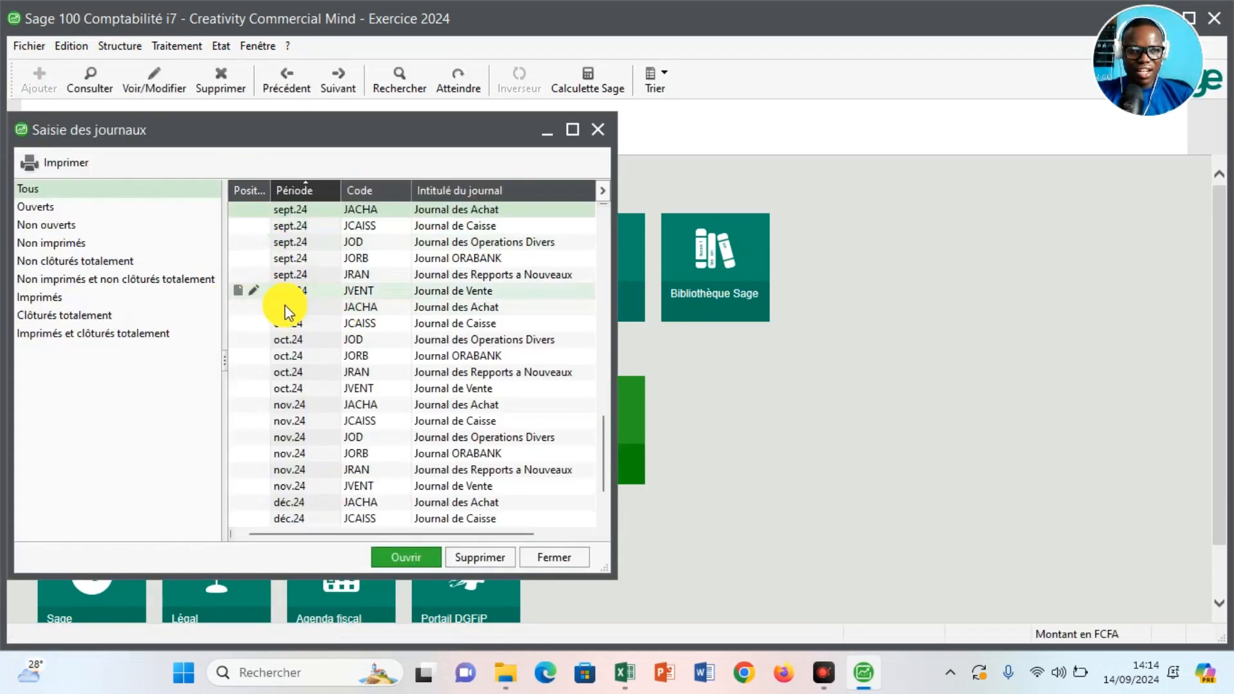
{"action": "double_click", "coordinate": [426, 292]}
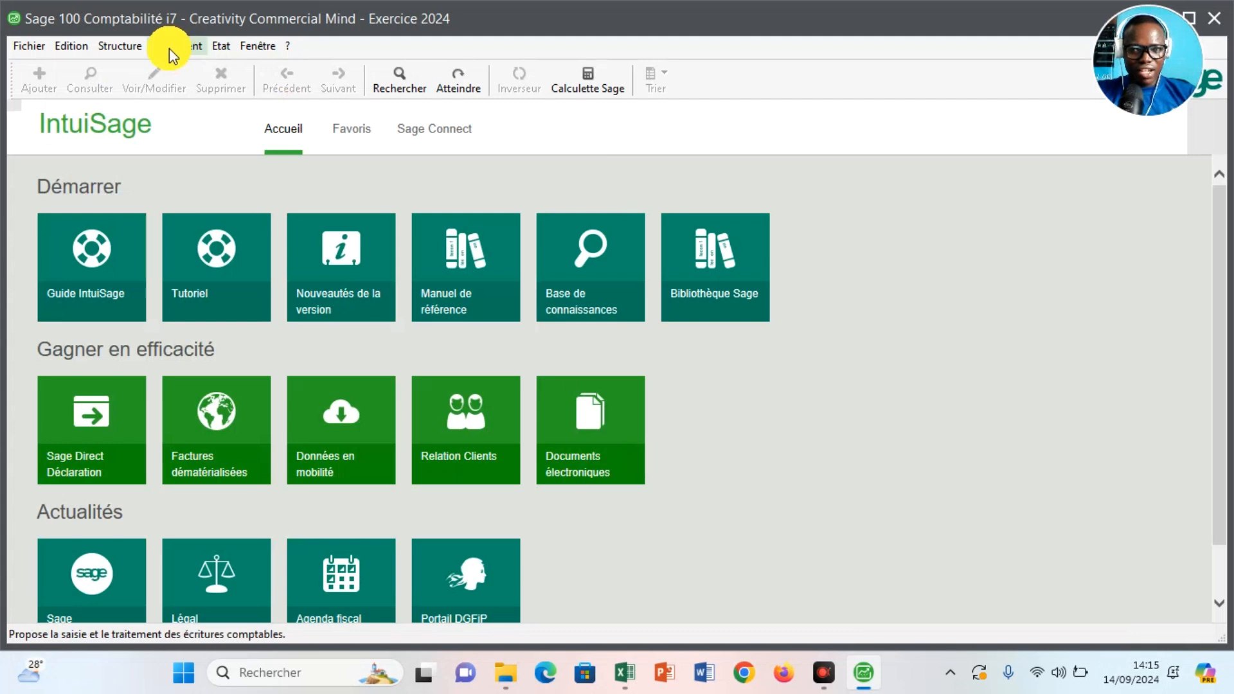
Reopen the batch-entry file from the desktop and open its September 2024 purchase journal
{"action": "left_click", "coordinate": [169, 48]}
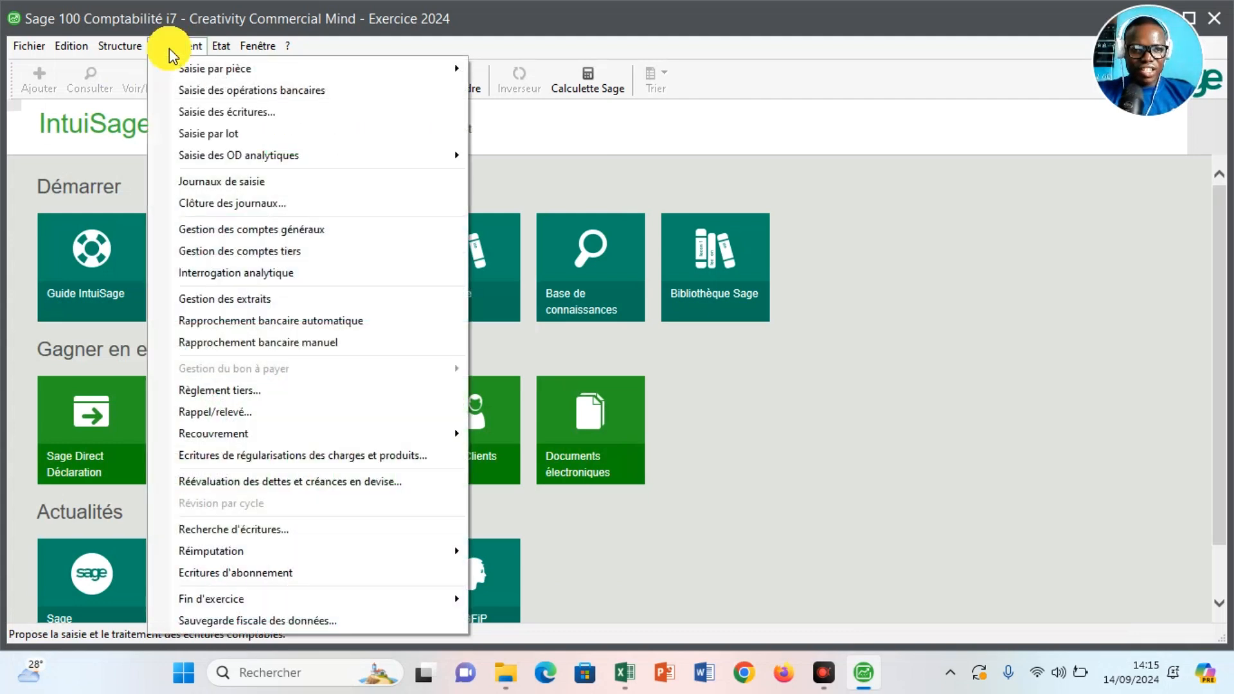
{"action": "left_click", "coordinate": [198, 135]}
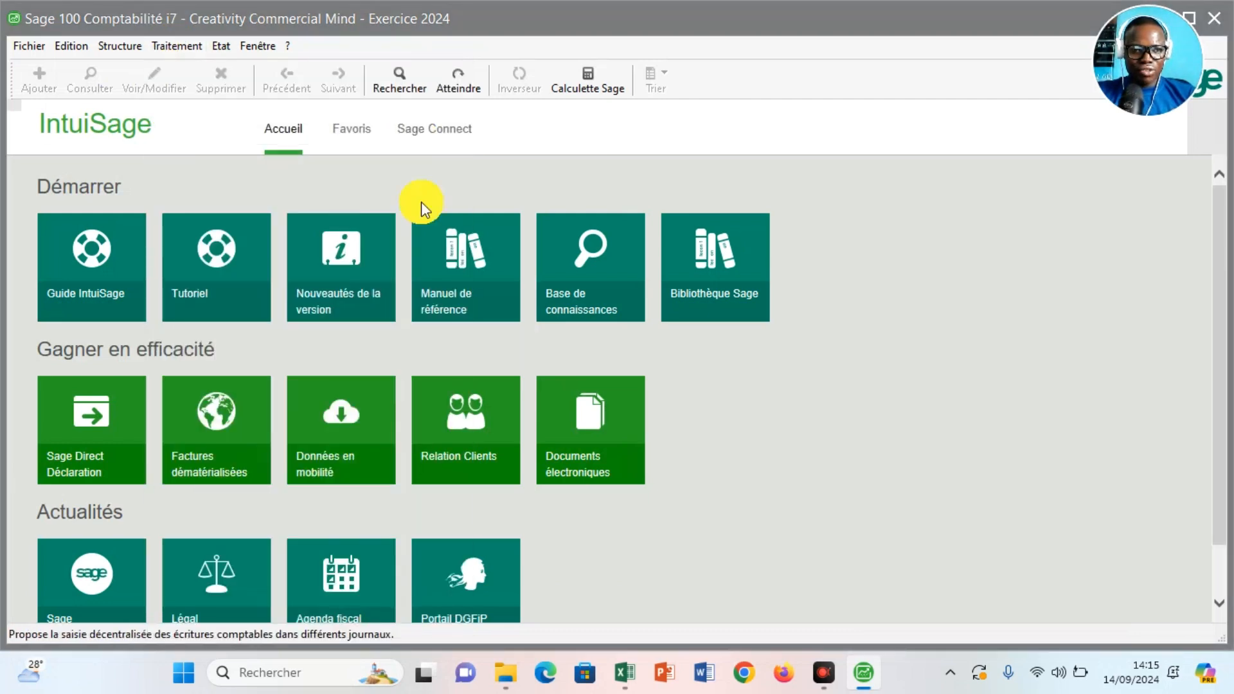
{"action": "left_click_drag", "start_coordinate": [500, 173], "coordinate": [477, 339]}
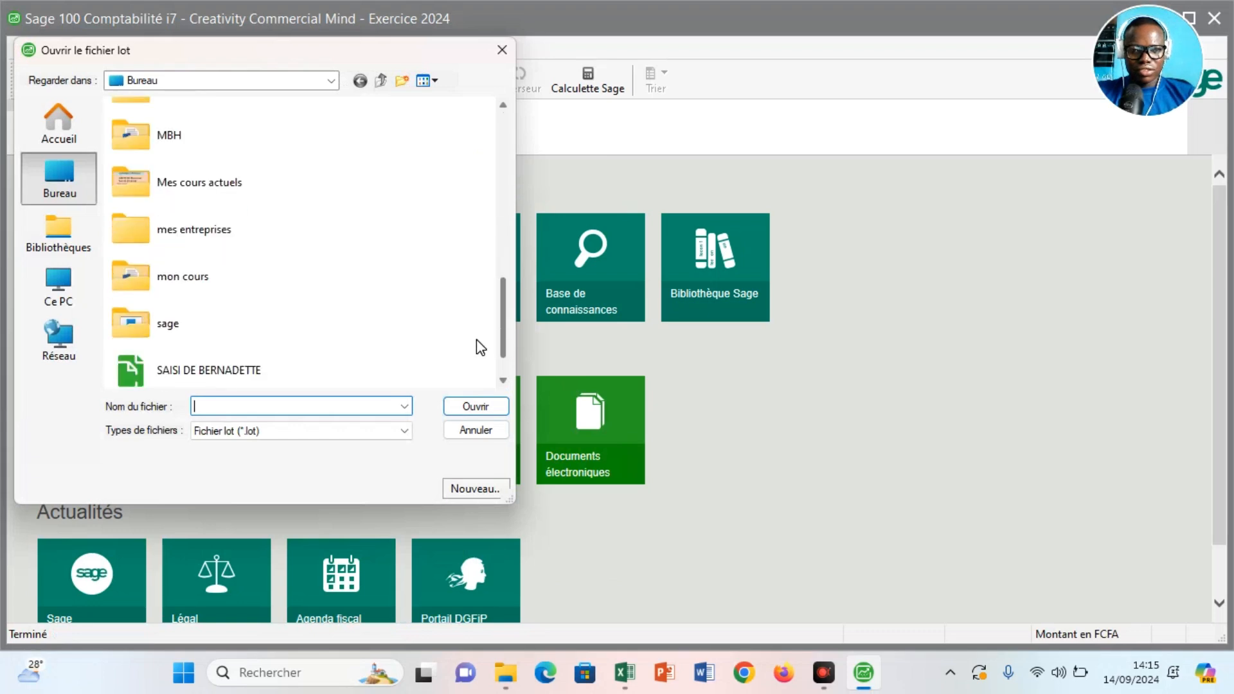
{"action": "left_click", "coordinate": [186, 357]}
{"action": "left_click", "coordinate": [476, 406]}
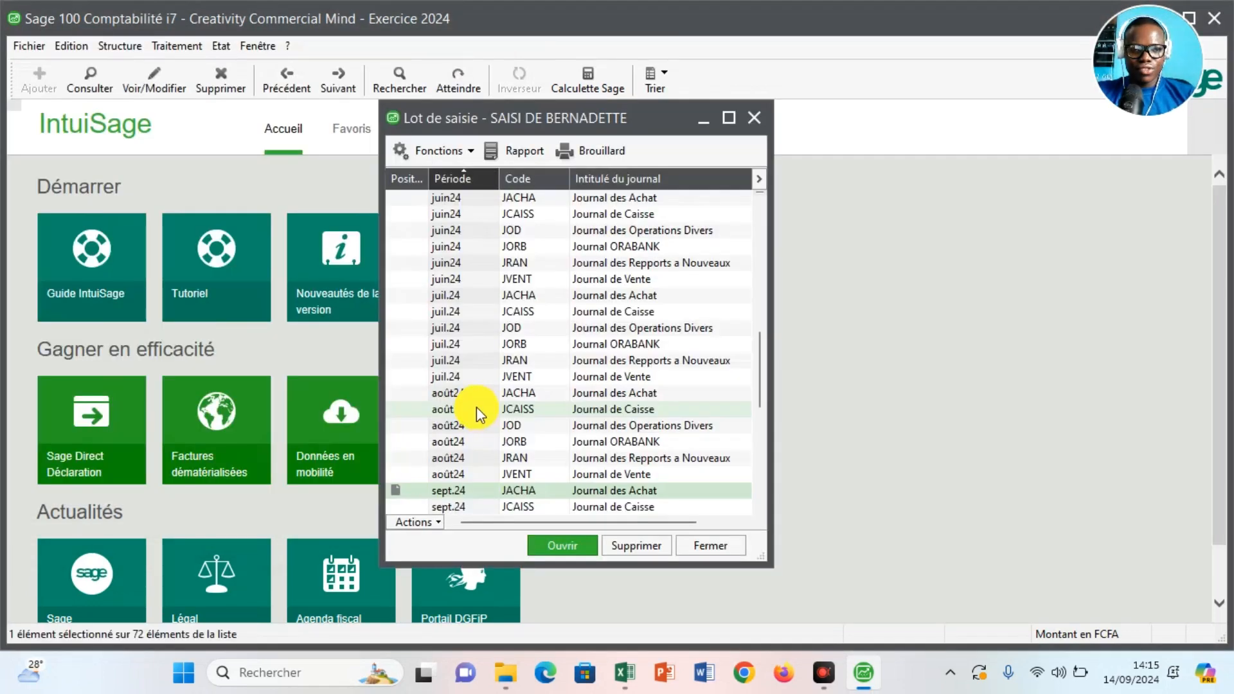
{"action": "double_click", "coordinate": [526, 488]}
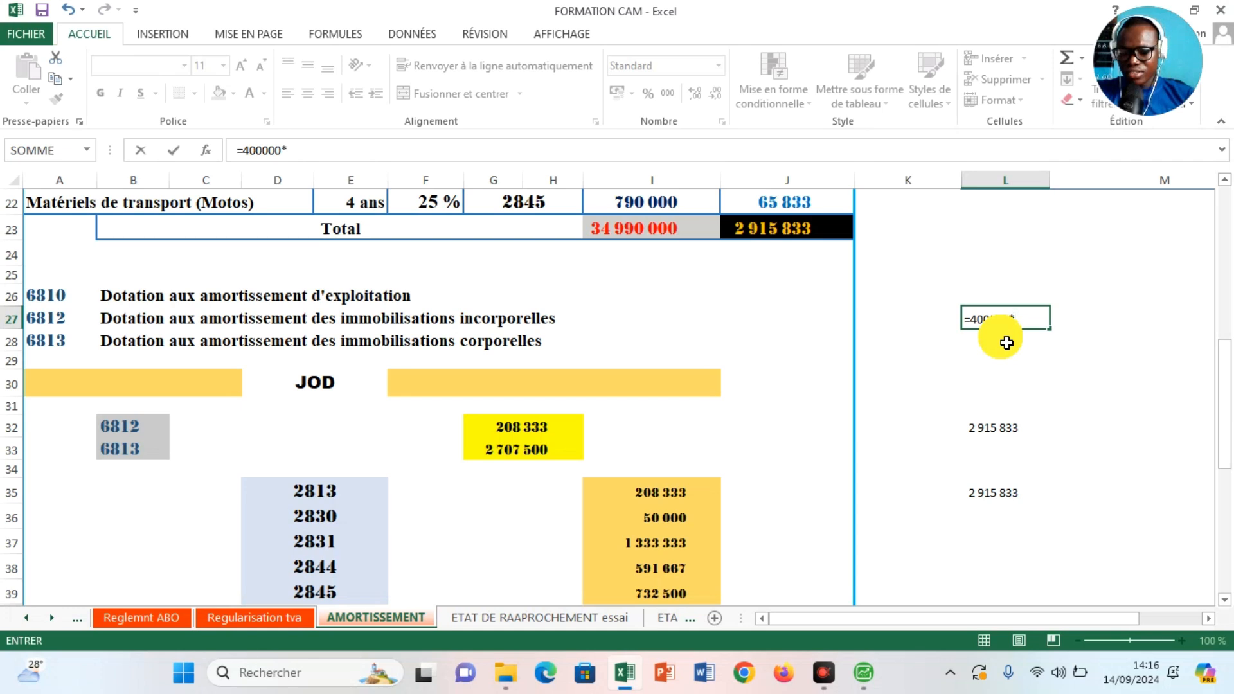
In Excel, calculate the VAT in cell L27 with =400000*0,18 and apply the Comptabilité number format
{"action": "type", "text": "18"}
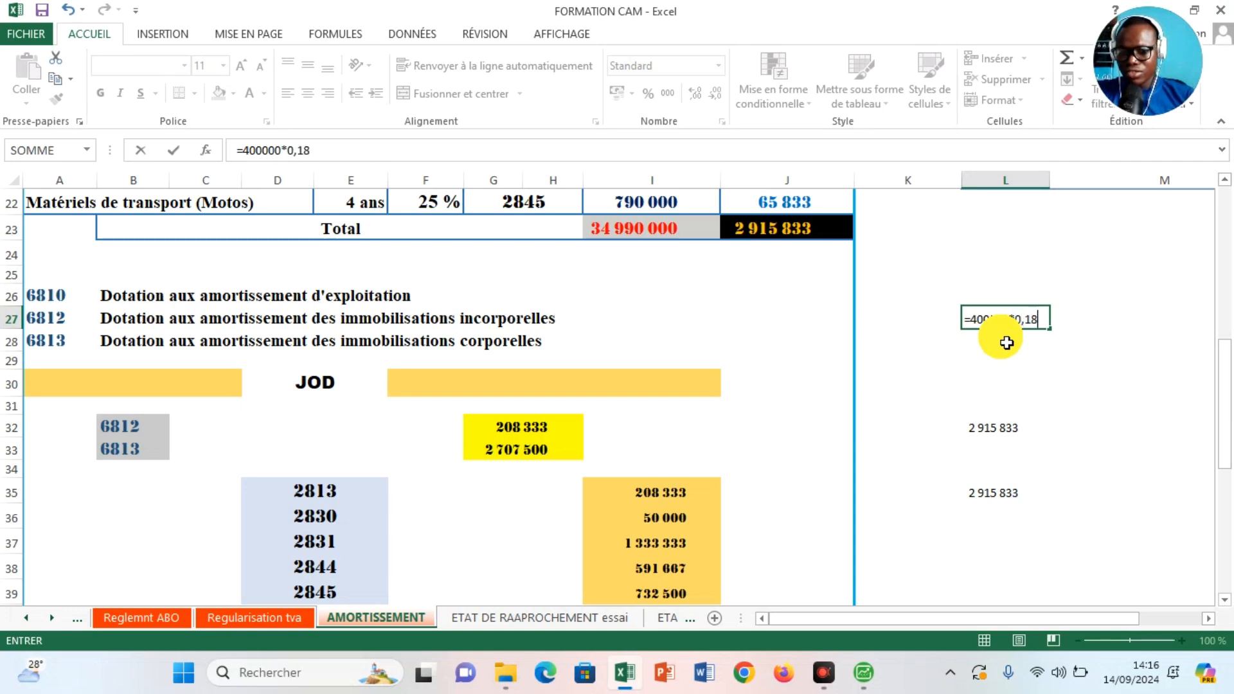
{"action": "key", "text": "Return"}
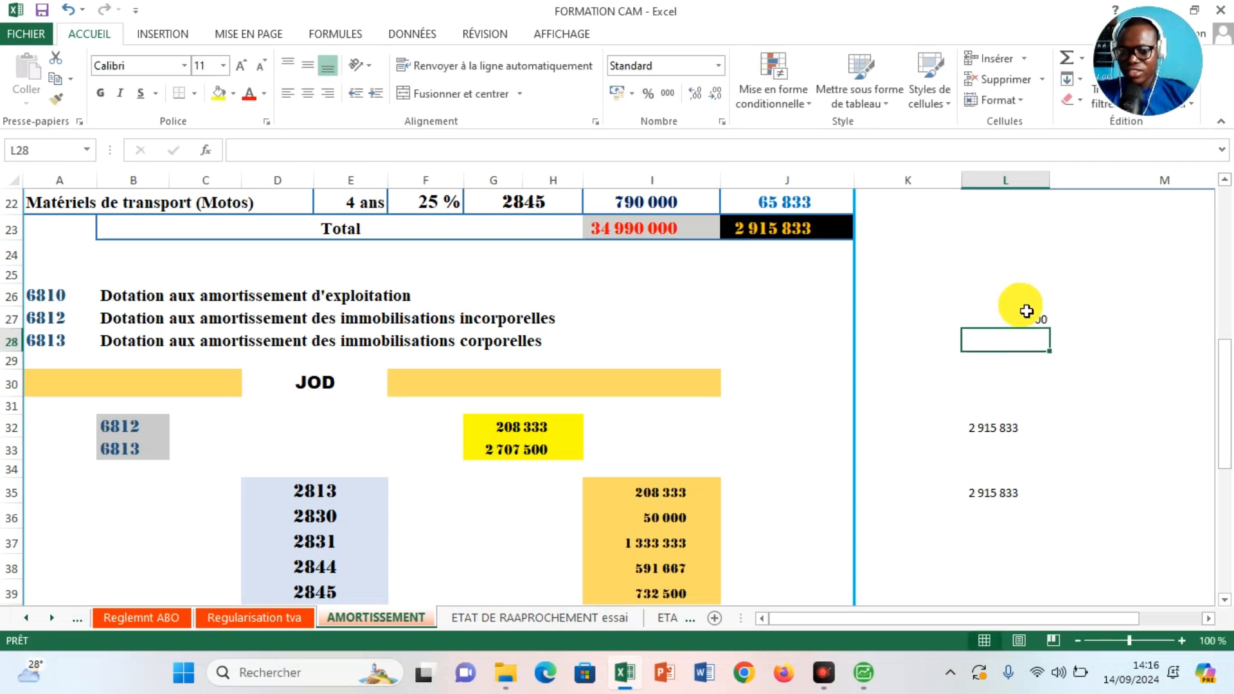
{"action": "left_click", "coordinate": [1016, 321]}
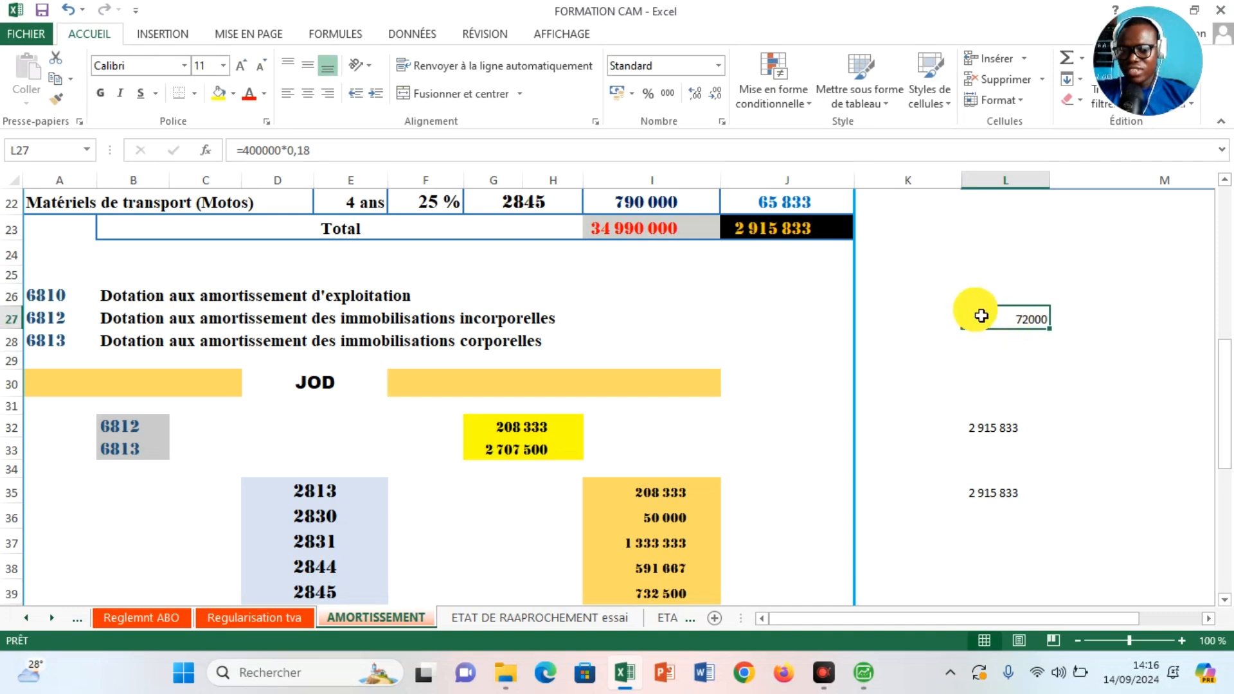
{"action": "left_click", "coordinate": [663, 100]}
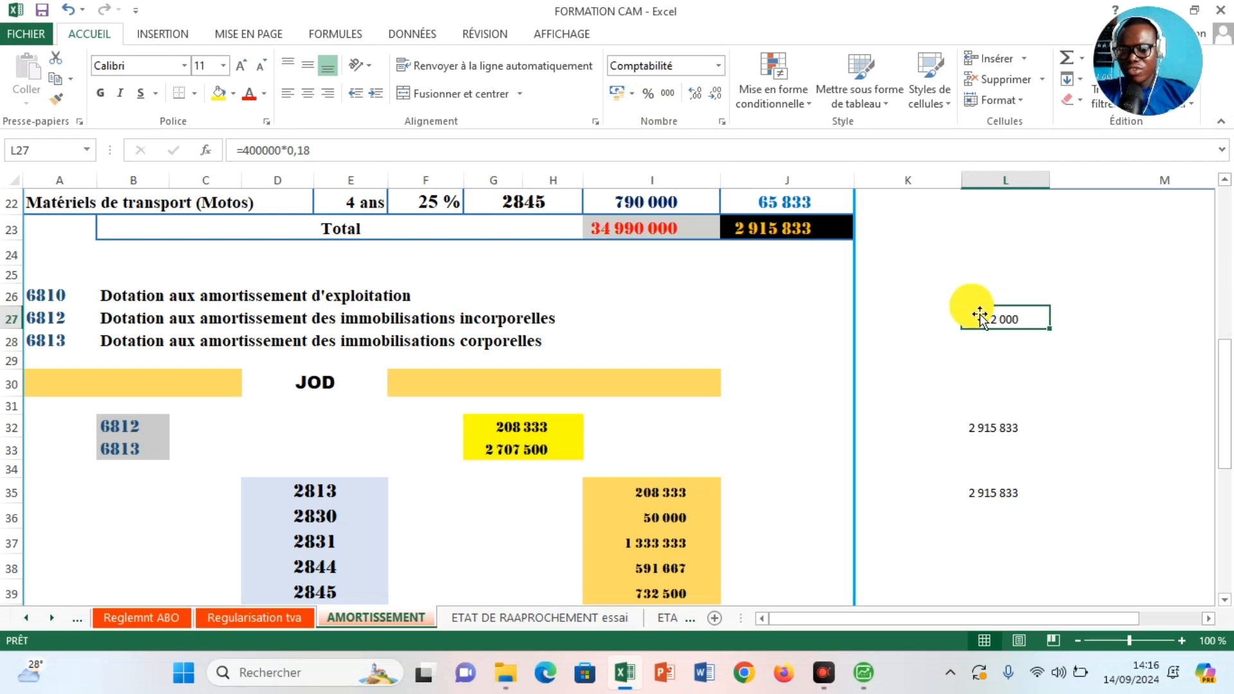
Switch to Sage 100 and set the debit of the VAT line in the September 2024 purchase entry to 72000
{"action": "mouse_move", "coordinate": [865, 681]}
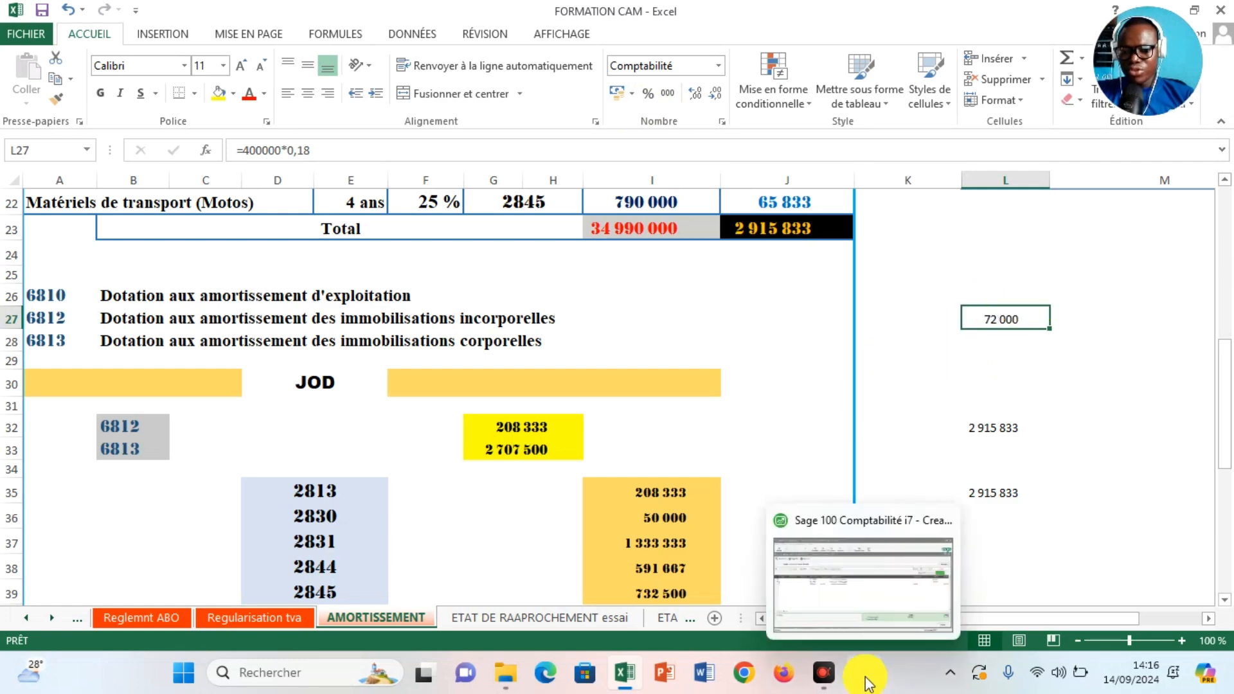
{"action": "left_click", "coordinate": [870, 610]}
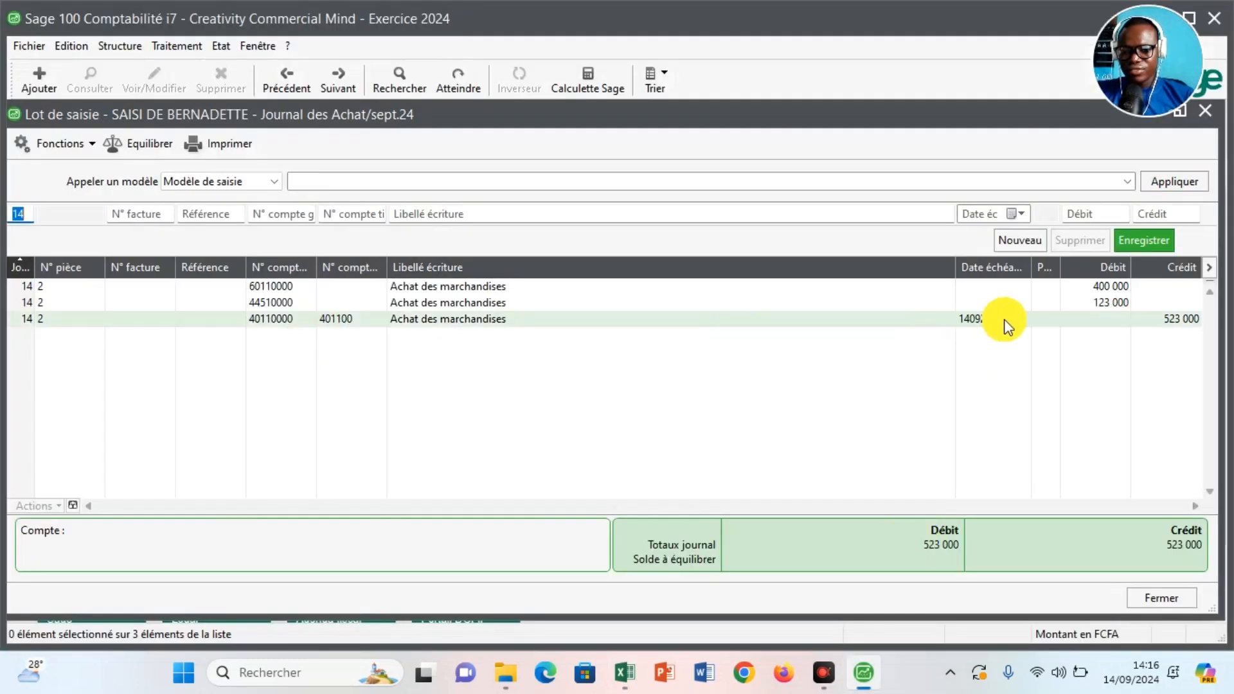
{"action": "left_click", "coordinate": [1106, 299]}
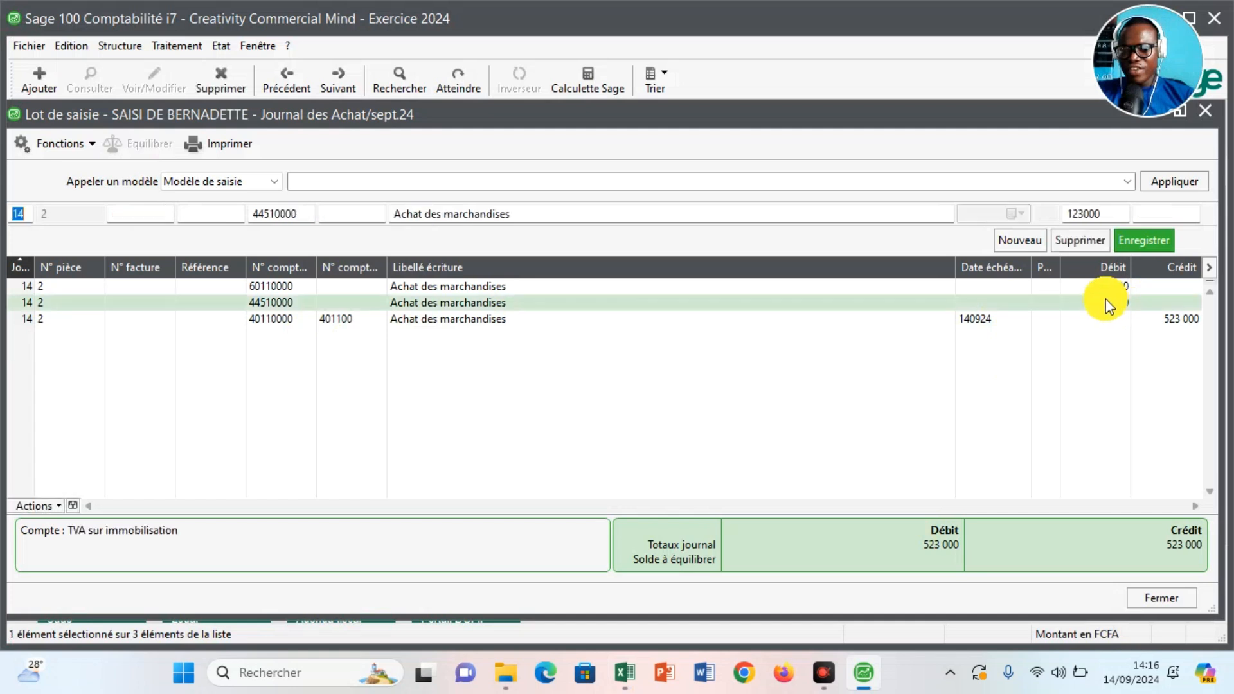
{"action": "left_click", "coordinate": [1113, 218]}
{"action": "left_click", "coordinate": [1113, 223]}
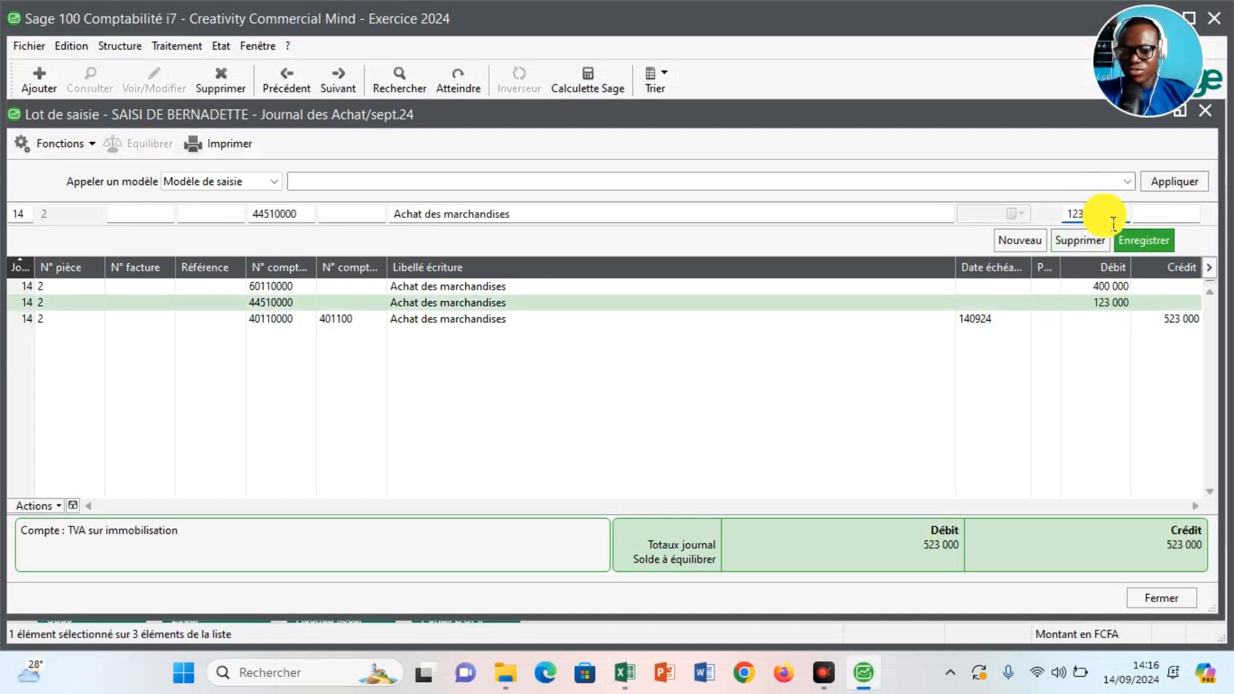
{"action": "type", "text": "720"}
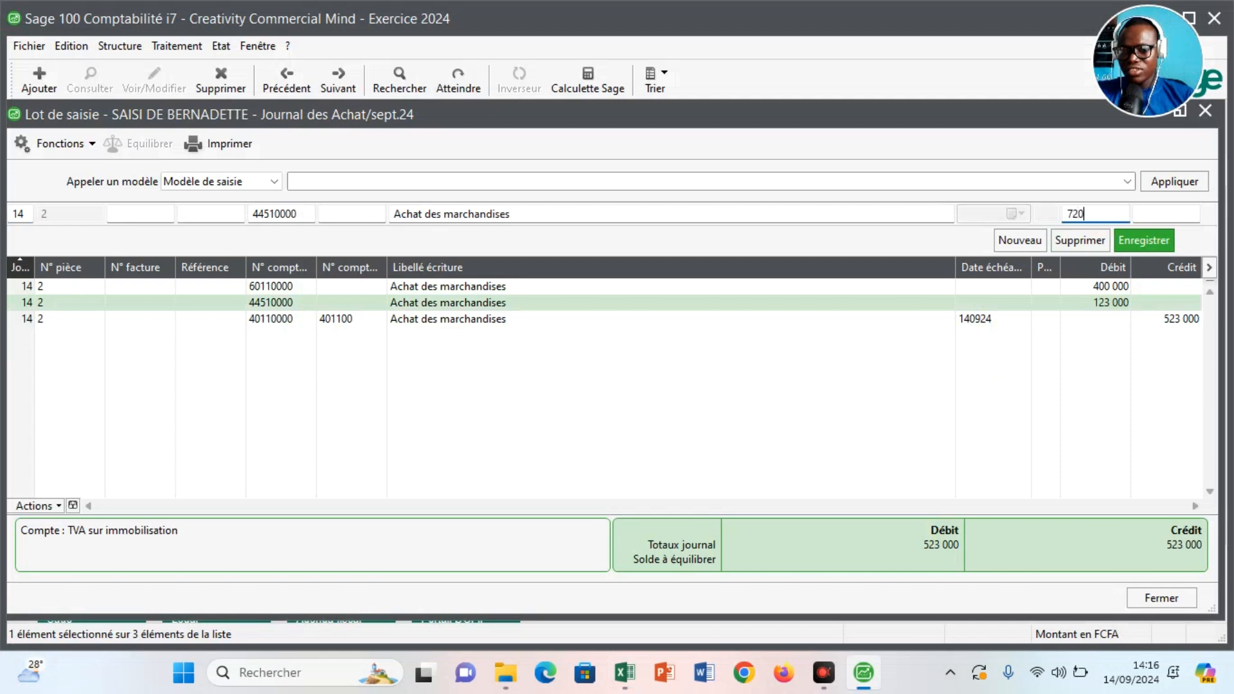
{"action": "type", "text": "00"}
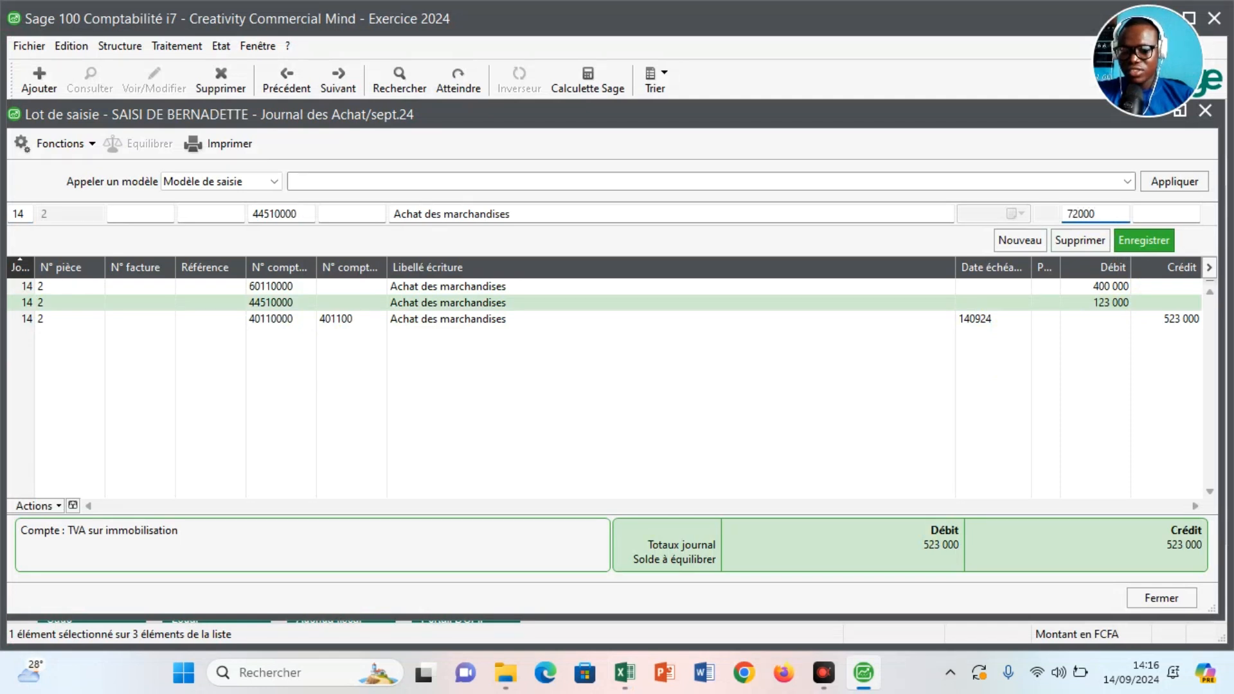
{"action": "key", "text": "Return"}
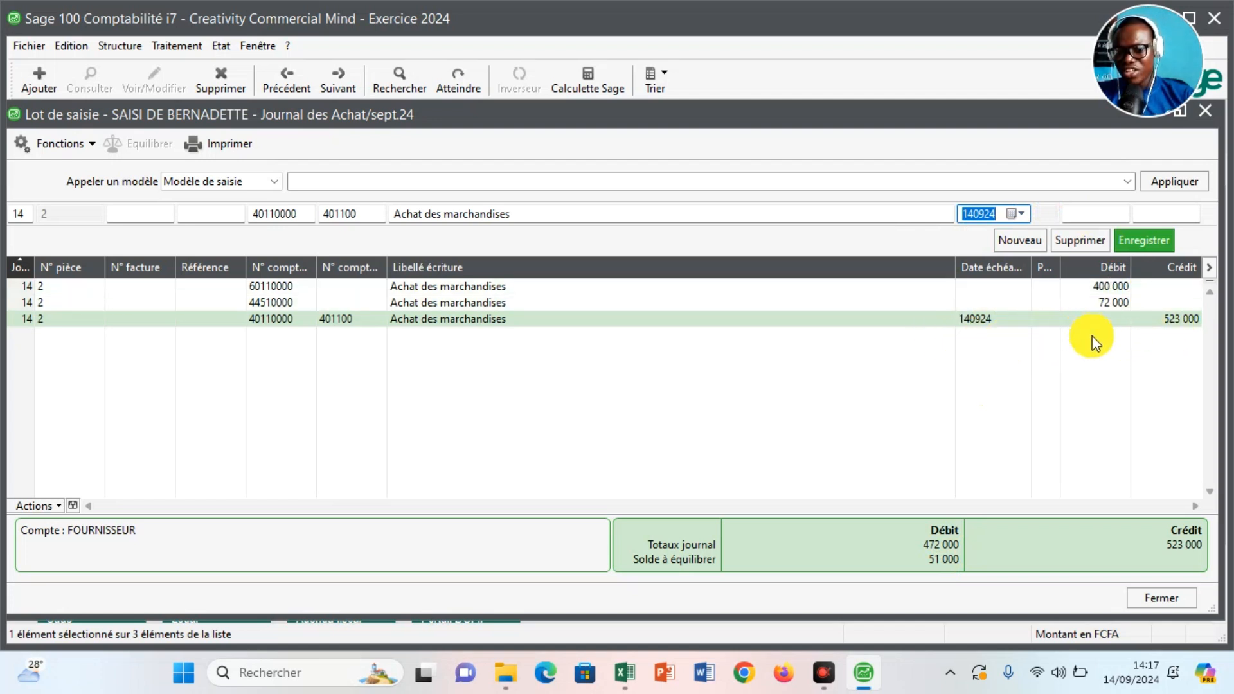
Set the credit of the supplier line to 472000, save it, and close the purchase journal
{"action": "key", "text": "Tab"}
{"action": "key", "text": "Tab"}
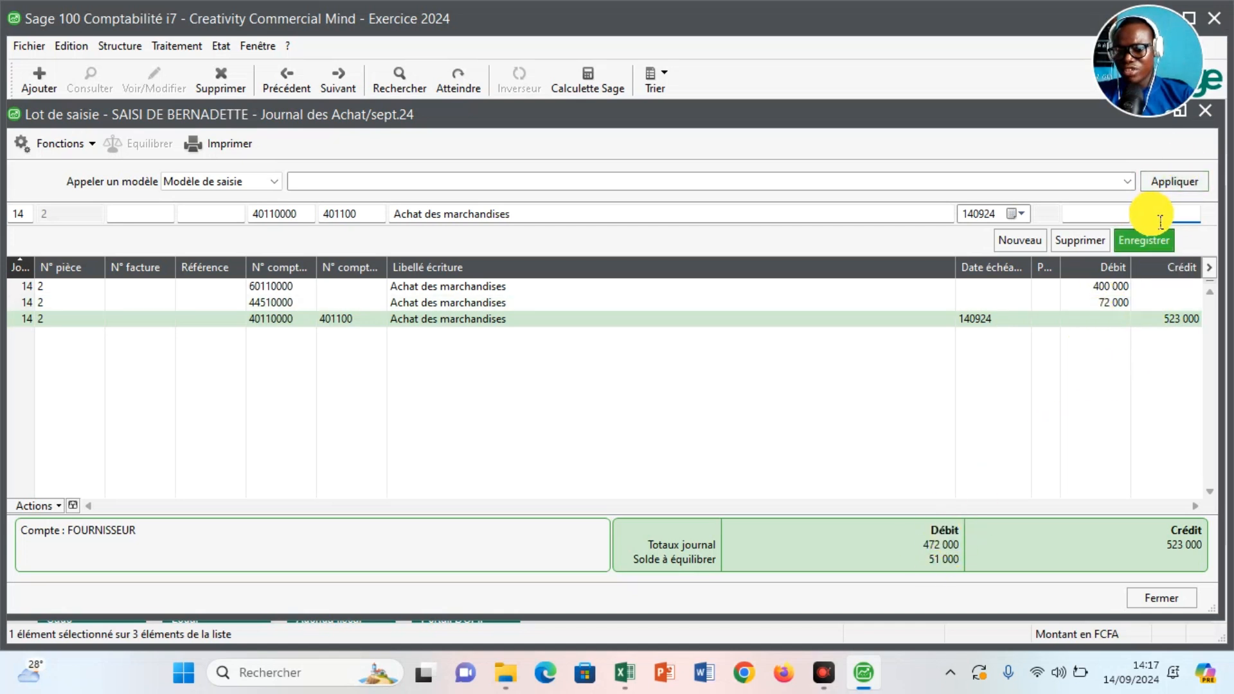
{"action": "type", "text": "472000"}
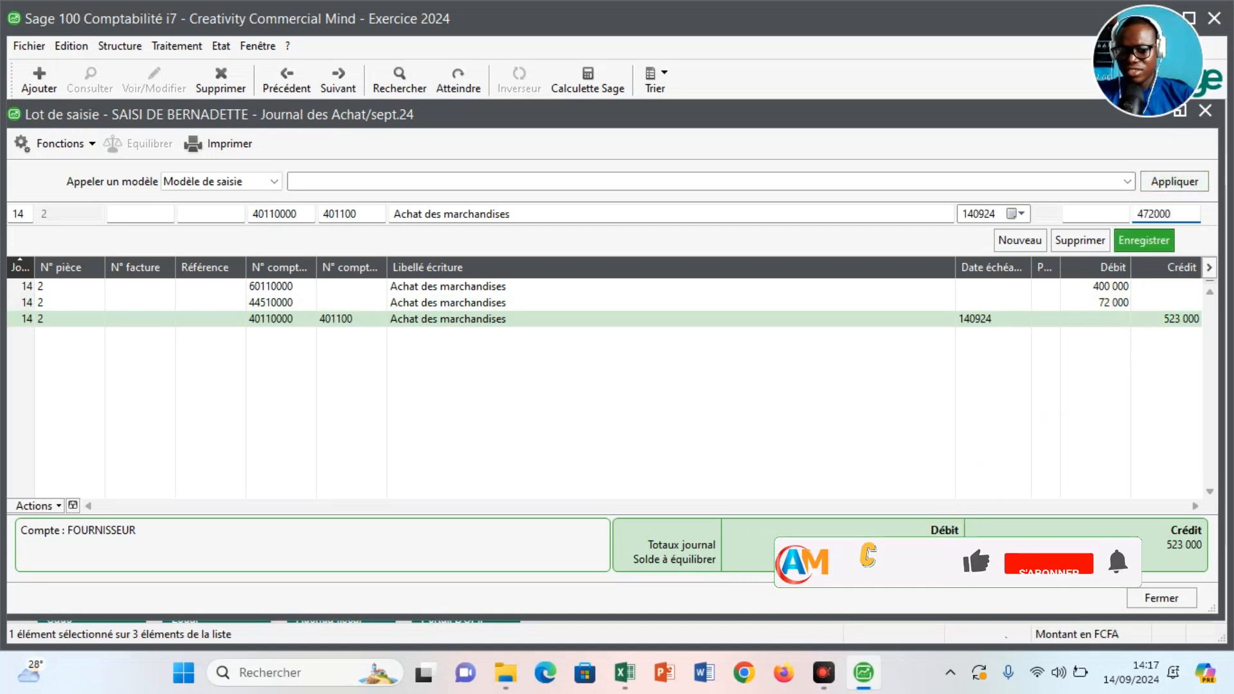
{"action": "key", "text": "Return"}
{"action": "left_click", "coordinate": [1206, 112]}
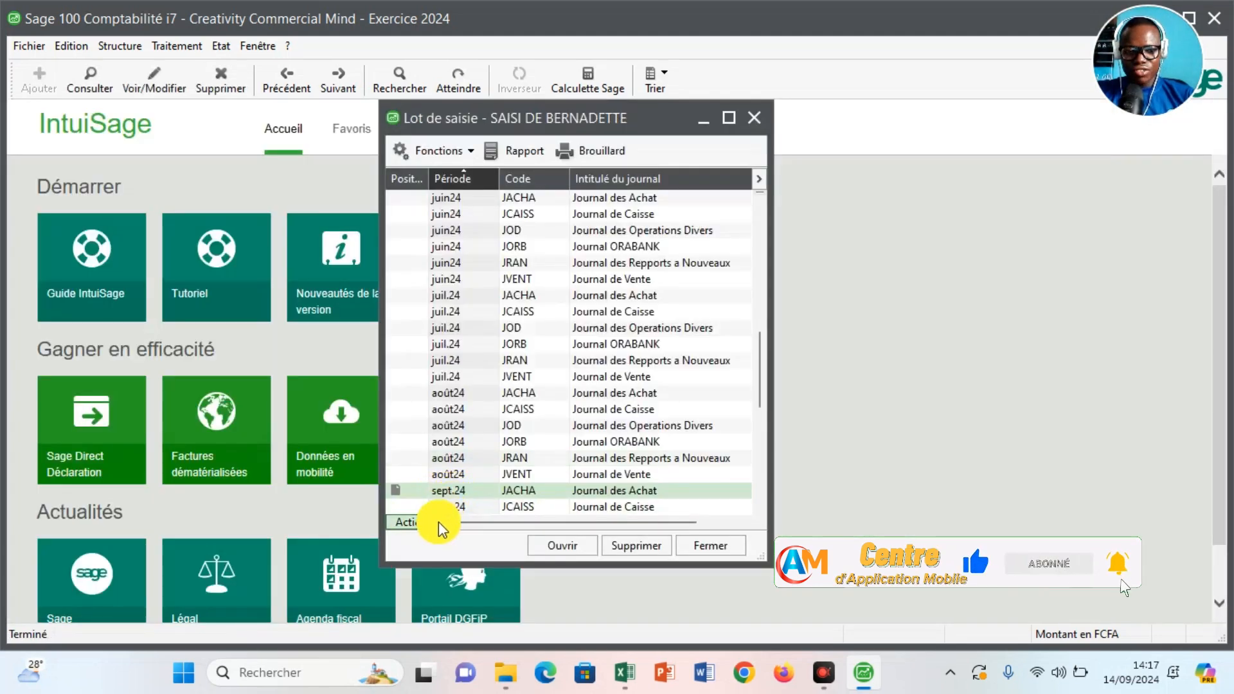
Transfer the batch's September 2024 purchase journal to the accounts with a preview of the numbering report, and close the batch
{"action": "left_click", "coordinate": [438, 522]}
{"action": "left_click", "coordinate": [443, 543]}
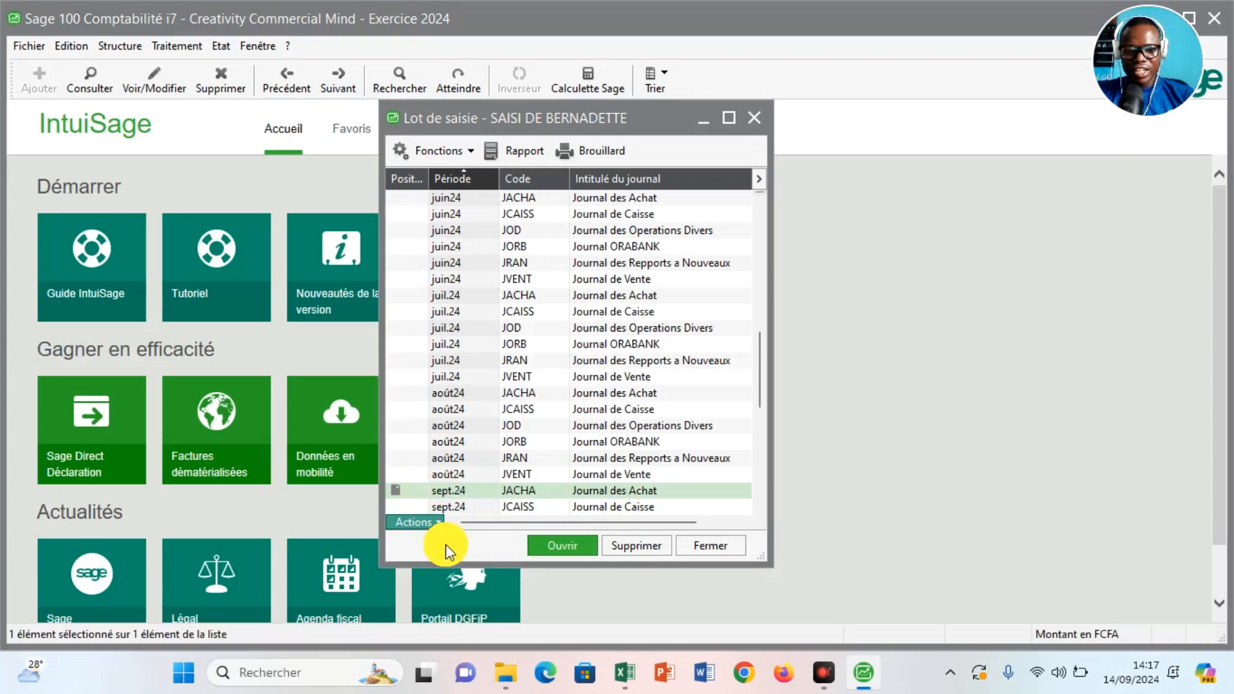
{"action": "left_click", "coordinate": [750, 497]}
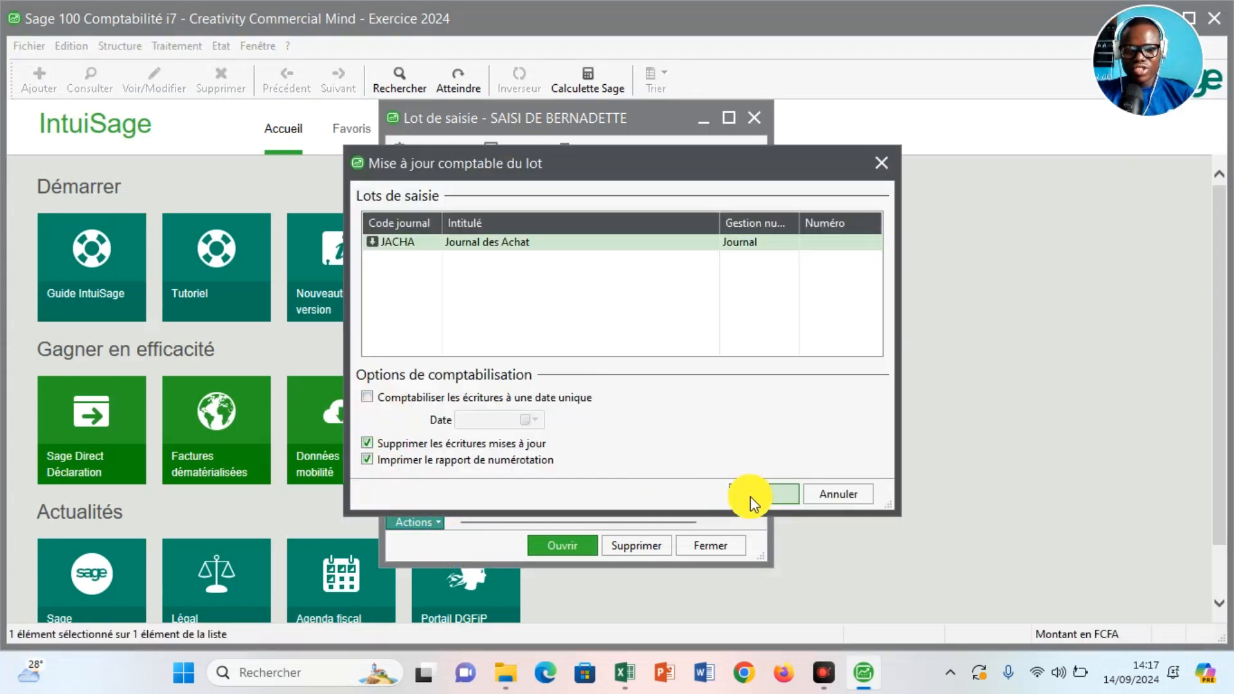
{"action": "left_click", "coordinate": [700, 492]}
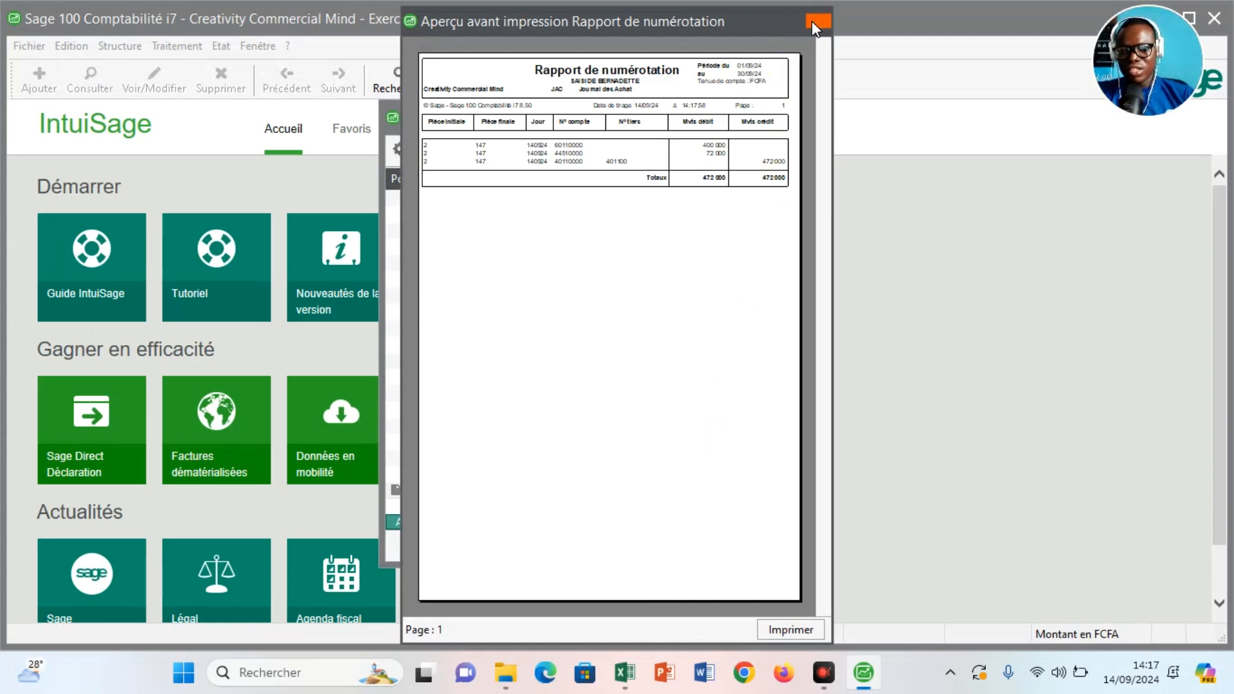
{"action": "left_click", "coordinate": [817, 23]}
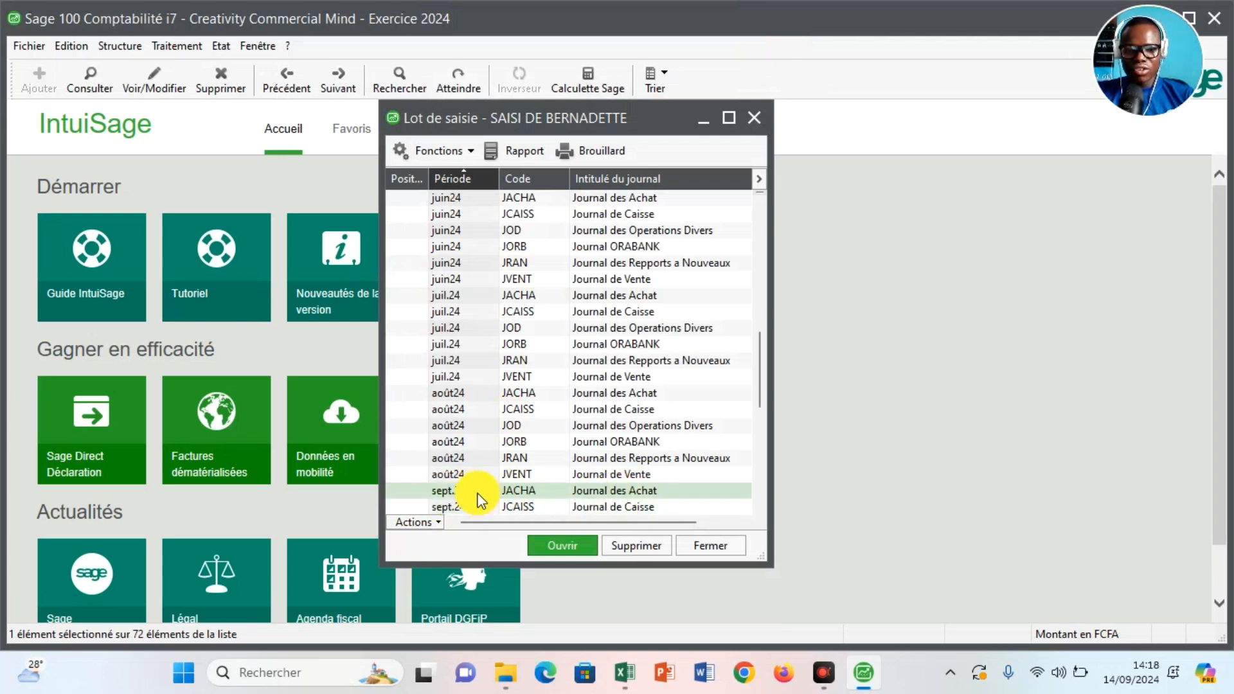
{"action": "left_click", "coordinate": [752, 120]}
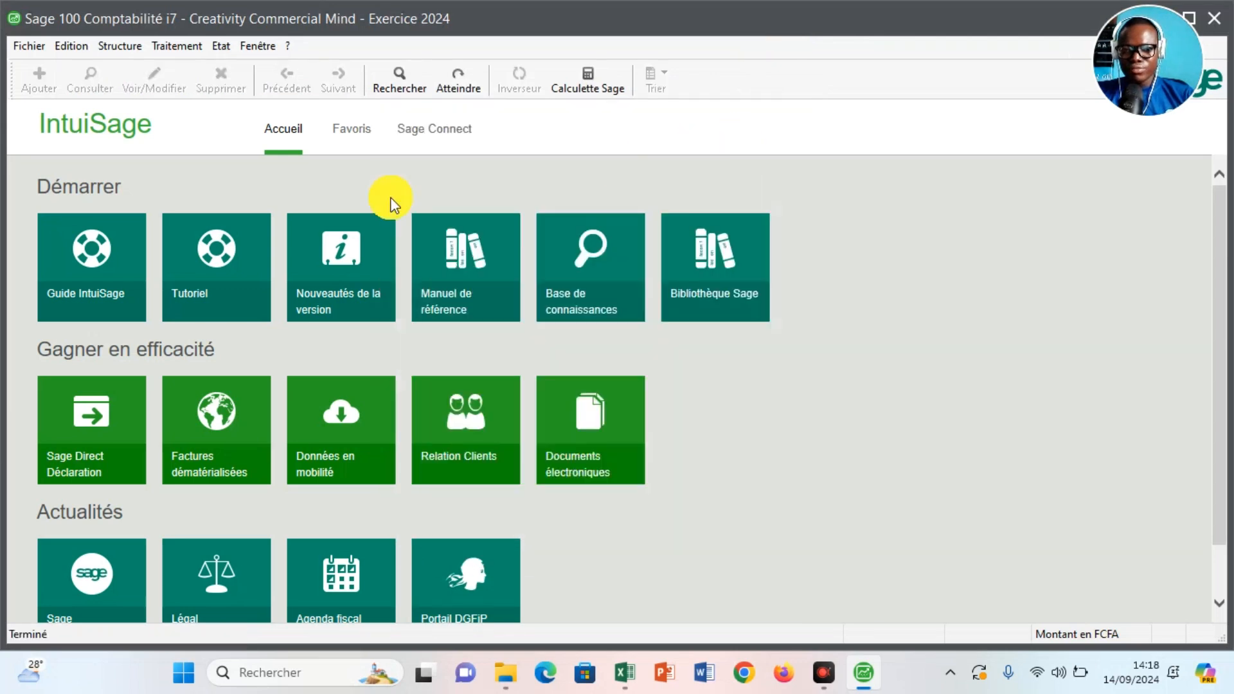
Open the September 2024 purchase journal from the regular journal list to check the transferred lines
{"action": "left_click", "coordinate": [174, 46]}
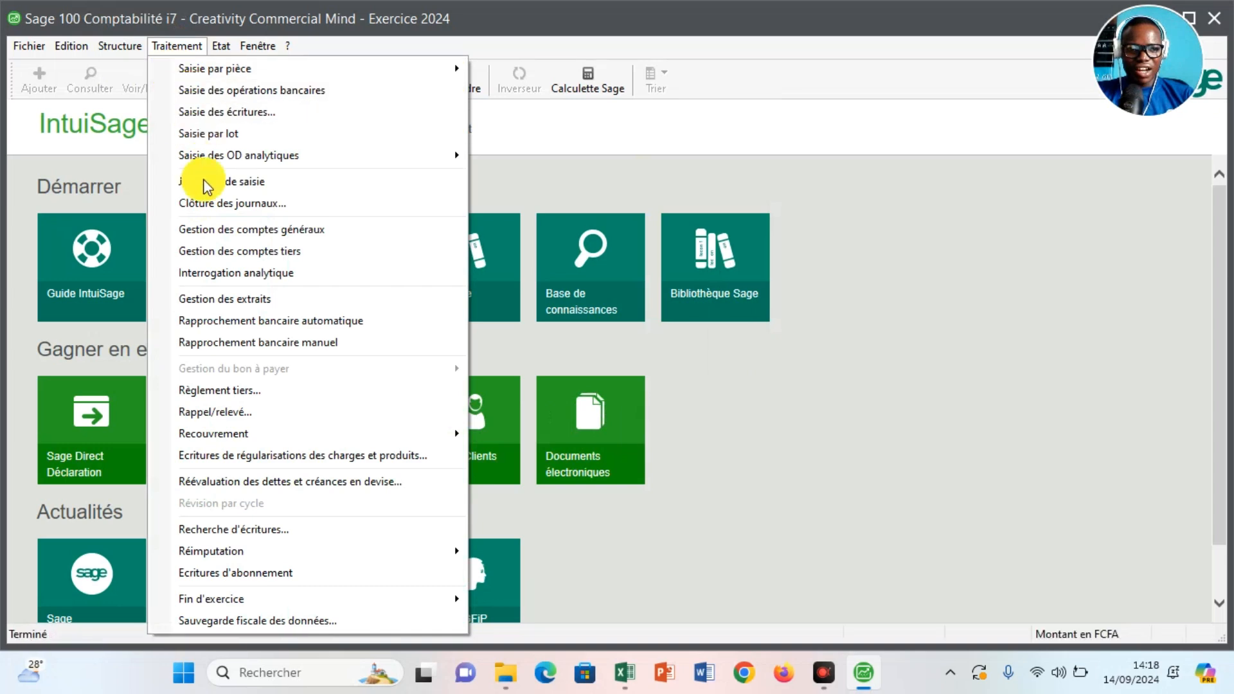
{"action": "left_click", "coordinate": [207, 182]}
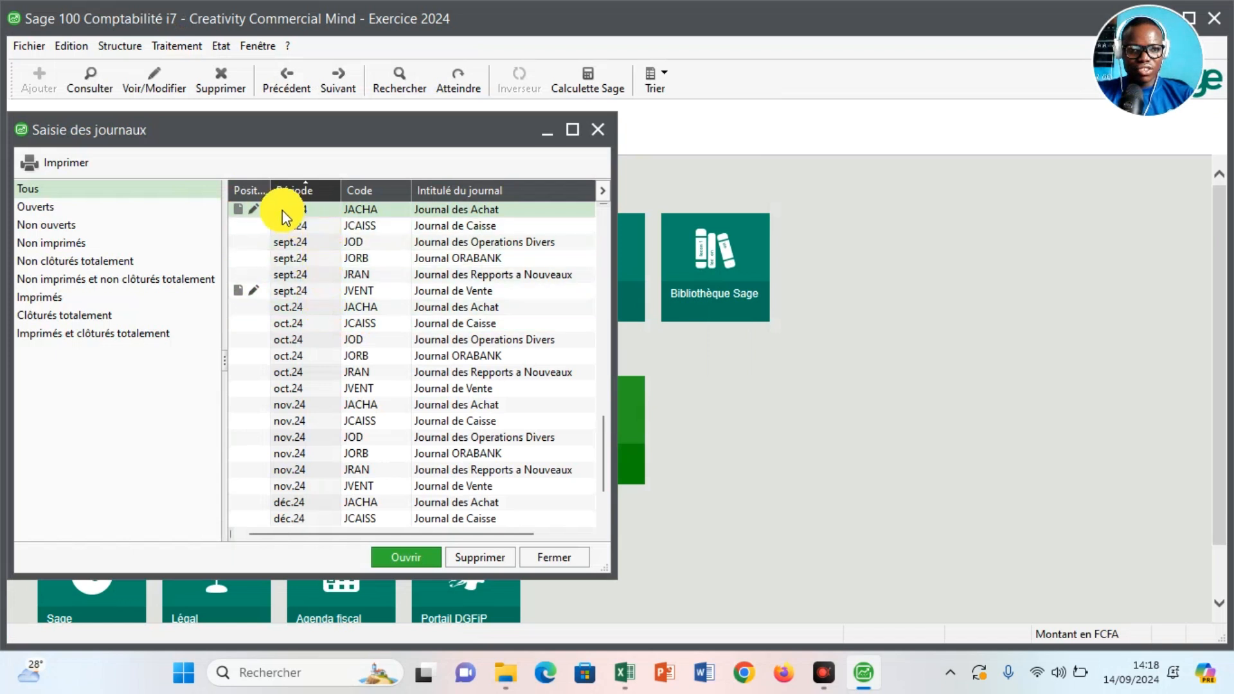
{"action": "left_click", "coordinate": [373, 211]}
{"action": "double_click", "coordinate": [373, 211]}
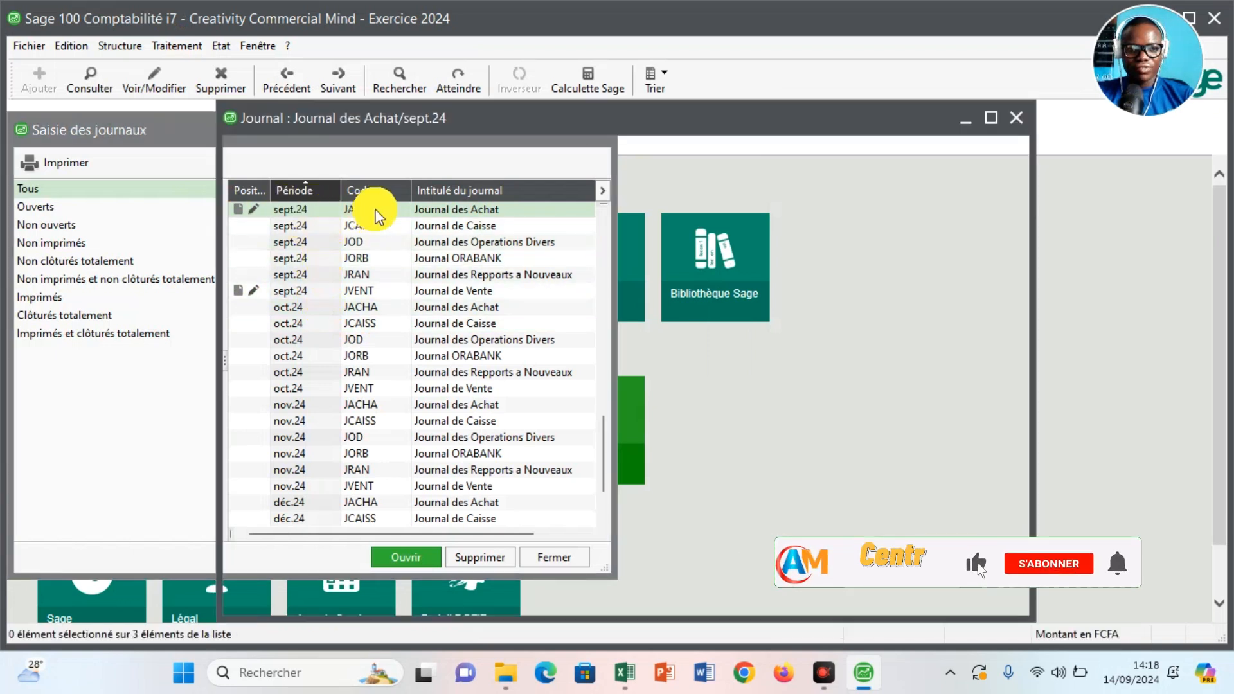